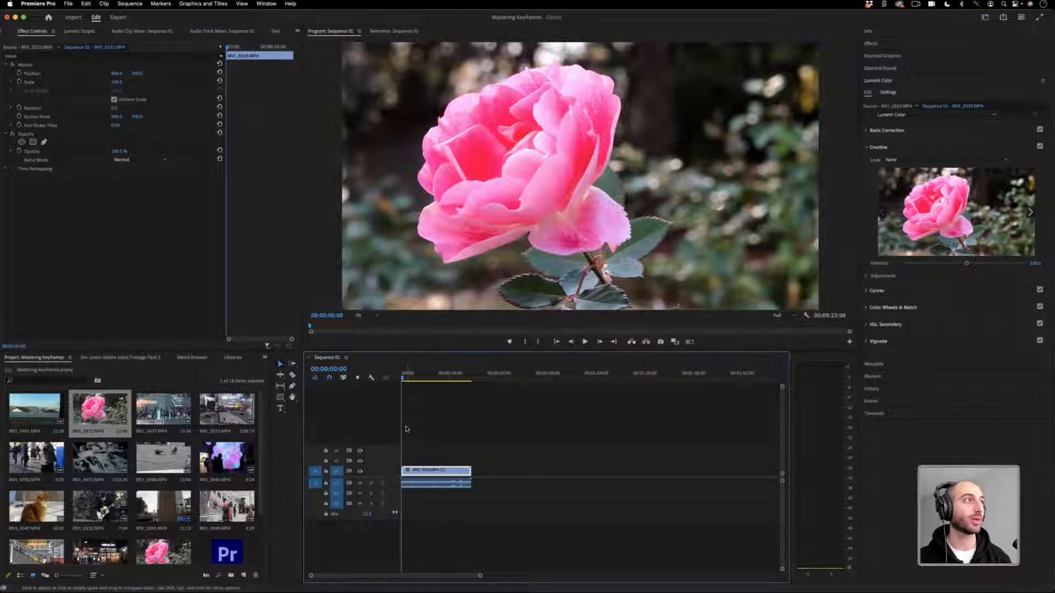
pyautogui.click(32, 32)
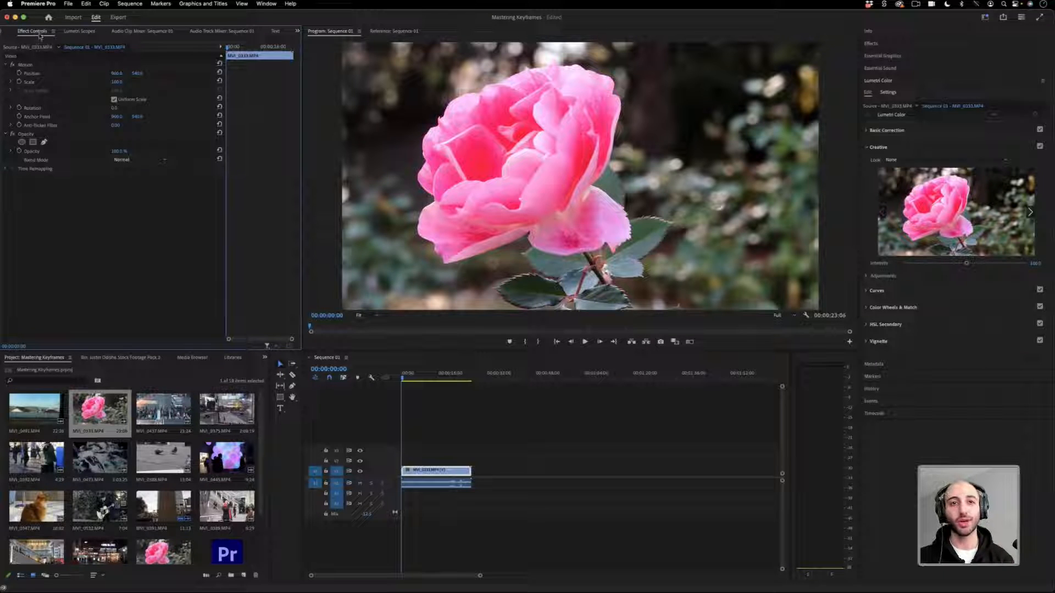
pyautogui.click(267, 5)
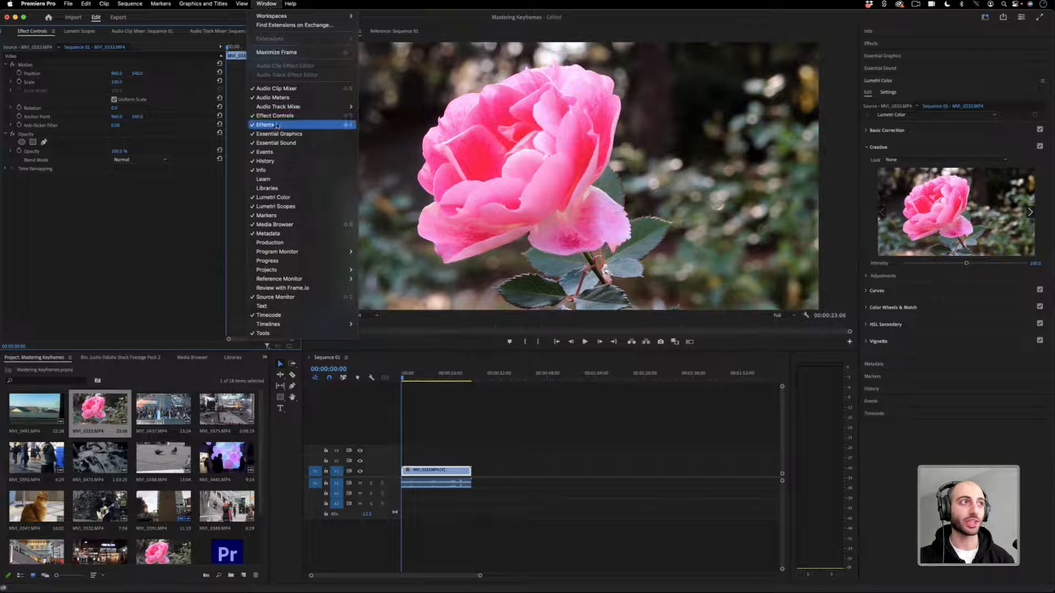
pyautogui.click(168, 232)
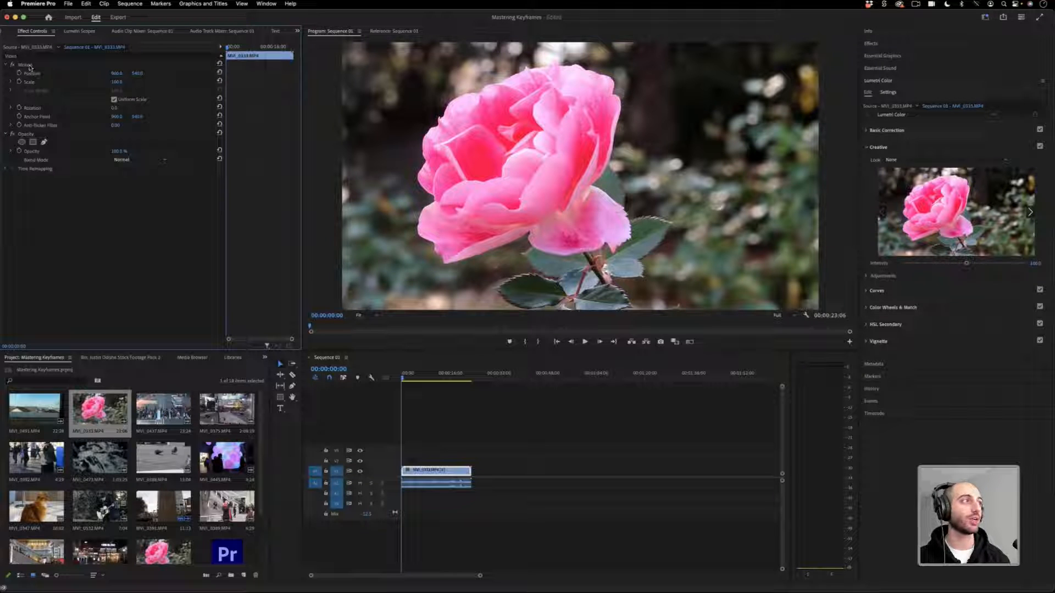
pyautogui.click(31, 65)
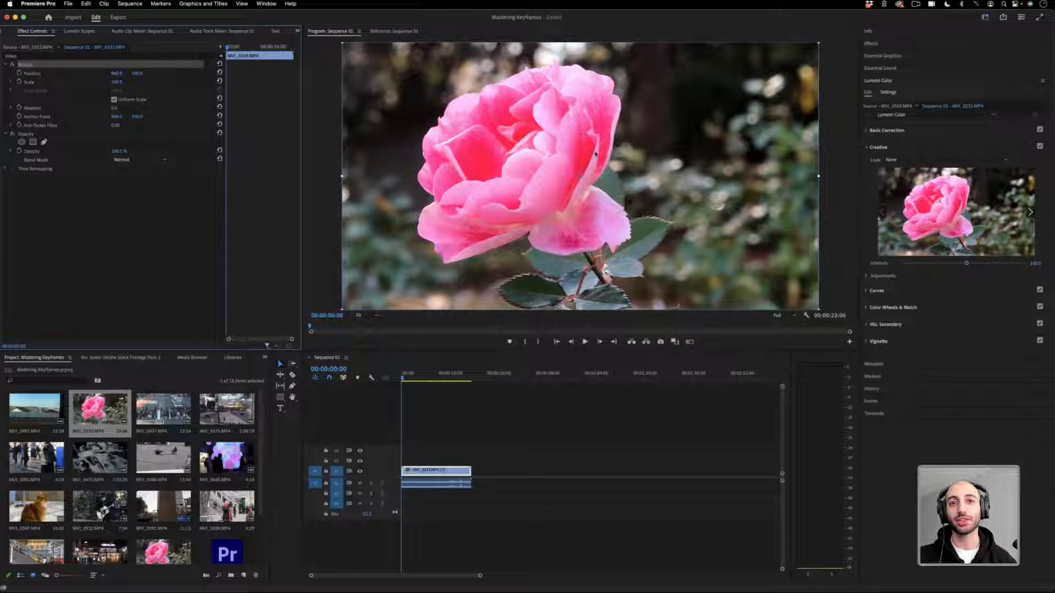
# Search the effects for "blur", apply Gaussian Blur to the flower clip, and try out its Blurriness before returning it to 0.
pyautogui.click(872, 44)
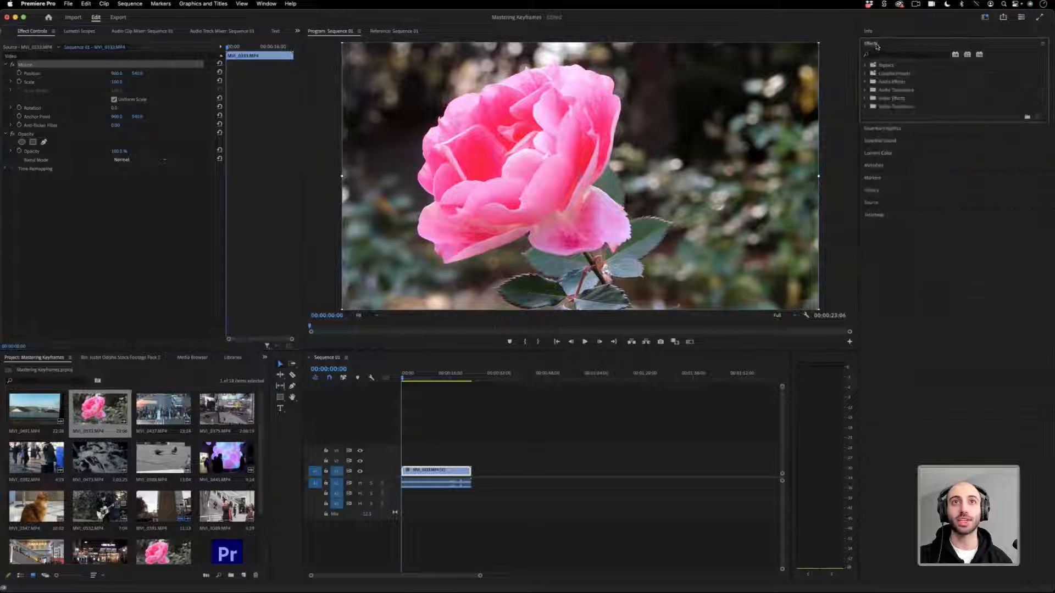
pyautogui.click(866, 98)
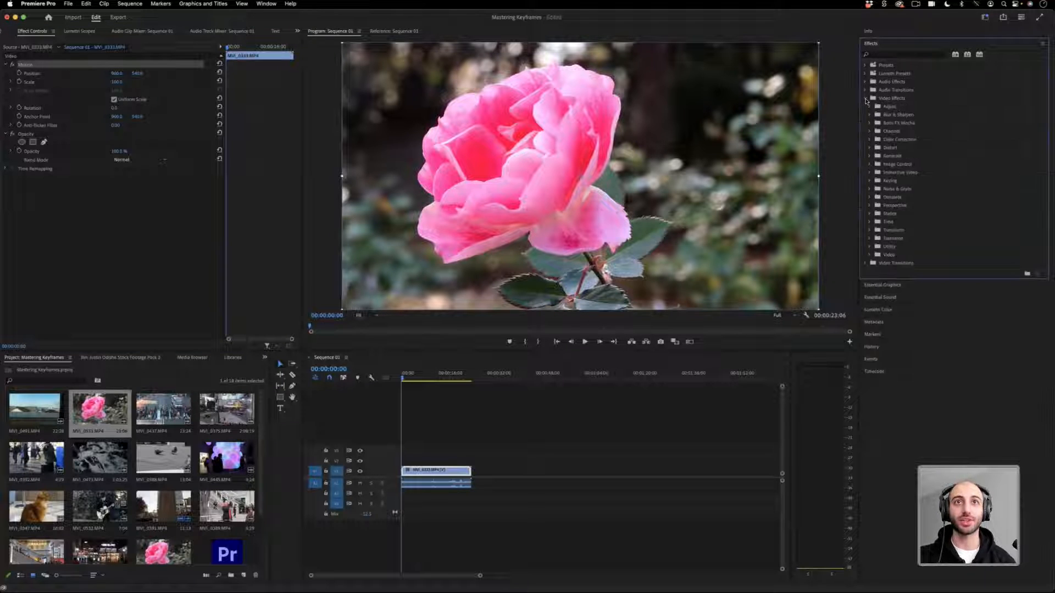
pyautogui.click(882, 55)
pyautogui.write('blur')
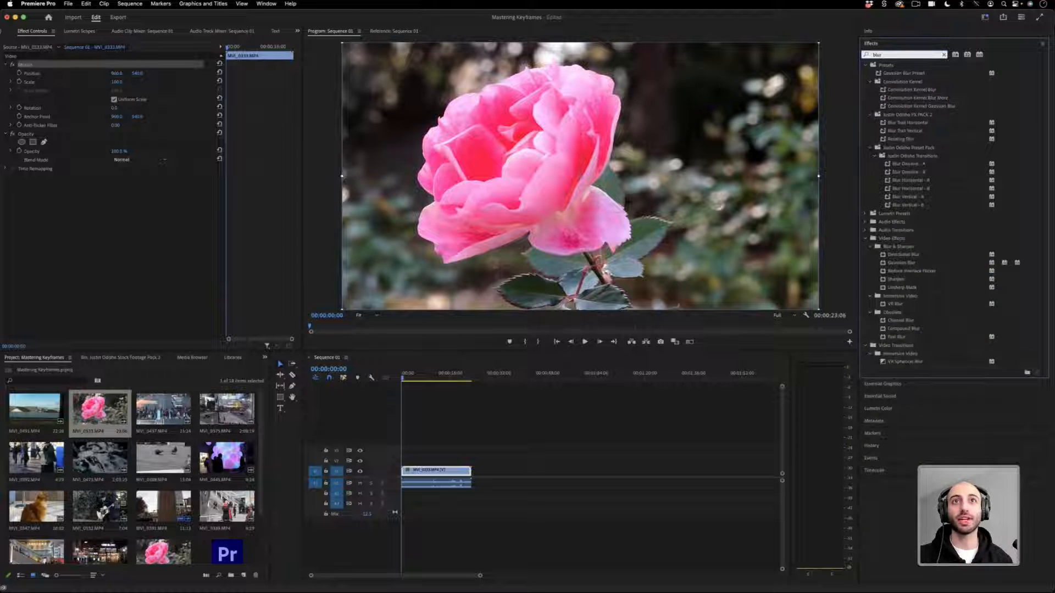
pyautogui.moveTo(902, 263); pyautogui.dragTo(437, 474)
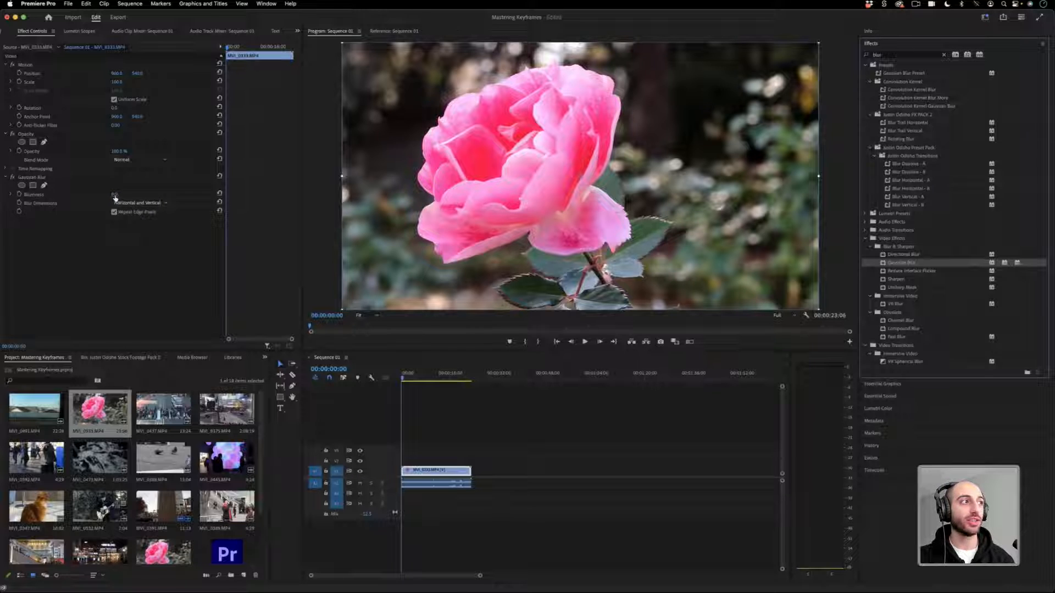
pyautogui.moveTo(115, 198); pyautogui.dragTo(146, 198)
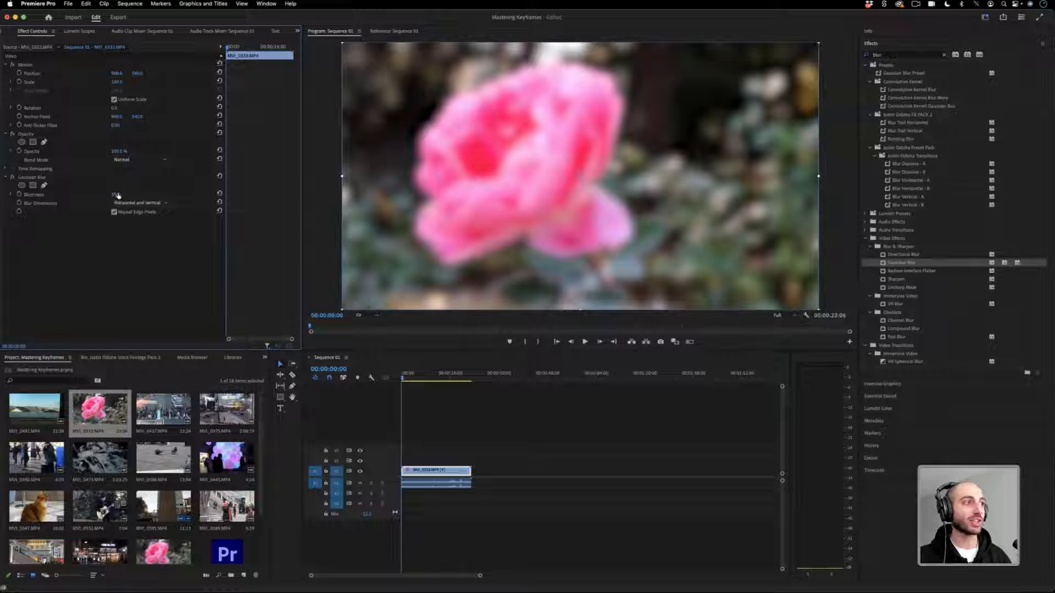
pyautogui.moveTo(117, 195); pyautogui.dragTo(84, 196)
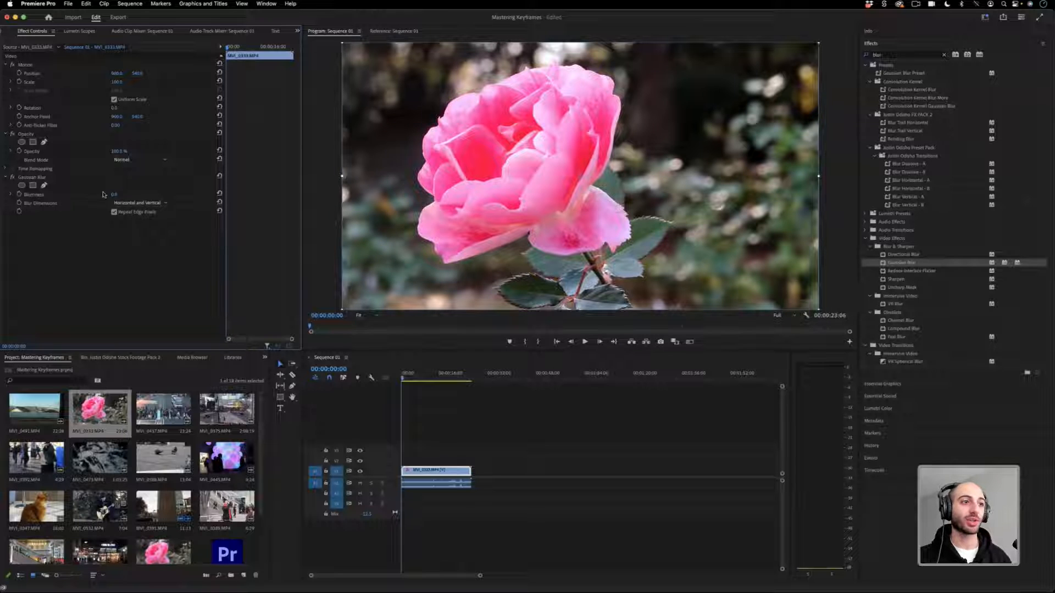
# Enable keyframing for the Gaussian Blur's Blurriness at the very start of the flower clip with a value of 0.
pyautogui.click(389, 383)
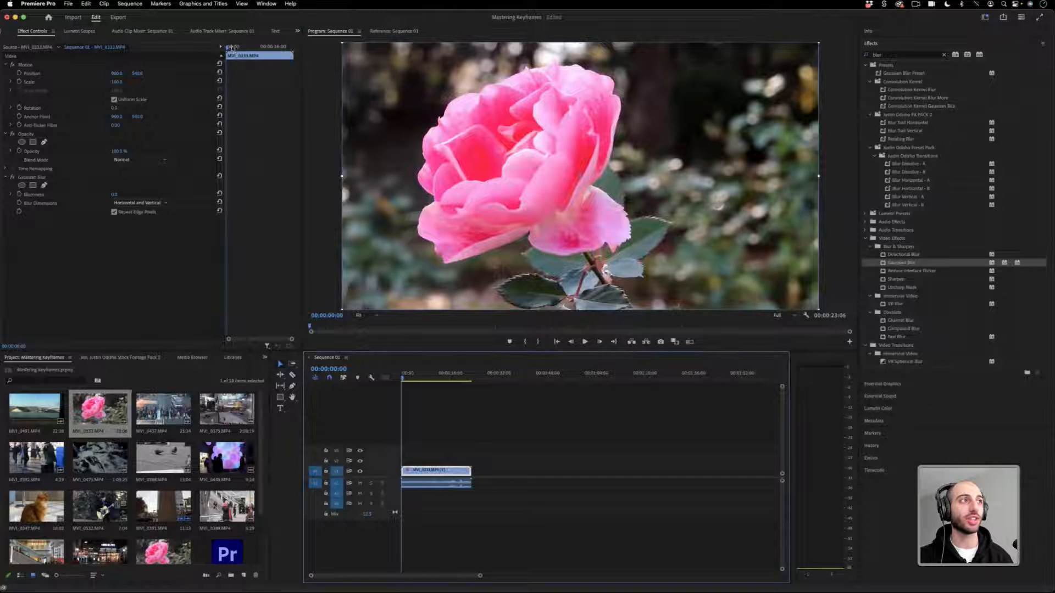
pyautogui.moveTo(232, 48); pyautogui.dragTo(221, 51)
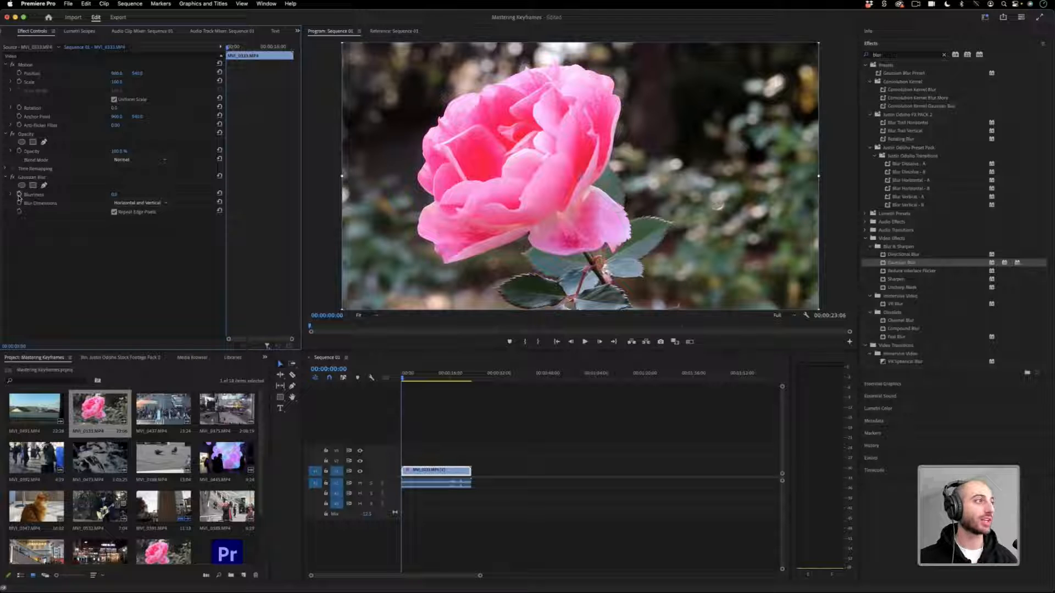
pyautogui.click(19, 195)
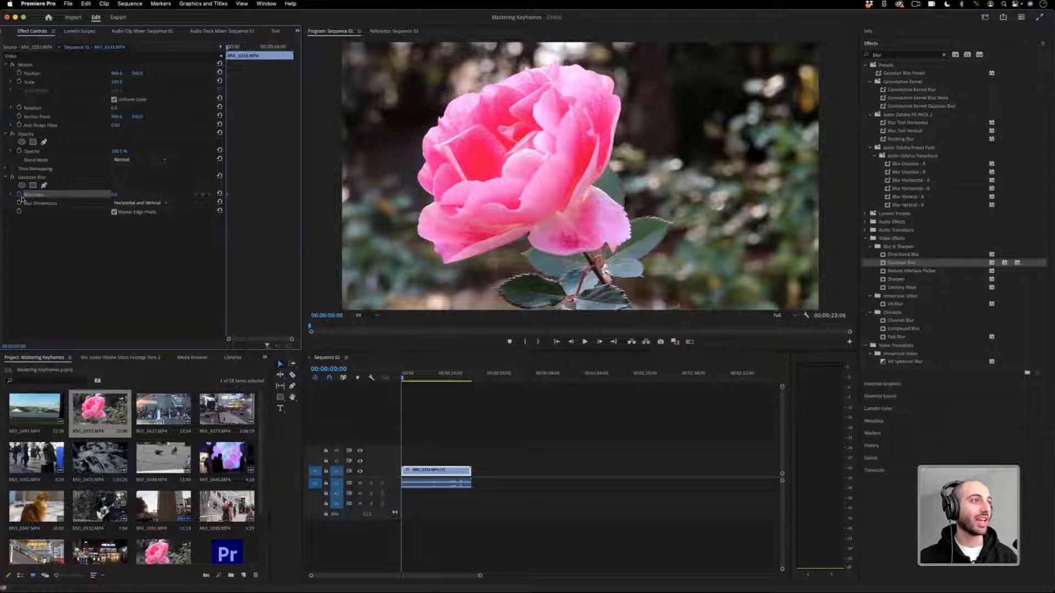
pyautogui.click(244, 184)
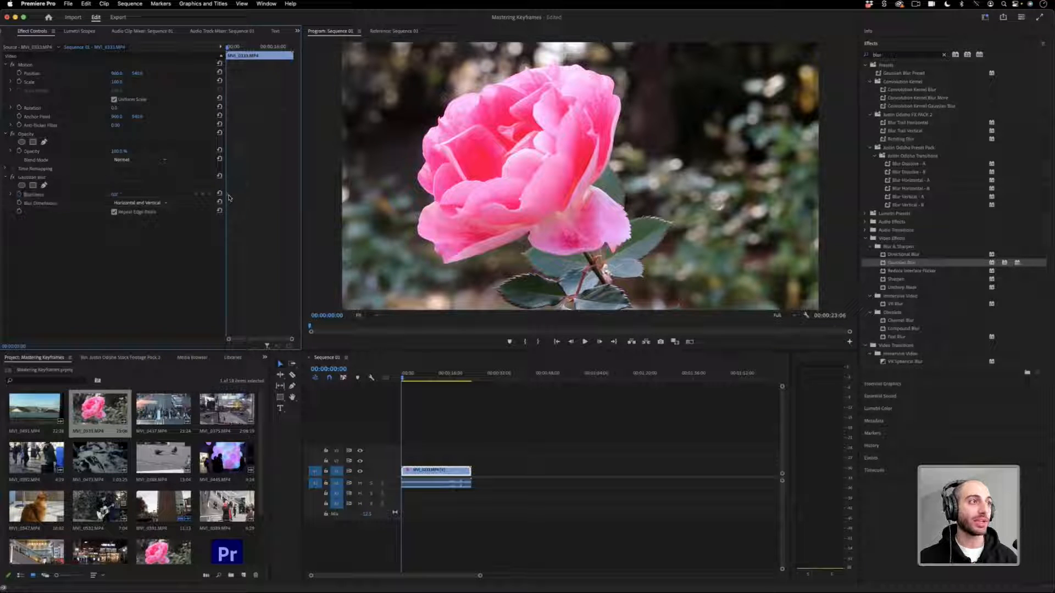
pyautogui.moveTo(291, 340)
pyautogui.mouseDown()
pyautogui.moveTo(273, 340)
pyautogui.moveTo(309, 338)
pyautogui.mouseUp()
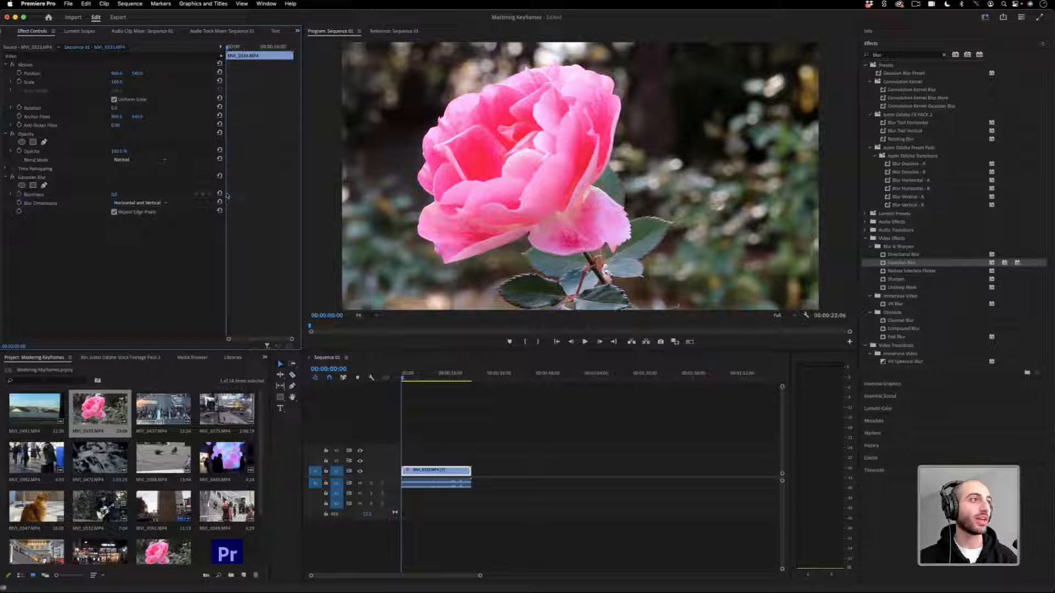
# Add a second Blurriness keyframe at 00:00:16:12 with a value of 100.
pyautogui.moveTo(234, 48); pyautogui.dragTo(265, 47)
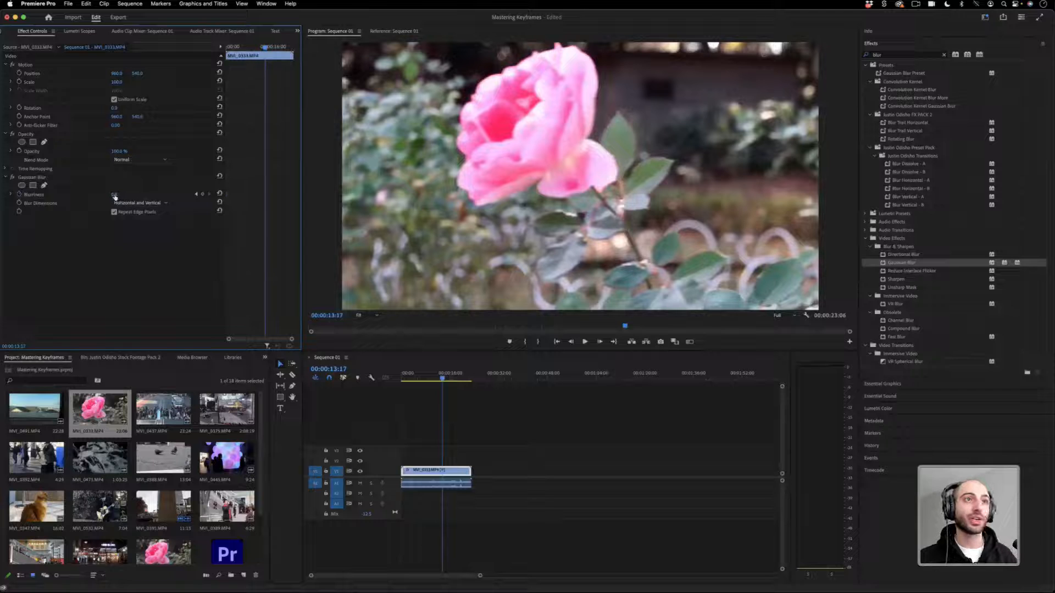
pyautogui.moveTo(266, 47); pyautogui.dragTo(276, 47)
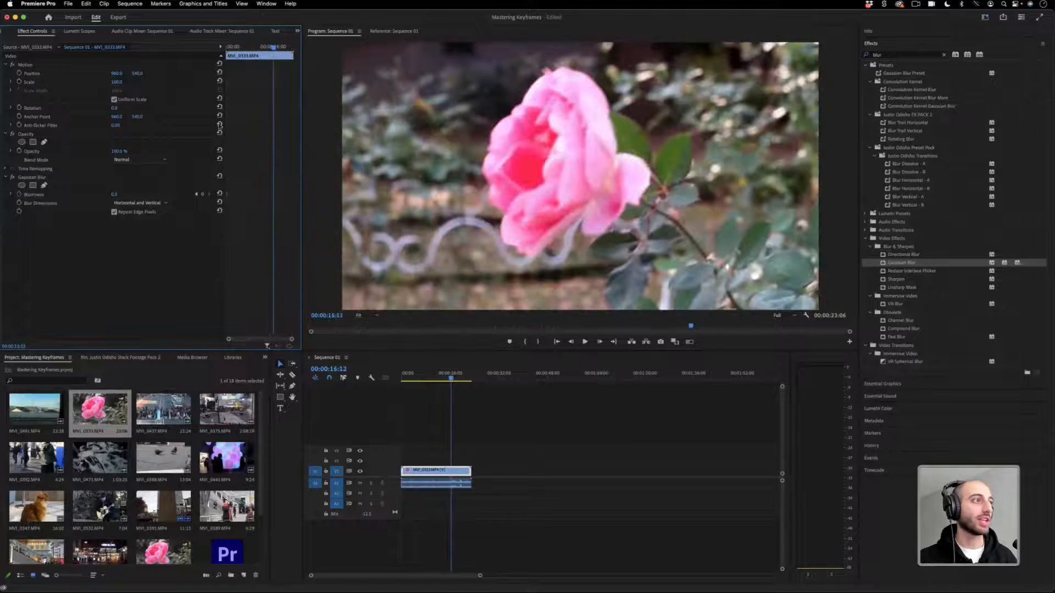
pyautogui.moveTo(116, 195); pyautogui.dragTo(196, 195)
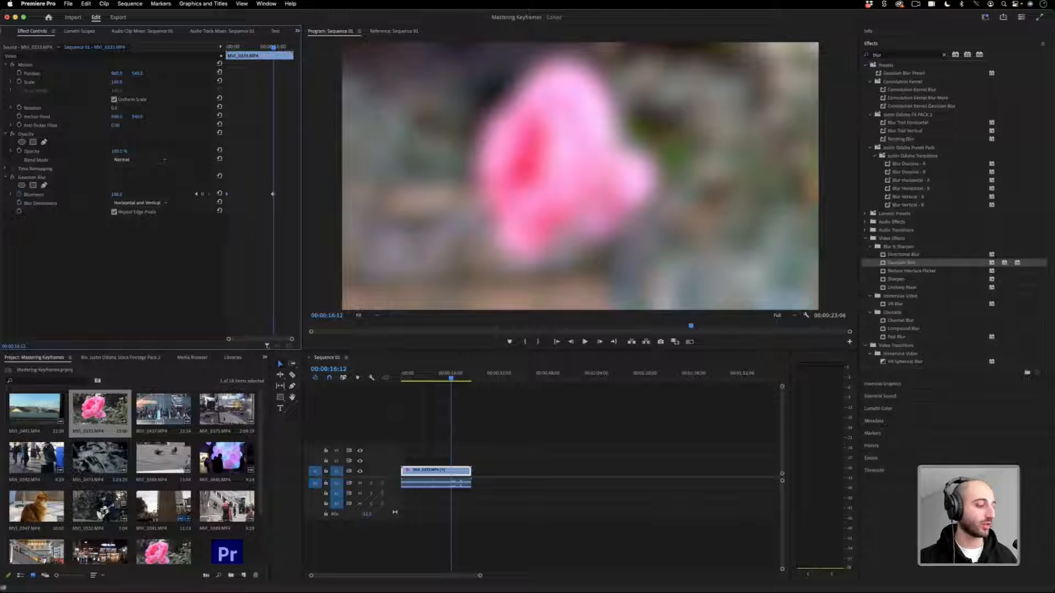
pyautogui.click(122, 195)
pyautogui.write('100')
pyautogui.press('Return')
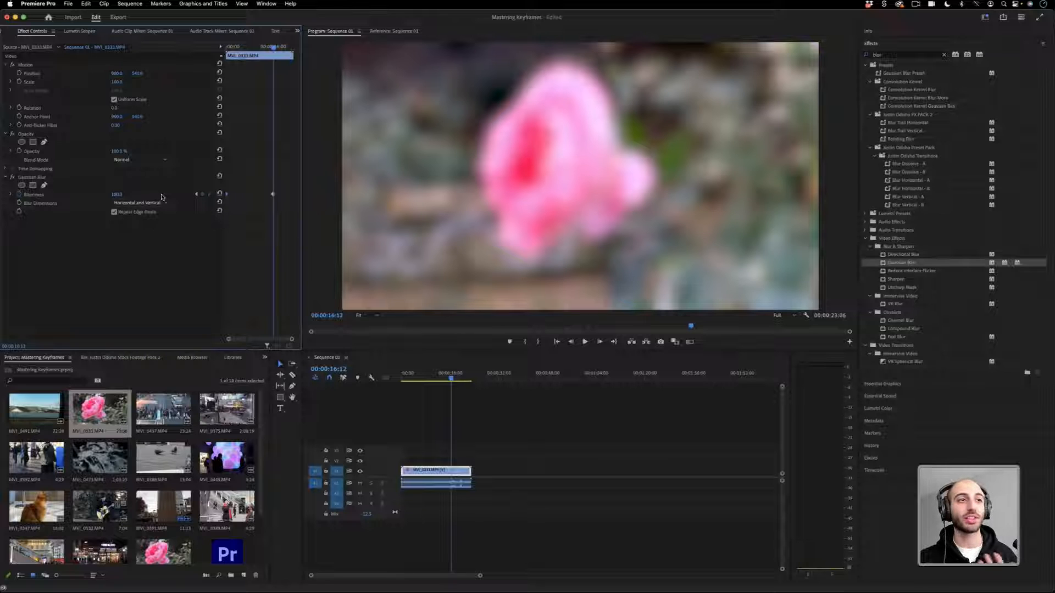
# Play back and scrub through the flower clip from its start to check the gradual blur animation.
pyautogui.moveTo(243, 50); pyautogui.dragTo(226, 50)
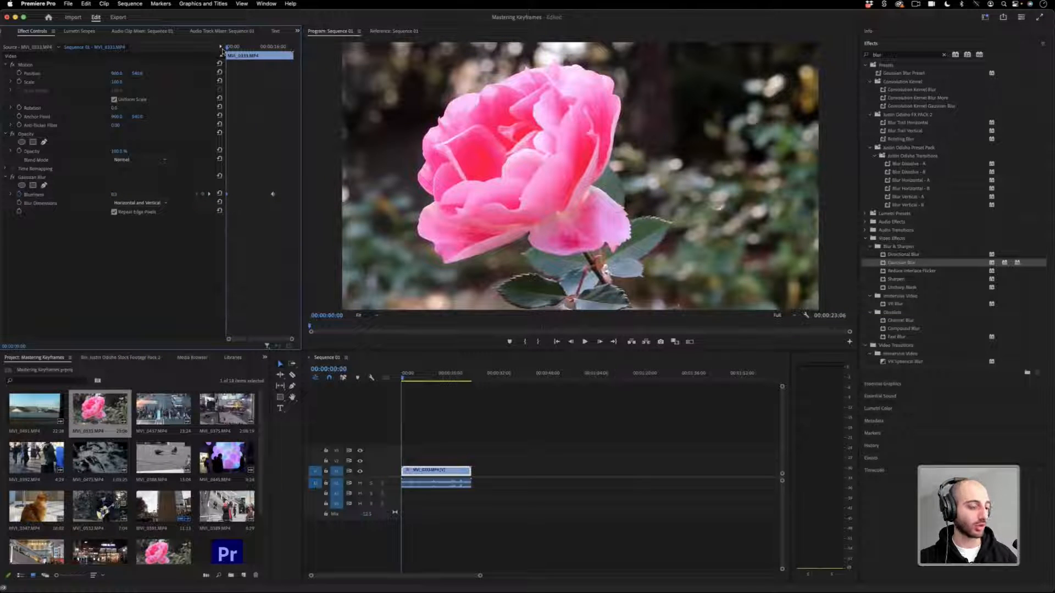
pyautogui.press('space')
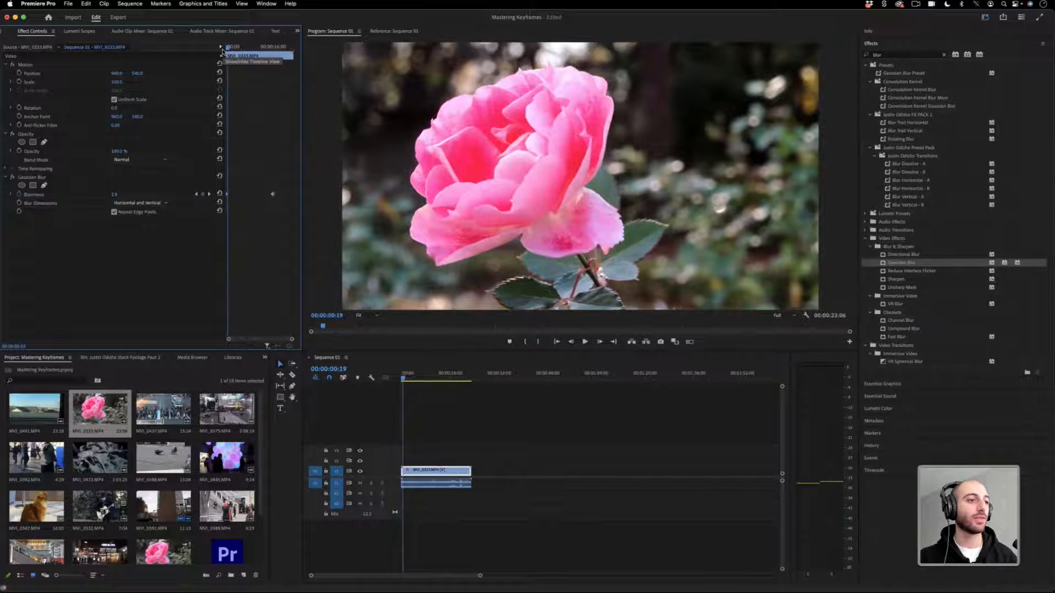
pyautogui.press('space')
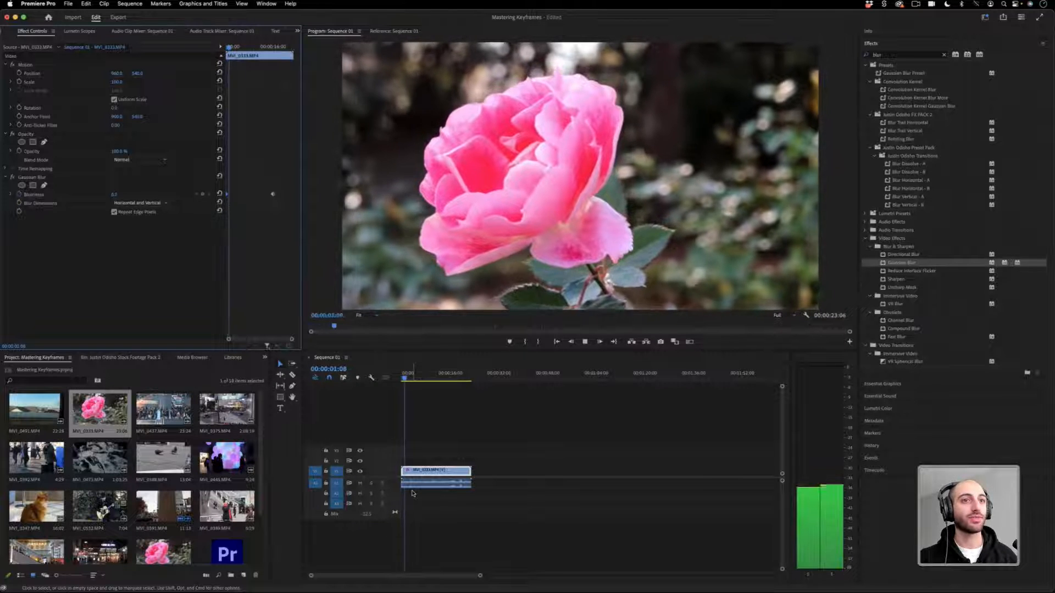
pyautogui.press('space')
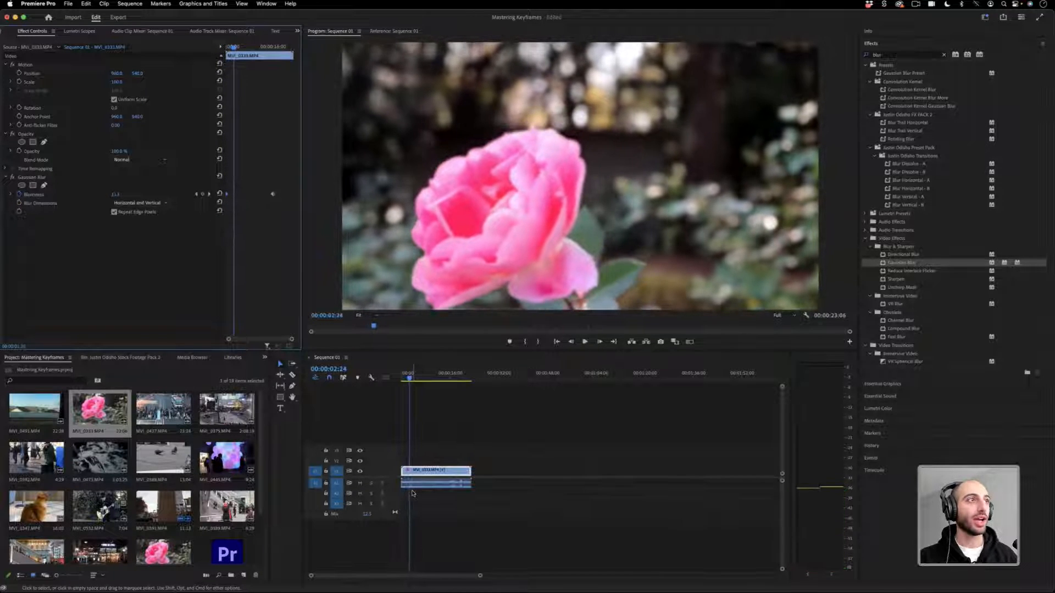
pyautogui.click(228, 48)
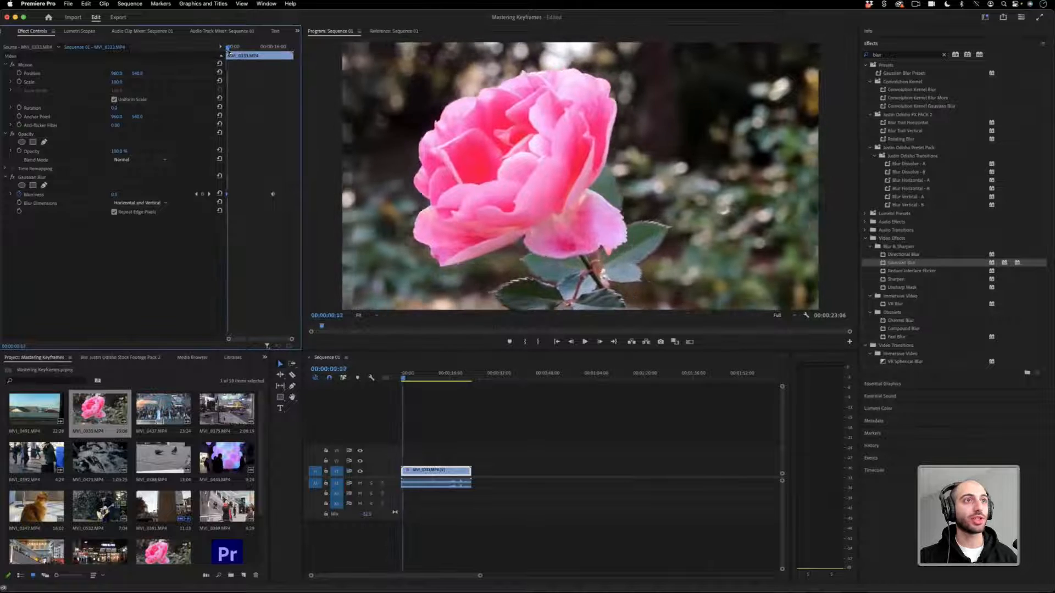
pyautogui.moveTo(228, 48); pyautogui.dragTo(269, 57)
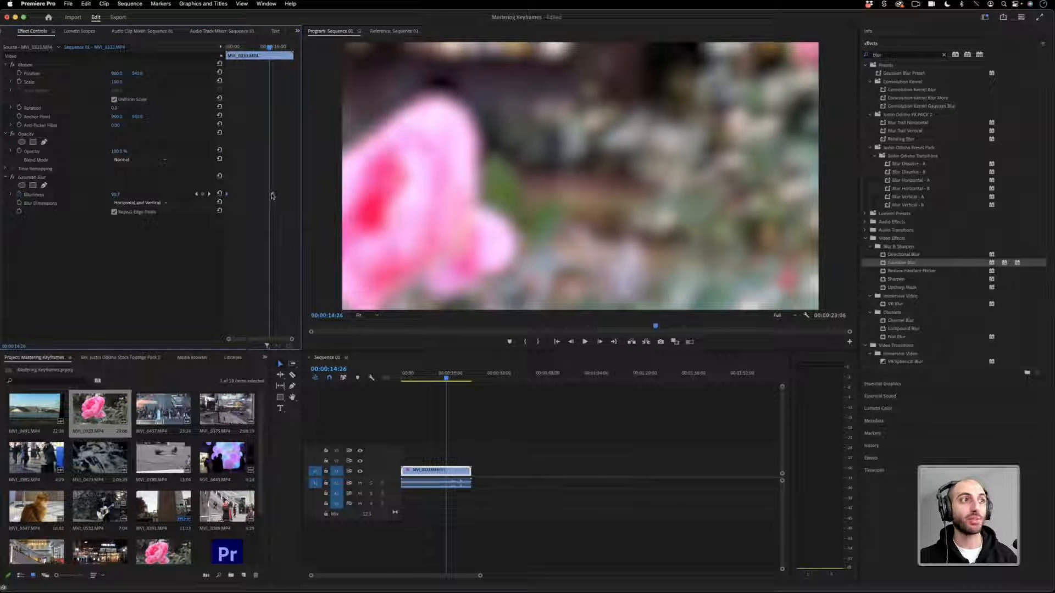
# Move the second Blurriness keyframe earlier, to about a quarter of the way into the clip, and preview the faster blur.
pyautogui.moveTo(271, 195); pyautogui.dragTo(242, 195)
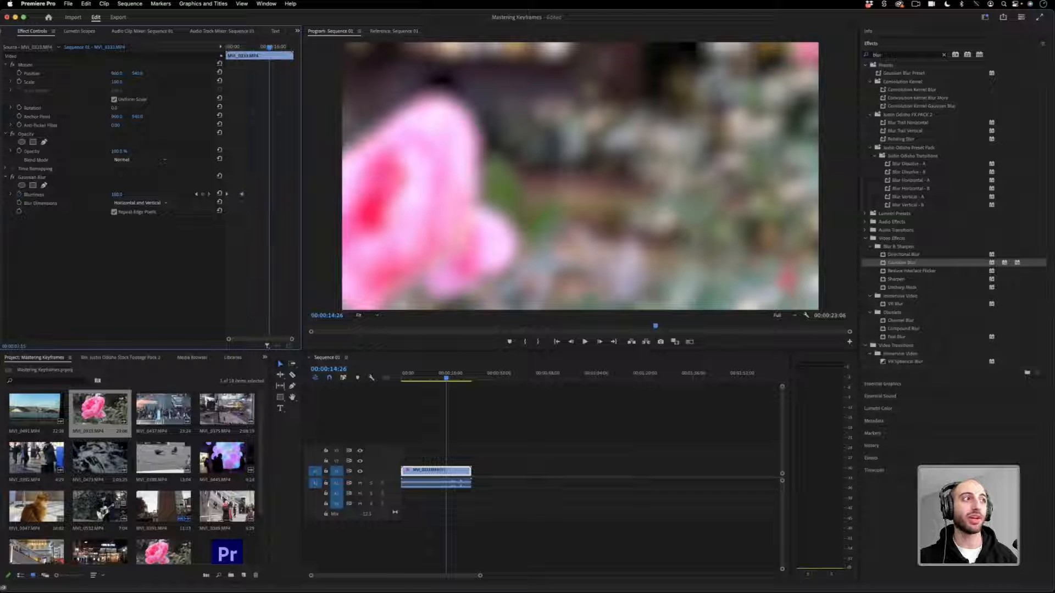
pyautogui.press('Home')
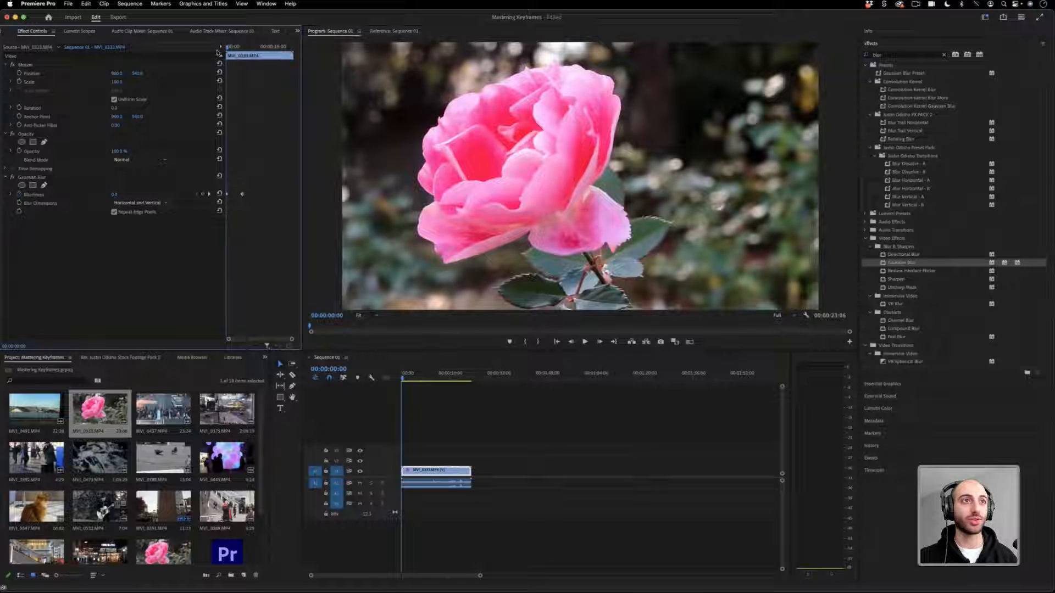
pyautogui.moveTo(226, 48); pyautogui.dragTo(238, 51)
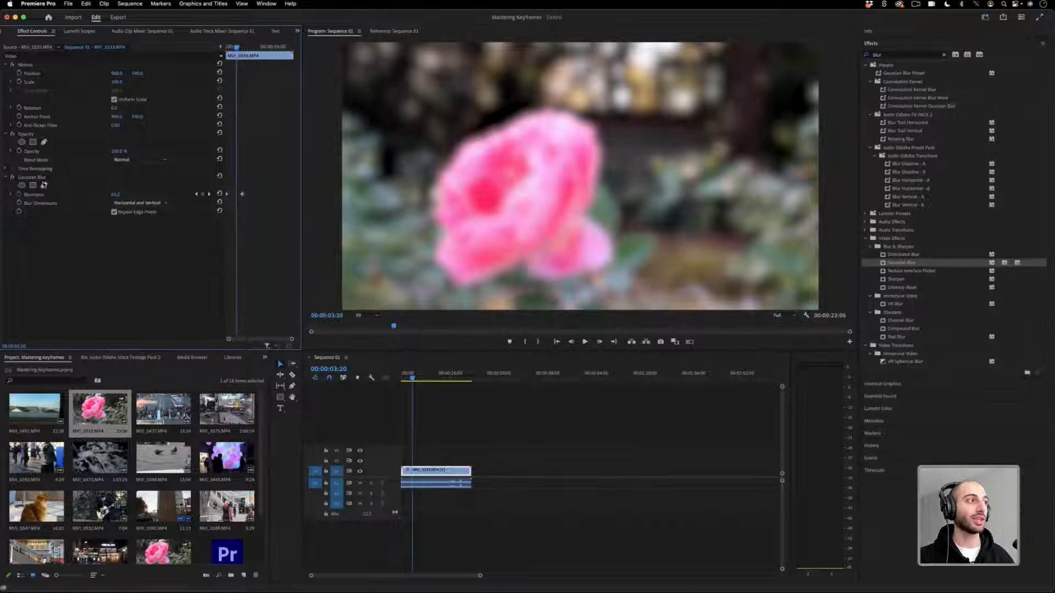
# Delete the Gaussian Blur effect from the flower clip and clear the effects search.
pyautogui.click(41, 178)
pyautogui.press('Delete')
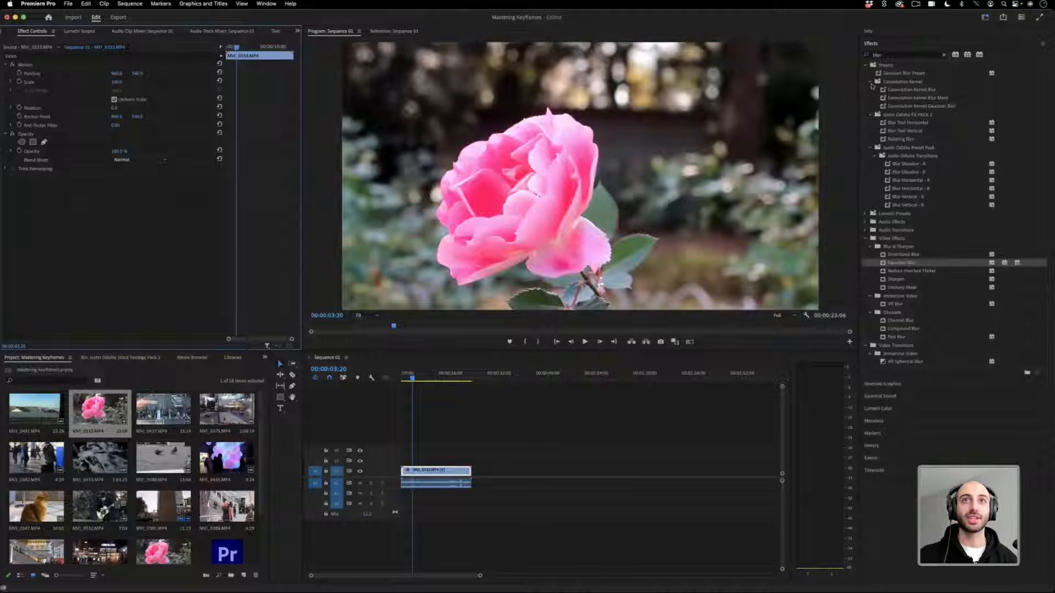
pyautogui.click(945, 55)
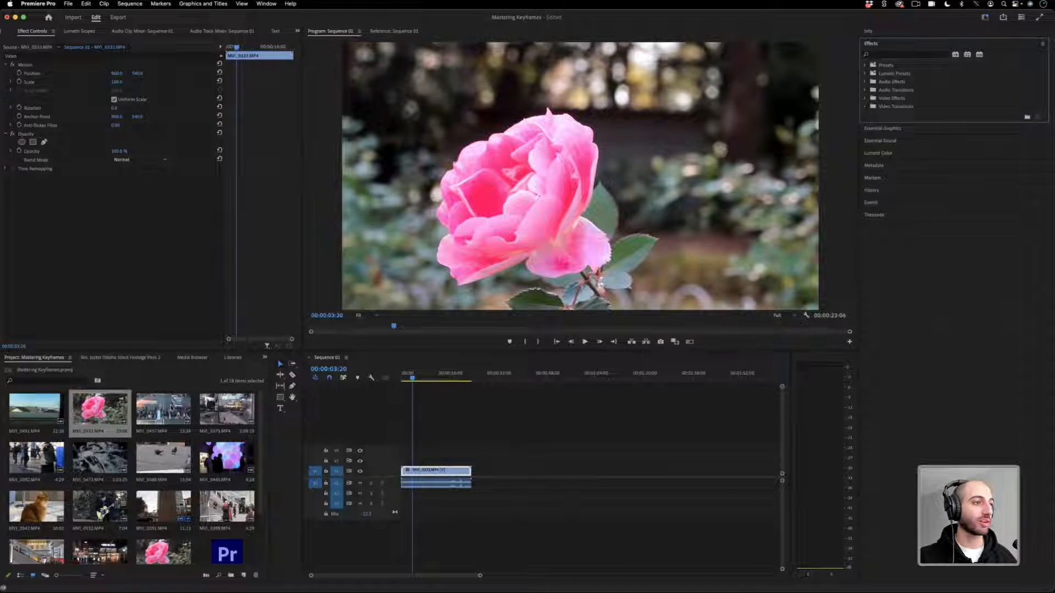
# Overwrite the flower clip at the start of the sequence with MVI_0437.MP4 and select the new clip.
pyautogui.moveTo(170, 426); pyautogui.dragTo(404, 474)
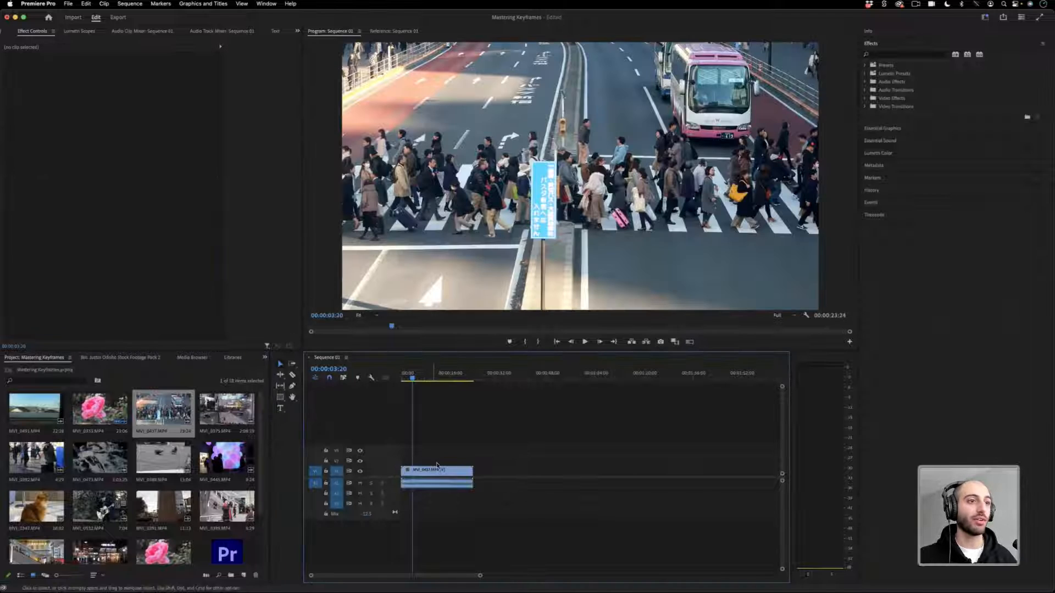
pyautogui.click(436, 471)
pyautogui.click(402, 380)
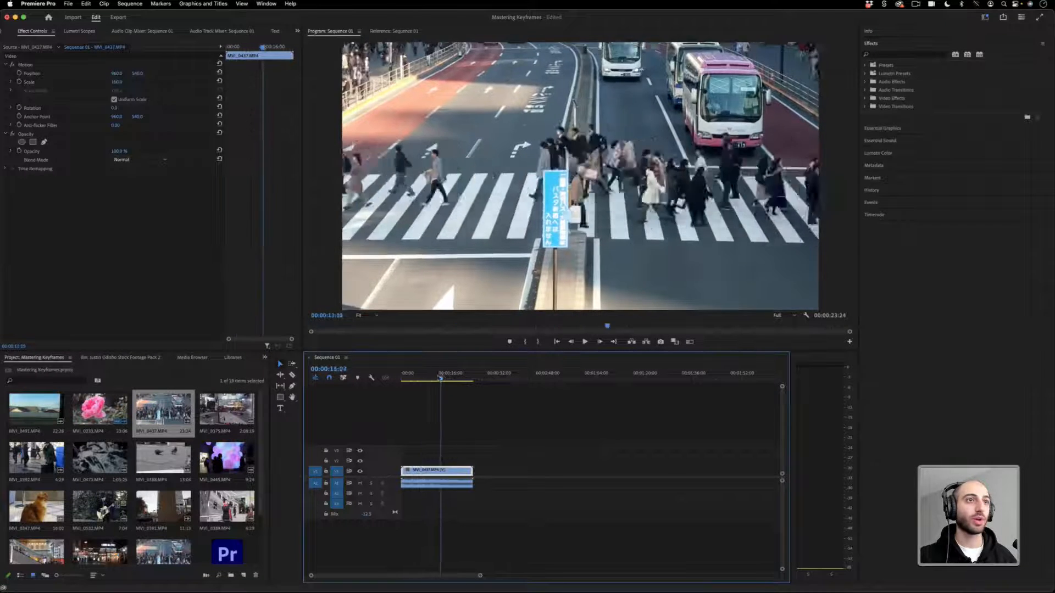
# Animate a zoom-in on the crossing clip by keyframing Scale at 100 on its first frame and a larger Scale at 00:00:10:13.
pyautogui.moveTo(402, 381); pyautogui.dragTo(400, 380)
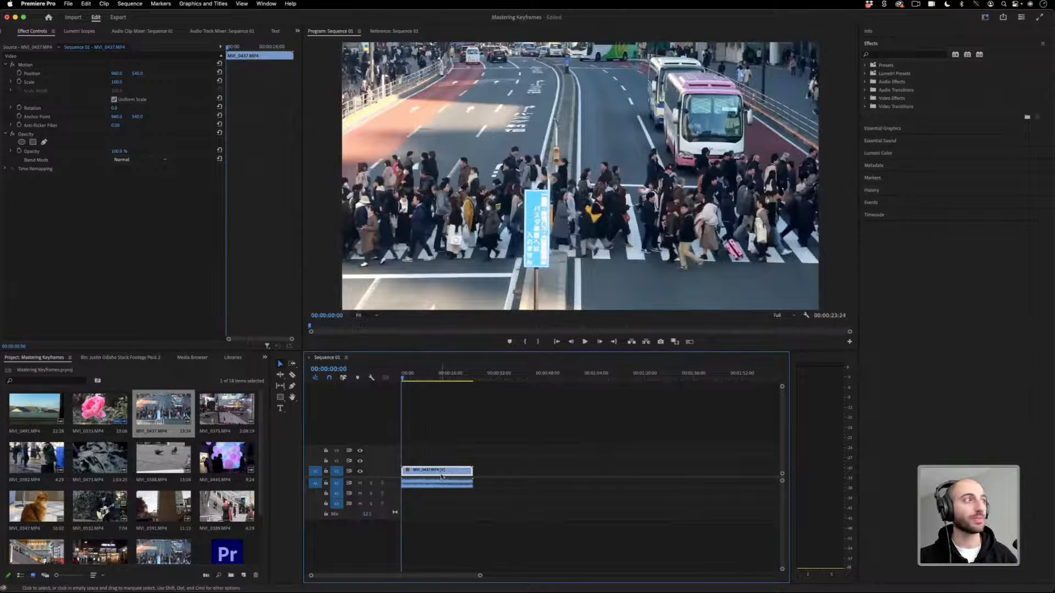
pyautogui.click(19, 82)
pyautogui.moveTo(235, 46); pyautogui.dragTo(255, 46)
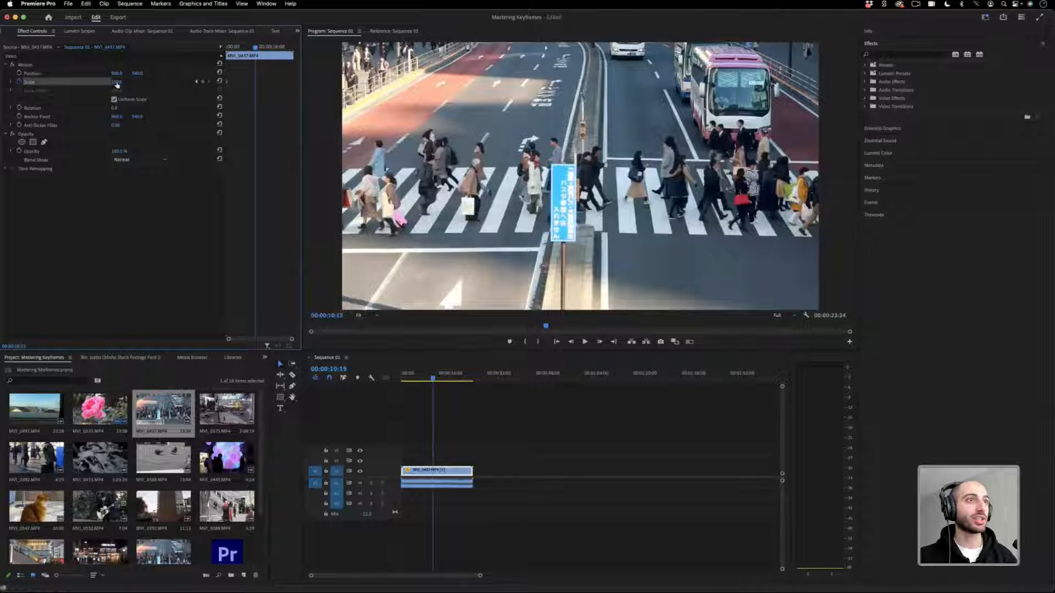
pyautogui.moveTo(116, 82); pyautogui.dragTo(139, 82)
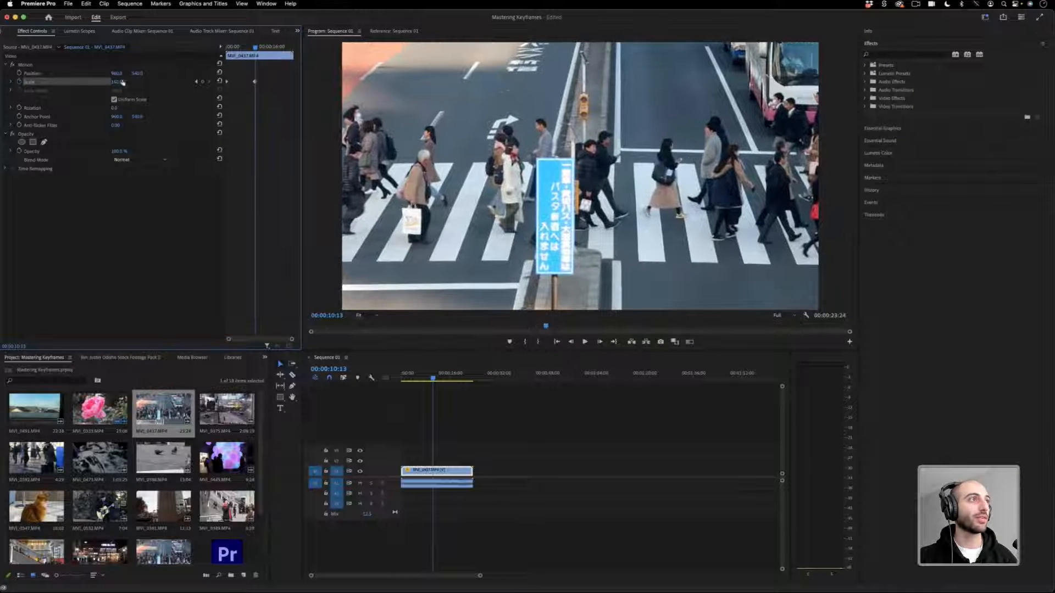
# Delete the crossing clip's audio, preview the zoom-in, and select the remaining video clip.
pyautogui.press('Home')
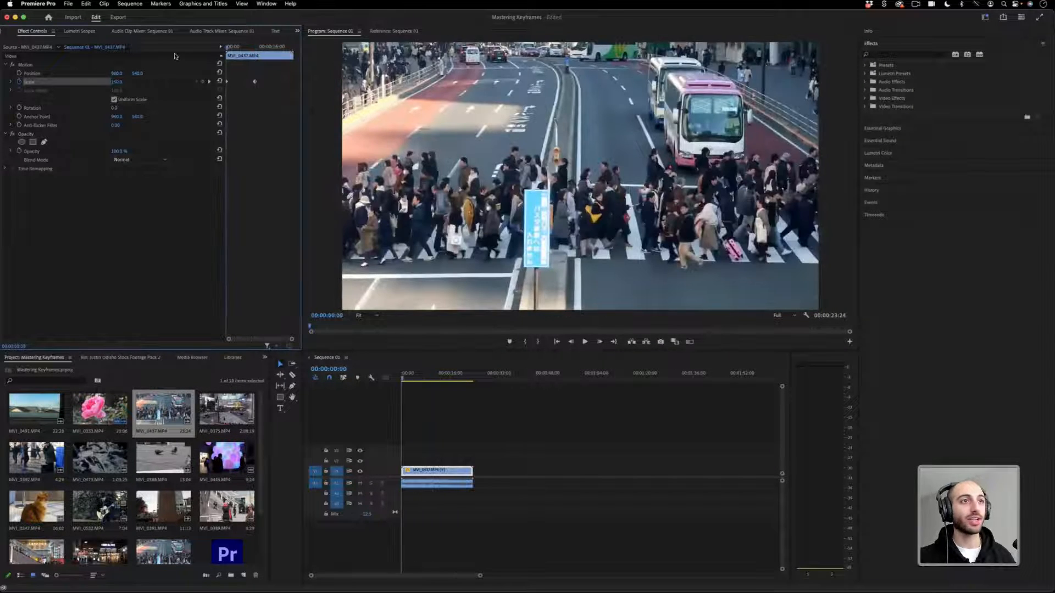
pyautogui.press('space')
pyautogui.press('space')
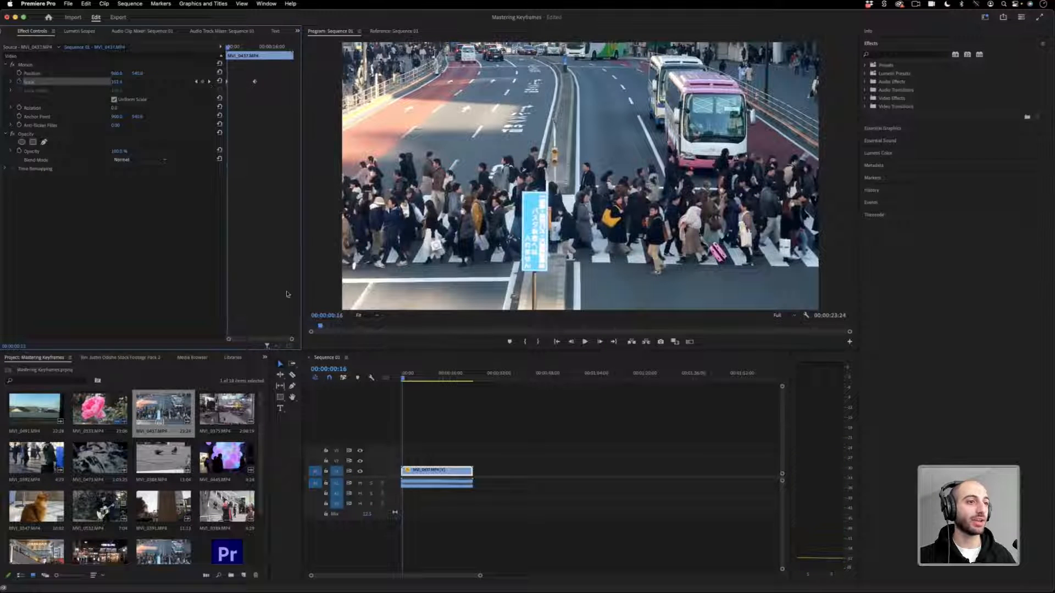
pyautogui.keyDown('alt'); pyautogui.click(416, 483); pyautogui.keyUp('alt')
pyautogui.press('Delete')
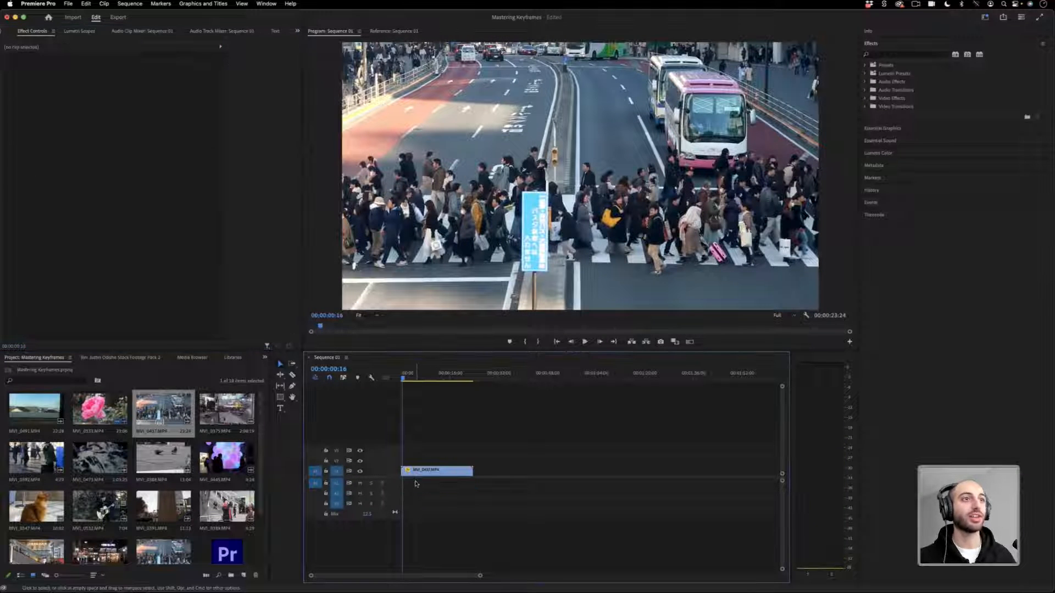
pyautogui.press('space')
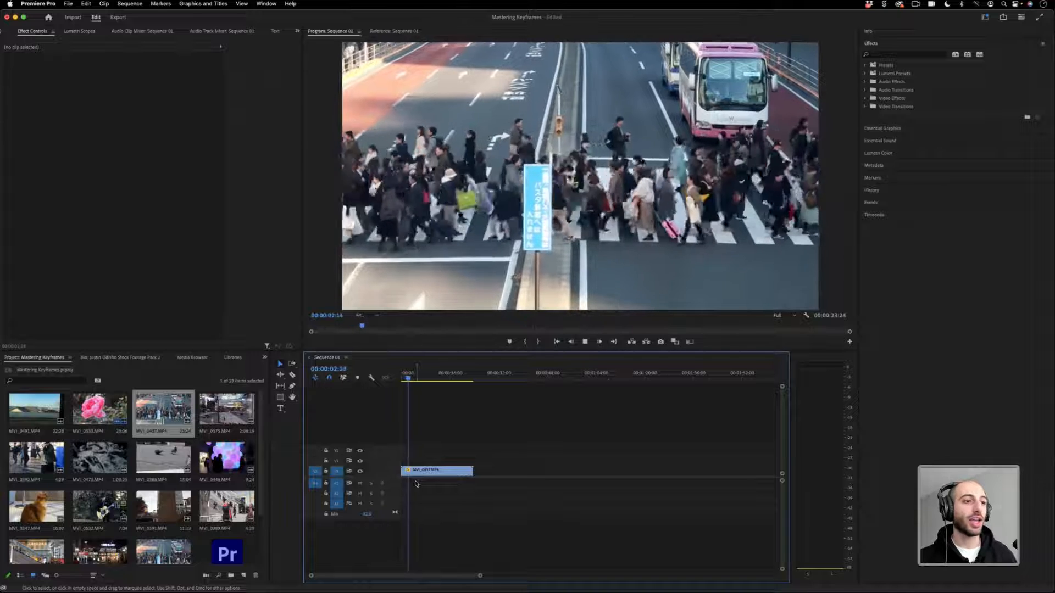
pyautogui.click(421, 472)
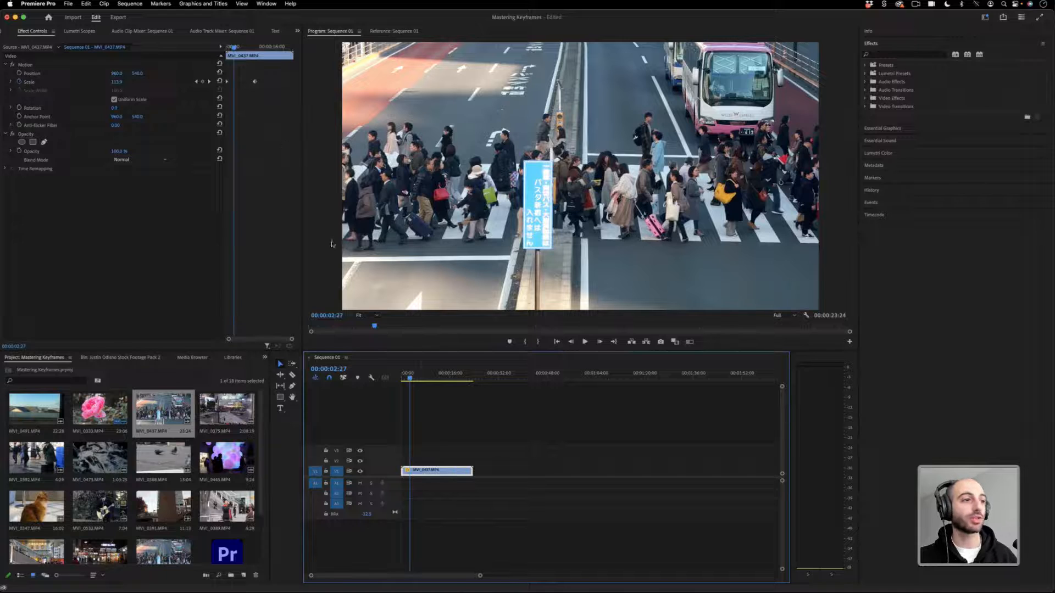
# Place the Premiere Pro icon PNG on the top video track, delete the crossing clip, and select the icon at the sequence's first frame.
pyautogui.moveTo(383, 473); pyautogui.dragTo(405, 451)
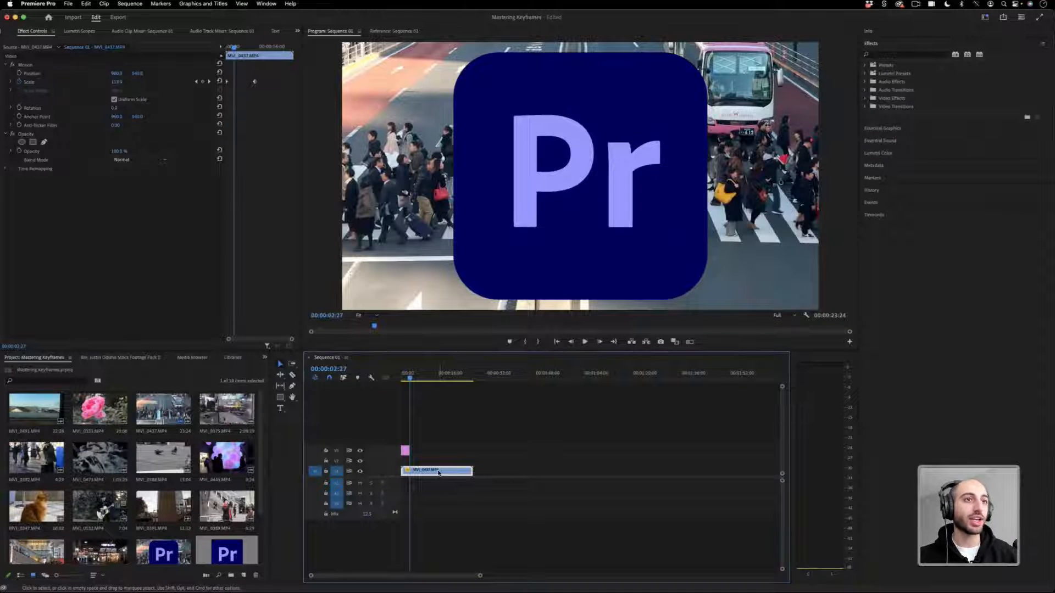
pyautogui.press('Delete')
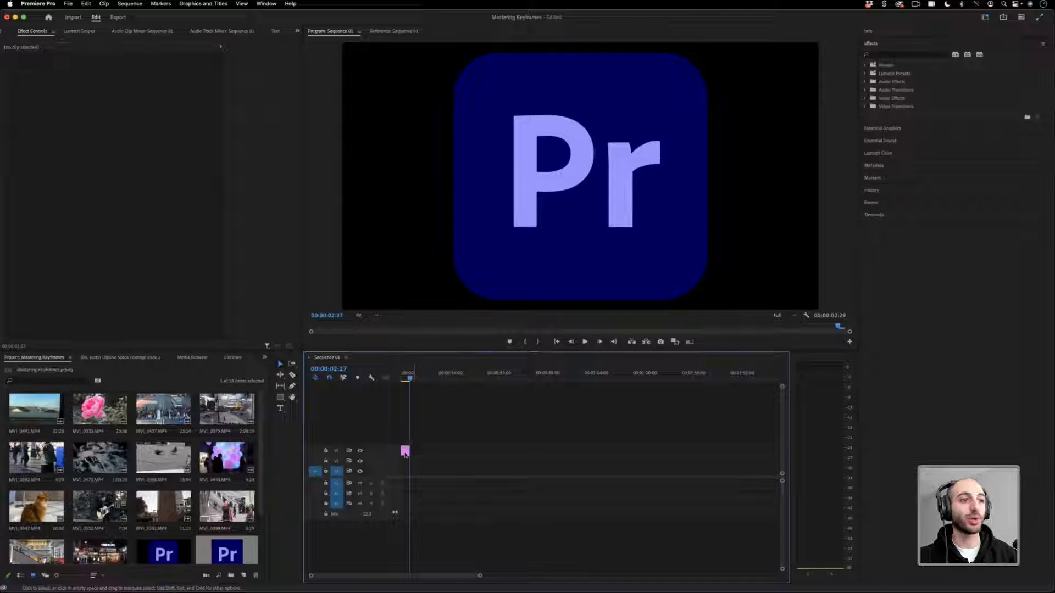
pyautogui.click(405, 452)
pyautogui.moveTo(411, 378); pyautogui.dragTo(388, 382)
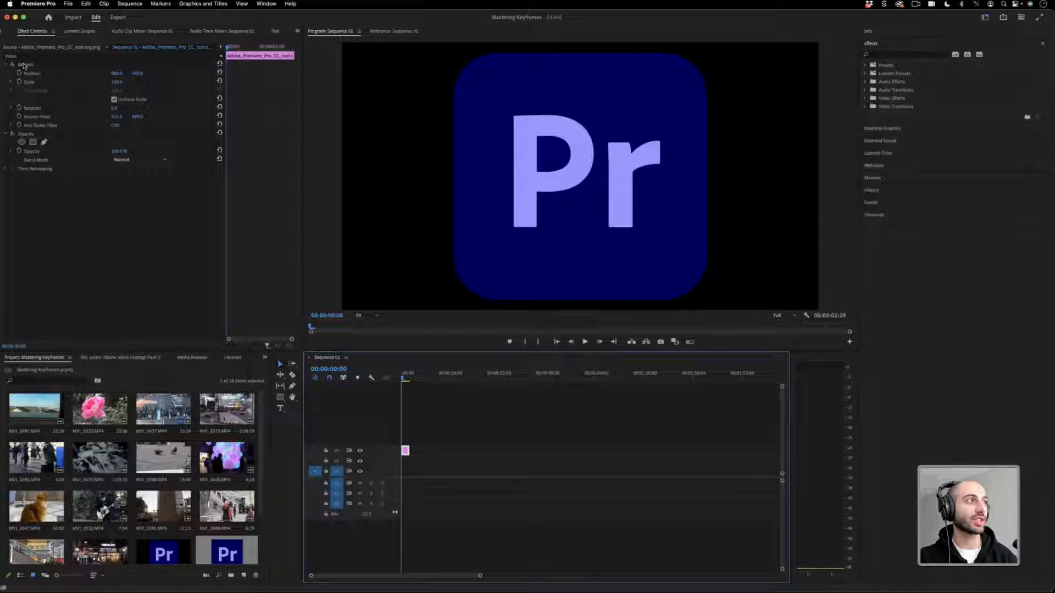
# Scale the Pr icon down to about 39 and place it at mid-height in the left part of the frame.
pyautogui.click(24, 65)
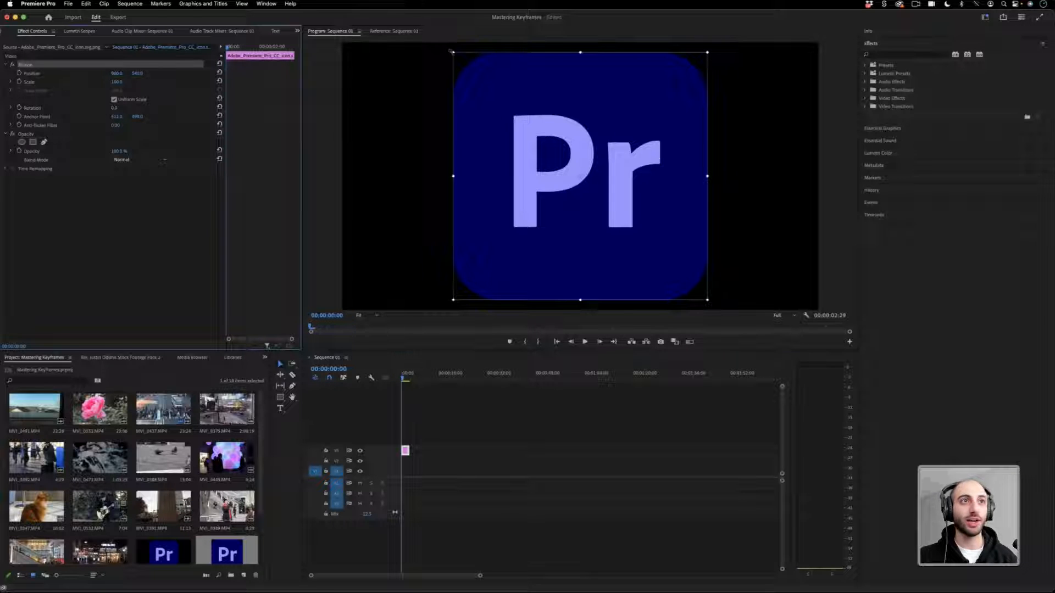
pyautogui.moveTo(452, 51); pyautogui.dragTo(483, 143)
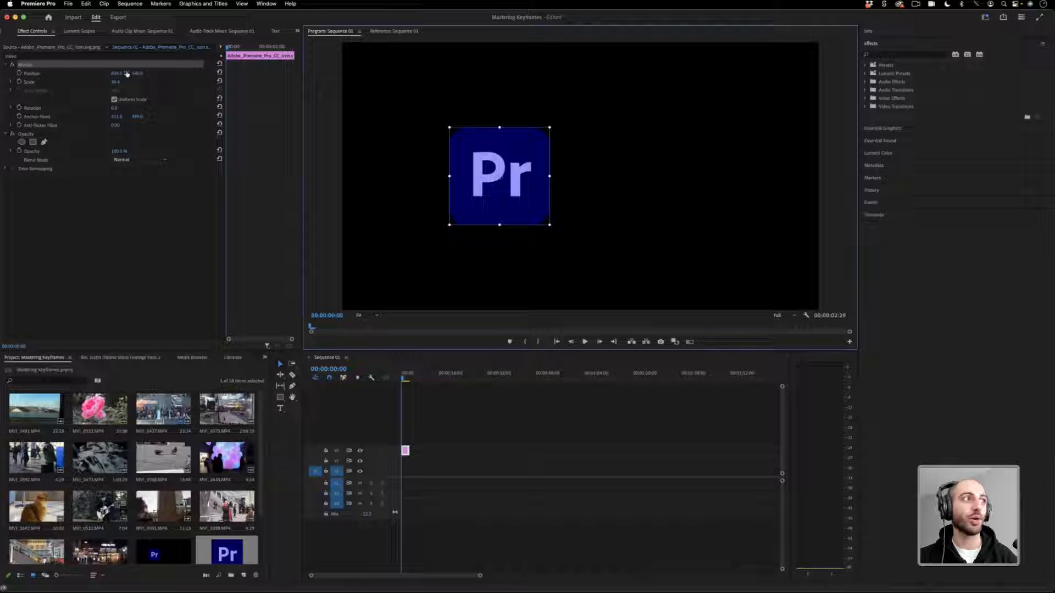
pyautogui.moveTo(116, 73)
pyautogui.mouseDown()
pyautogui.moveTo(231, 73)
pyautogui.moveTo(39, 73)
pyautogui.moveTo(117, 73)
pyautogui.mouseUp()
pyautogui.moveTo(531, 147); pyautogui.dragTo(452, 147)
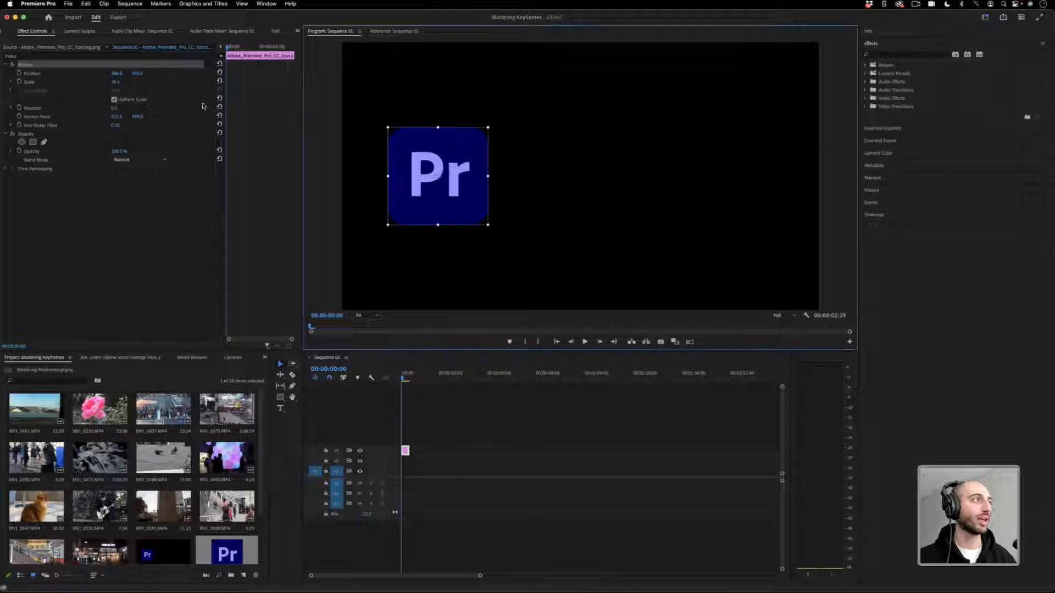
# Animate the icon from left to right with Position keyframes on the first frame and at 00:00:01:05, and preview the movement.
pyautogui.click(19, 73)
pyautogui.press('space')
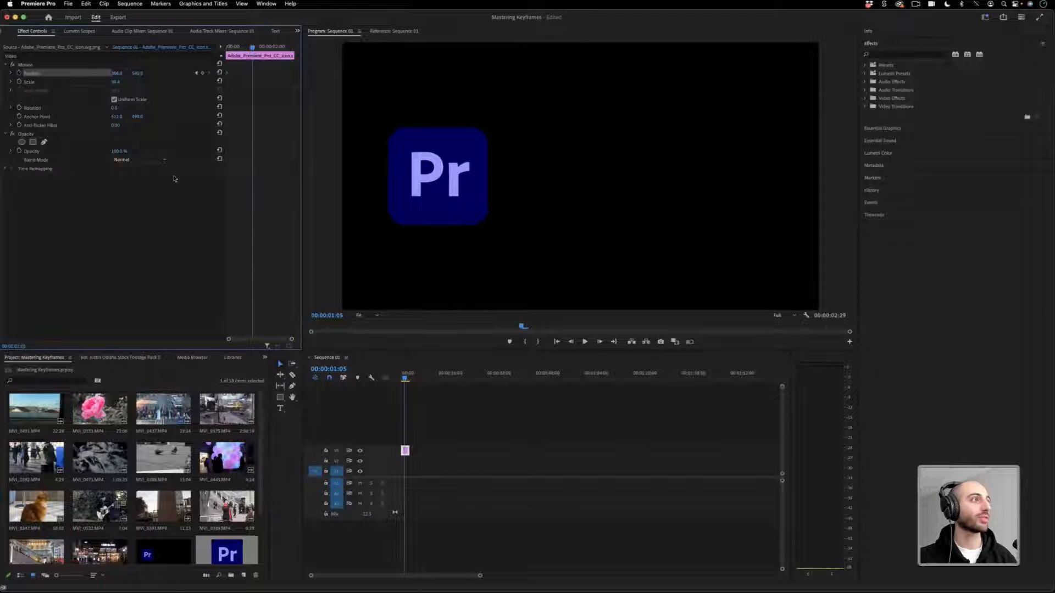
pyautogui.click(52, 66)
pyautogui.moveTo(473, 197); pyautogui.dragTo(753, 168)
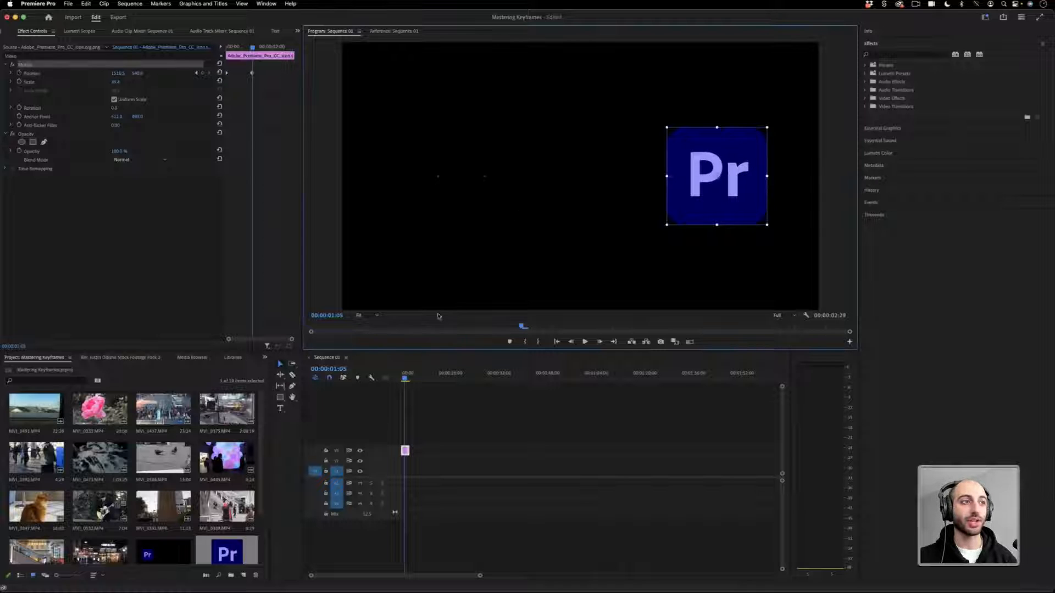
pyautogui.press('space')
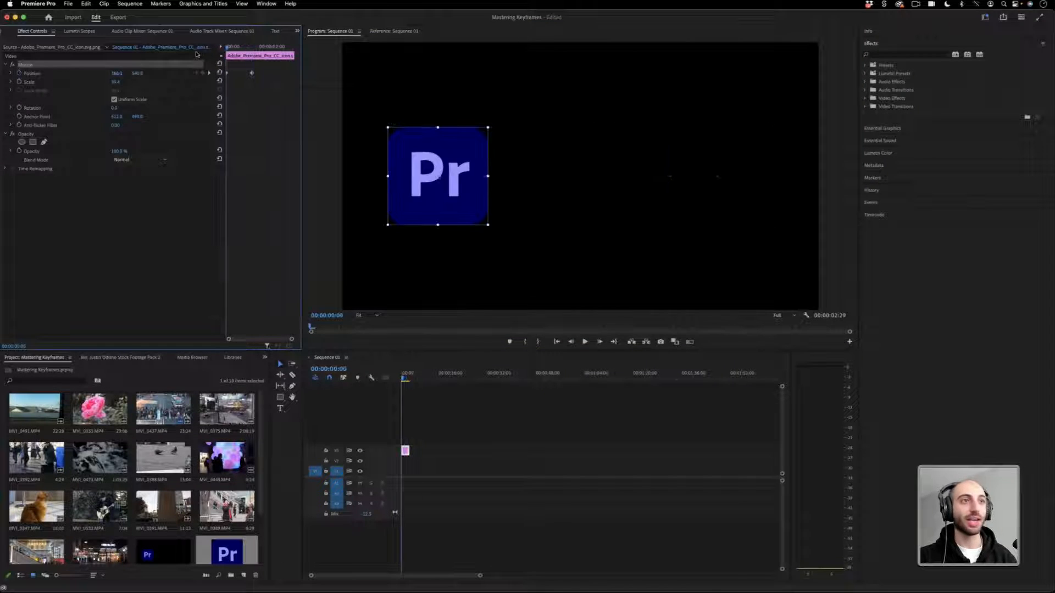
pyautogui.press('space')
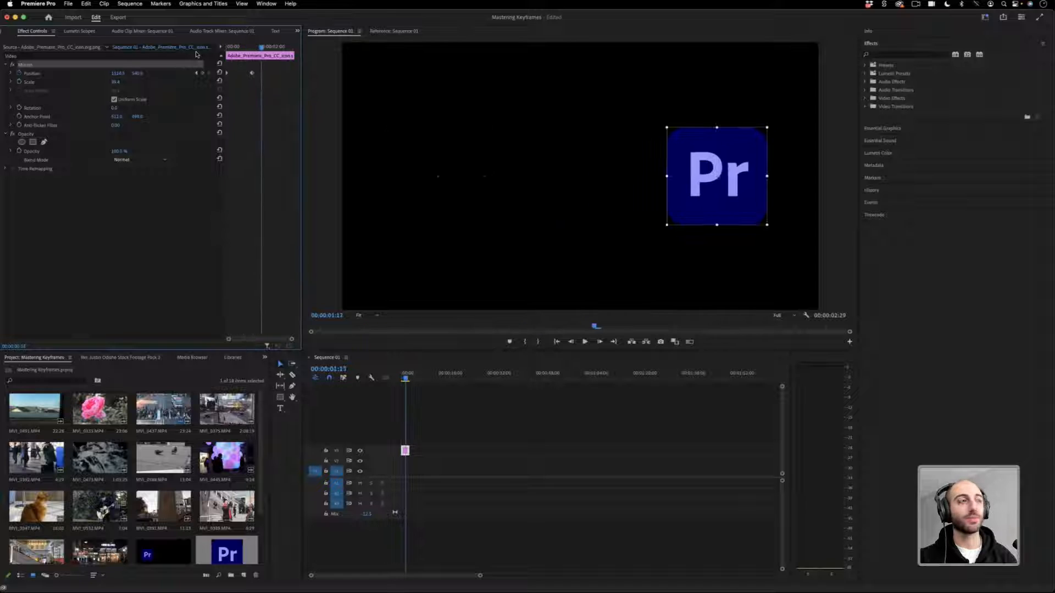
pyautogui.rightClick(252, 75)
pyautogui.moveTo(304, 154)
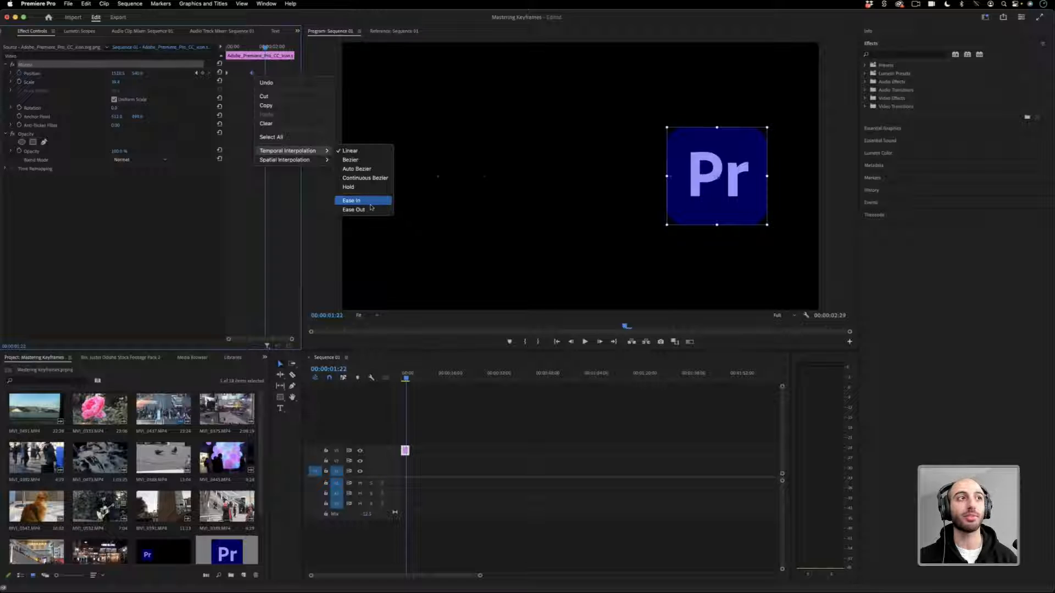
pyautogui.click(212, 173)
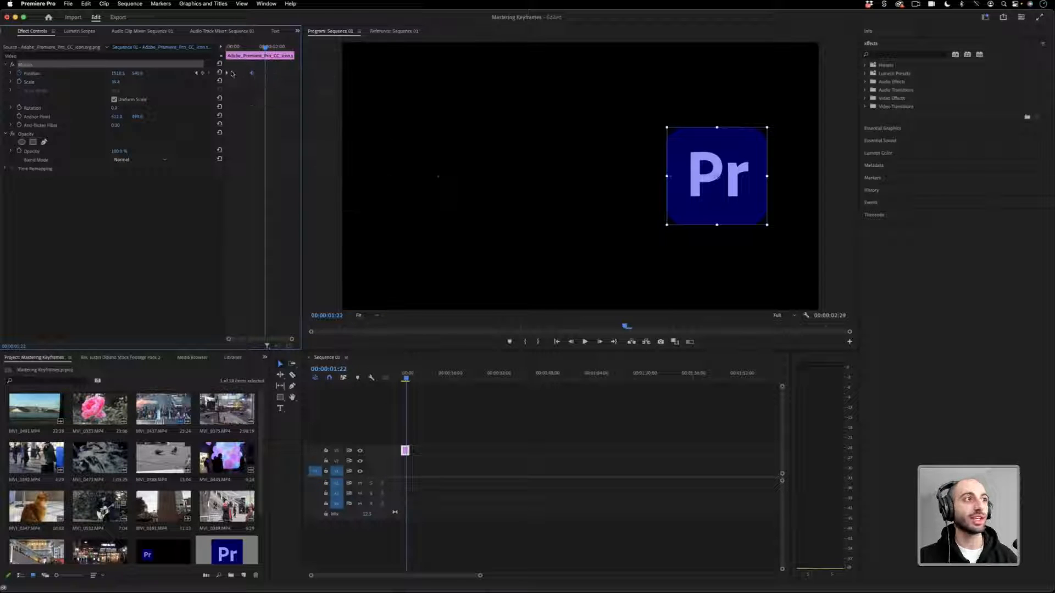
# Apply Ease In temporal interpolation to the first Position keyframe and Ease Out to the second.
pyautogui.rightClick(231, 73)
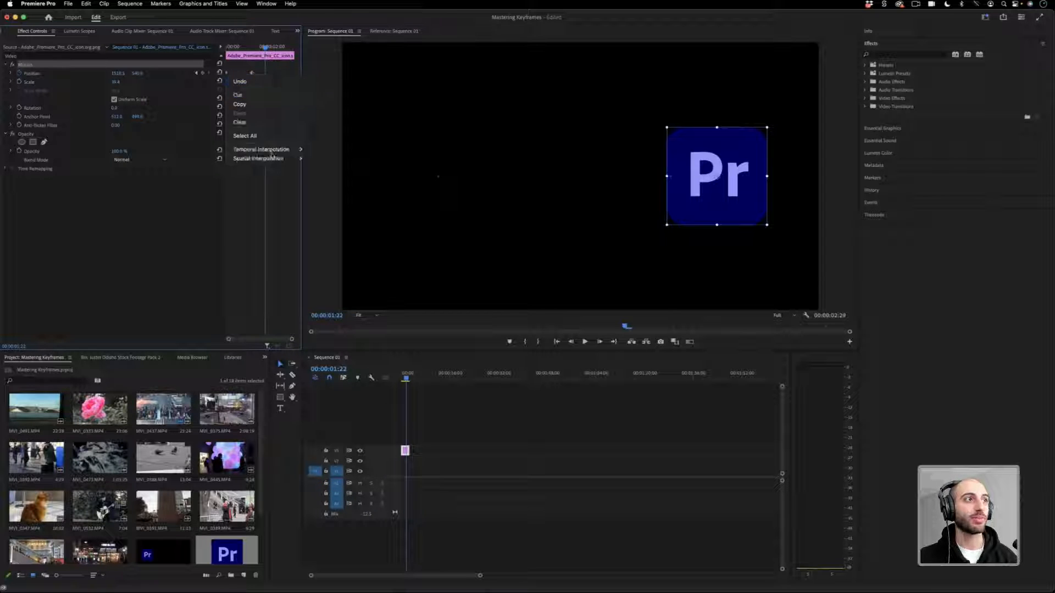
pyautogui.click(330, 200)
pyautogui.rightClick(256, 73)
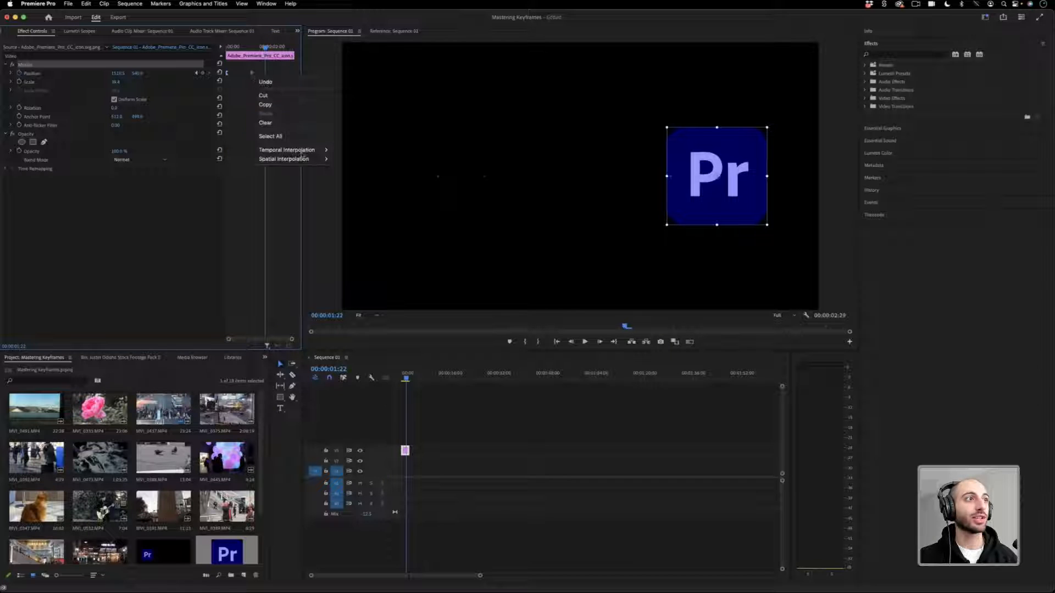
pyautogui.click(353, 209)
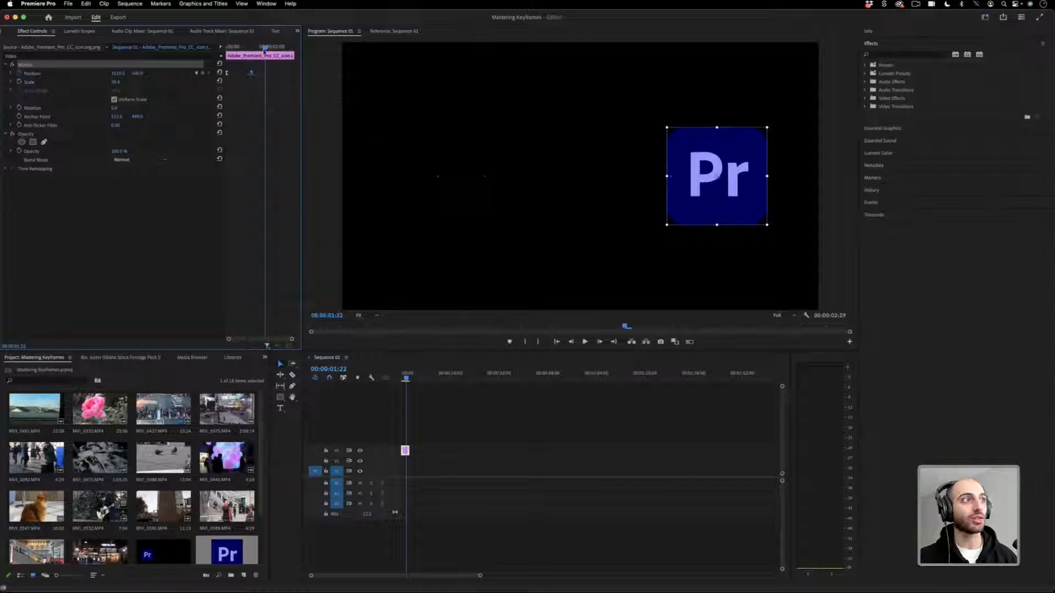
# Add Ease Out to the first Position keyframe and Ease In to the second, and preview the eased icon movement.
pyautogui.rightClick(228, 73)
pyautogui.moveTo(261, 149)
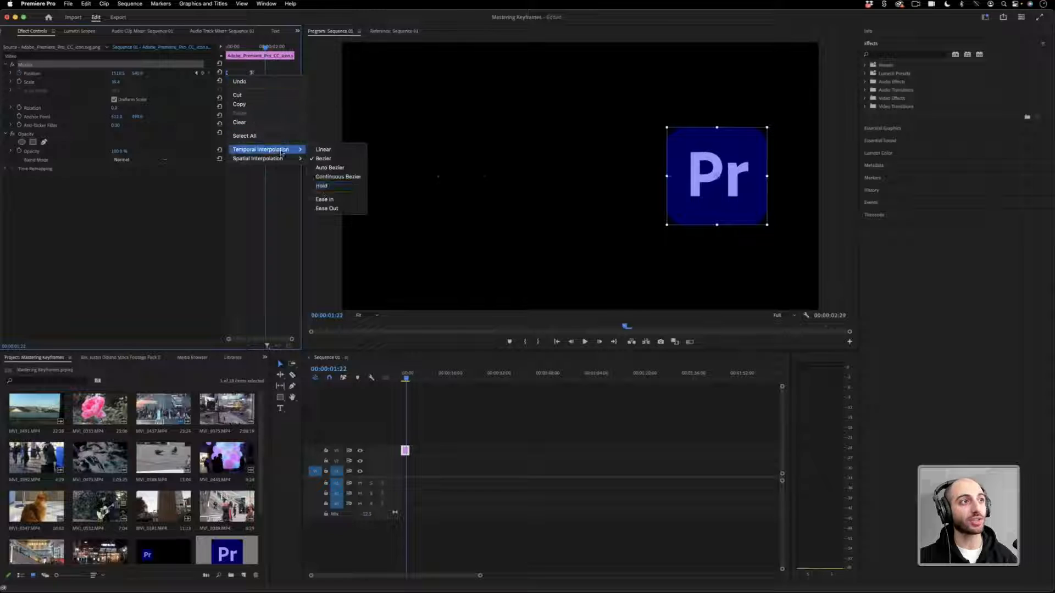
pyautogui.click(252, 72)
pyautogui.rightClick(253, 73)
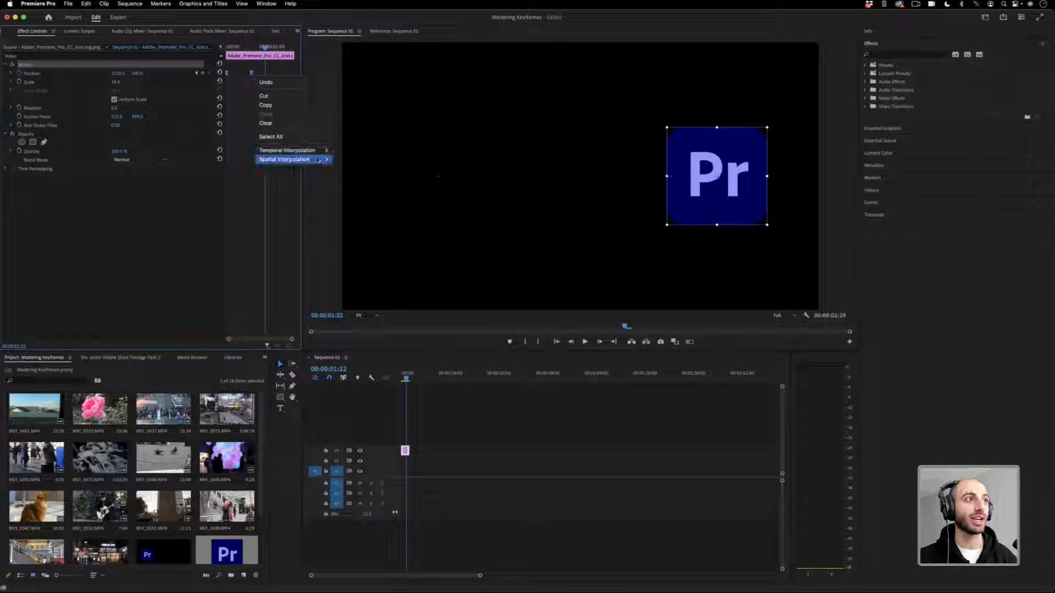
pyautogui.click(356, 200)
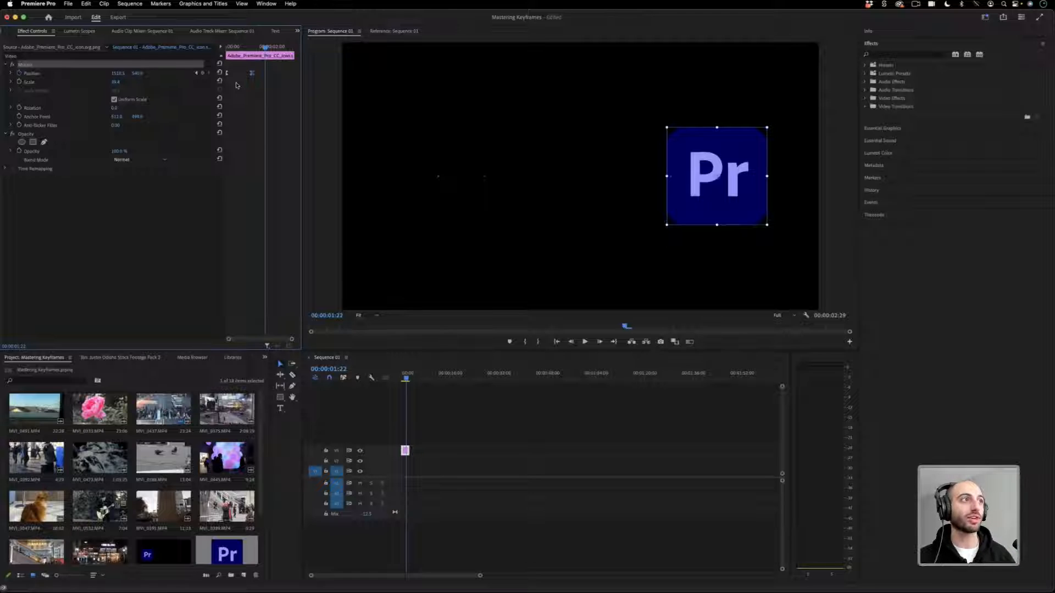
pyautogui.press('space')
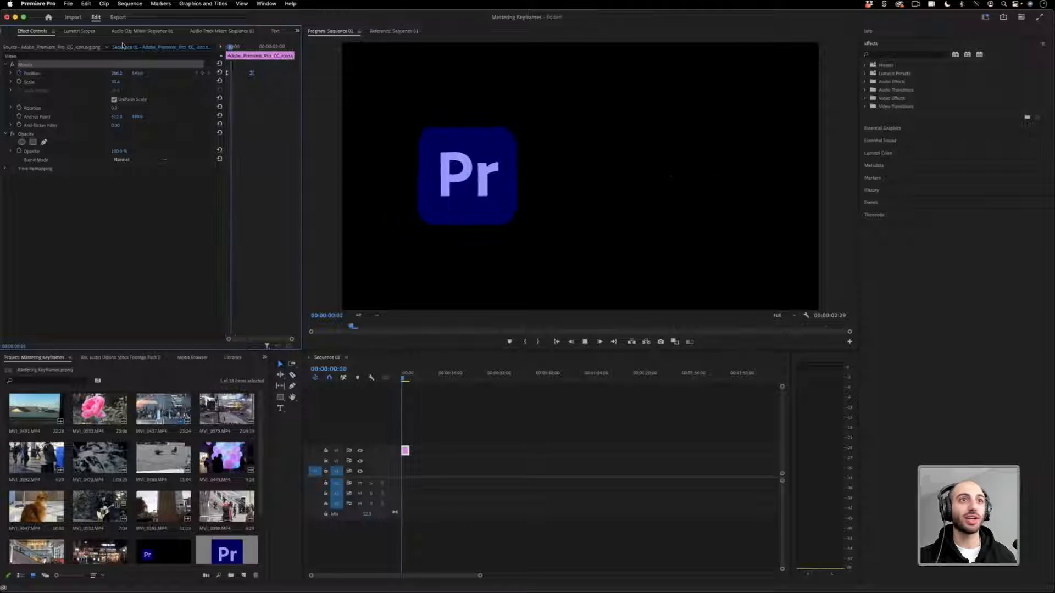
pyautogui.press('space')
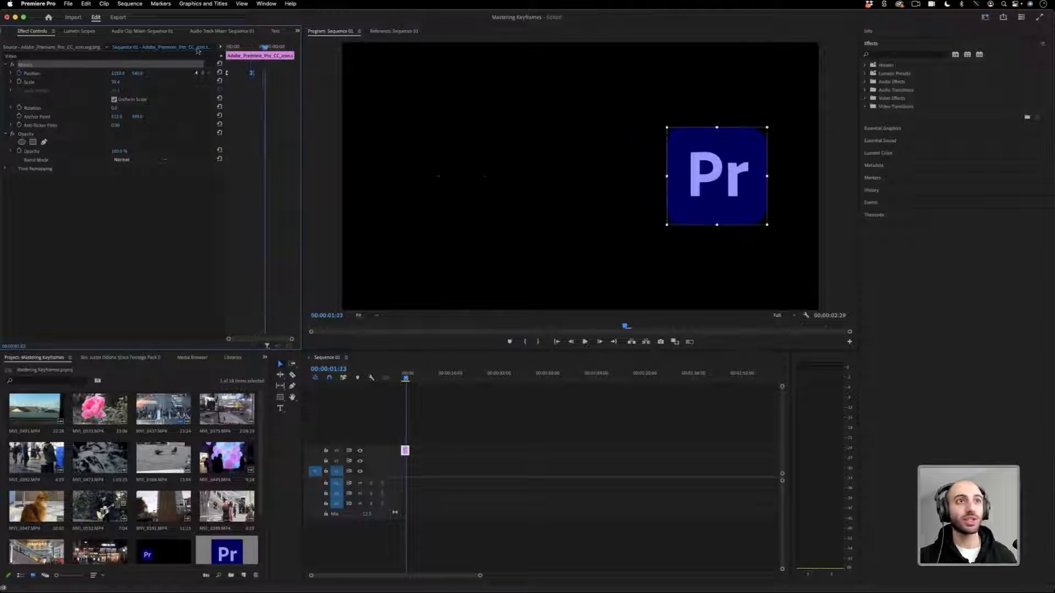
pyautogui.press('Home')
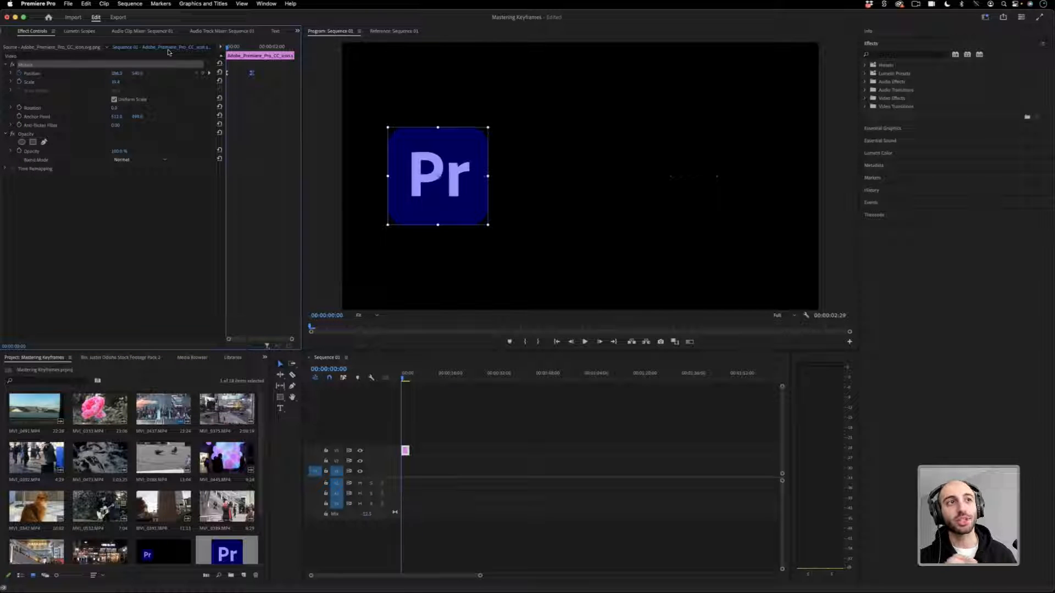
pyautogui.press('space')
pyautogui.press('space')
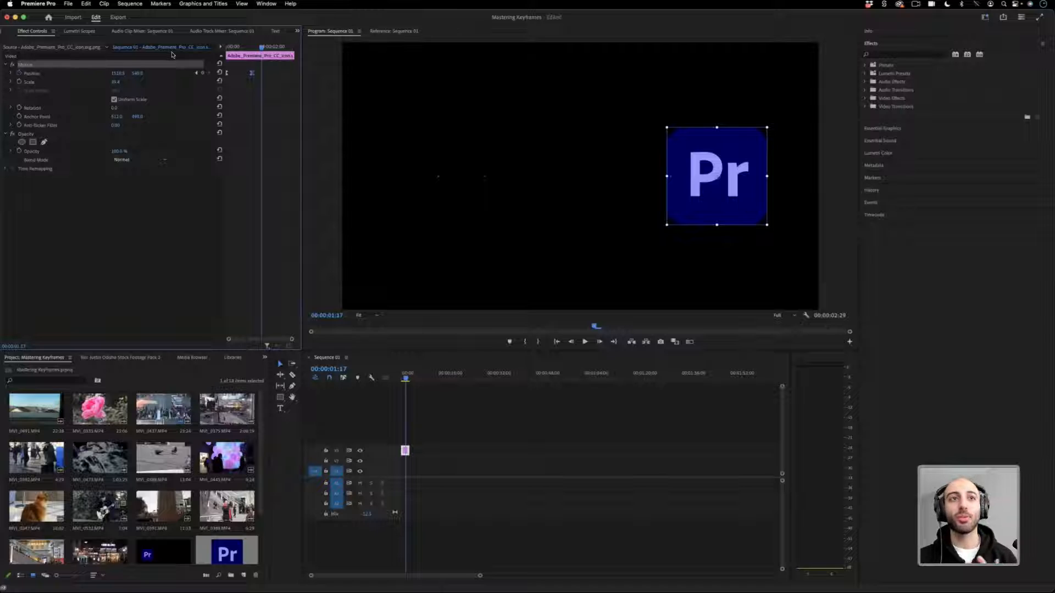
# Reveal the Position velocity graph and enlarge the keyframe area around its two keyframes.
pyautogui.click(11, 74)
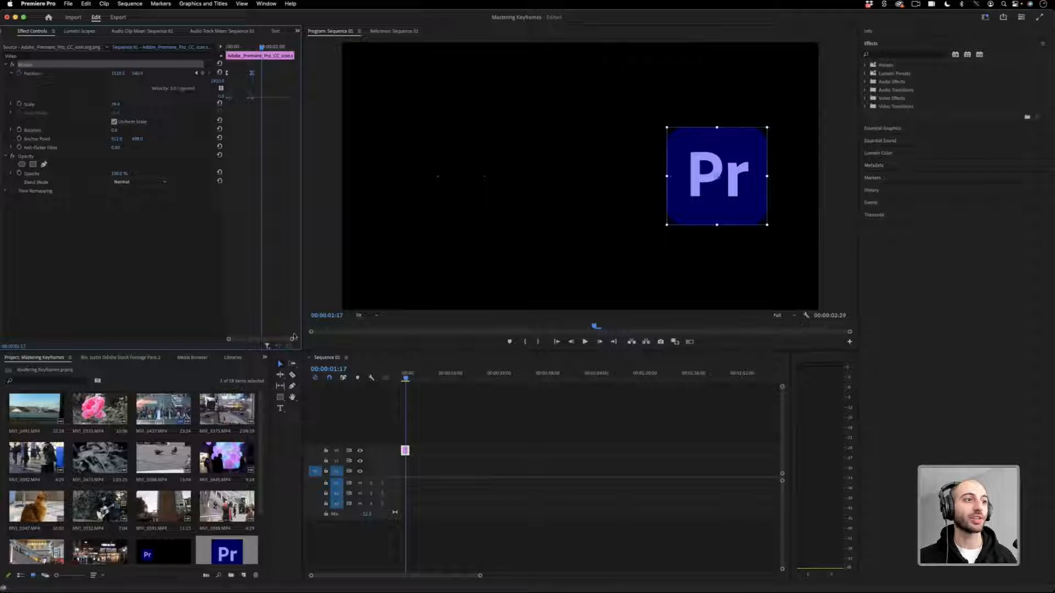
pyautogui.moveTo(291, 339); pyautogui.dragTo(245, 343)
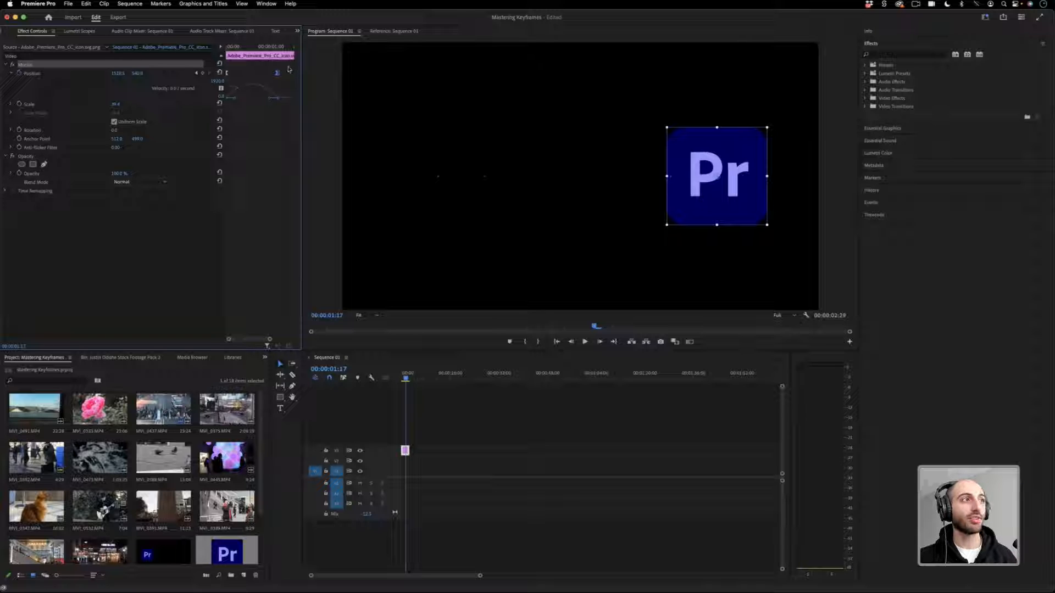
pyautogui.rightClick(228, 78)
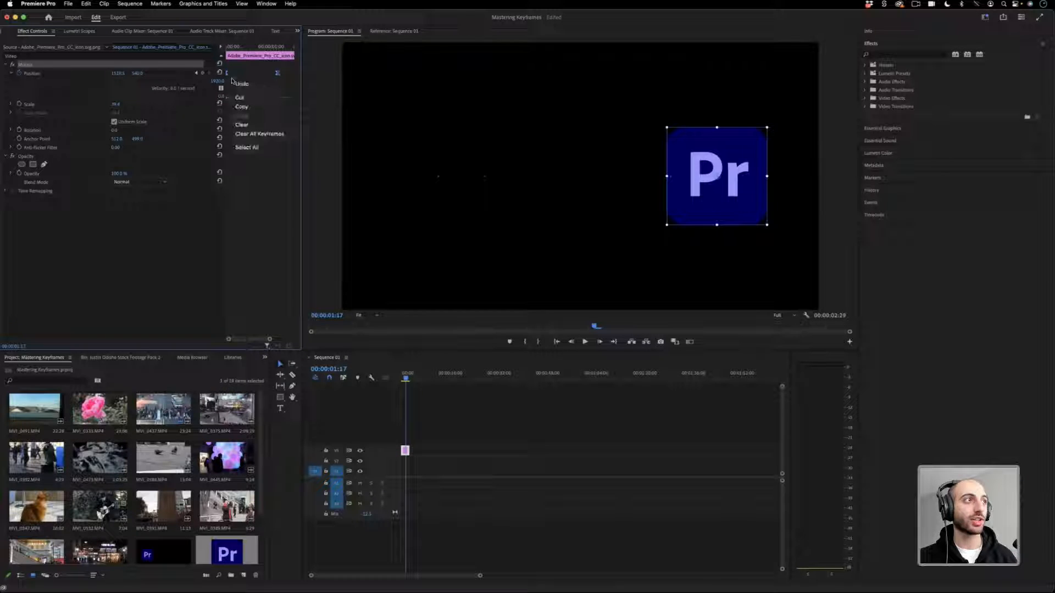
pyautogui.click(256, 134)
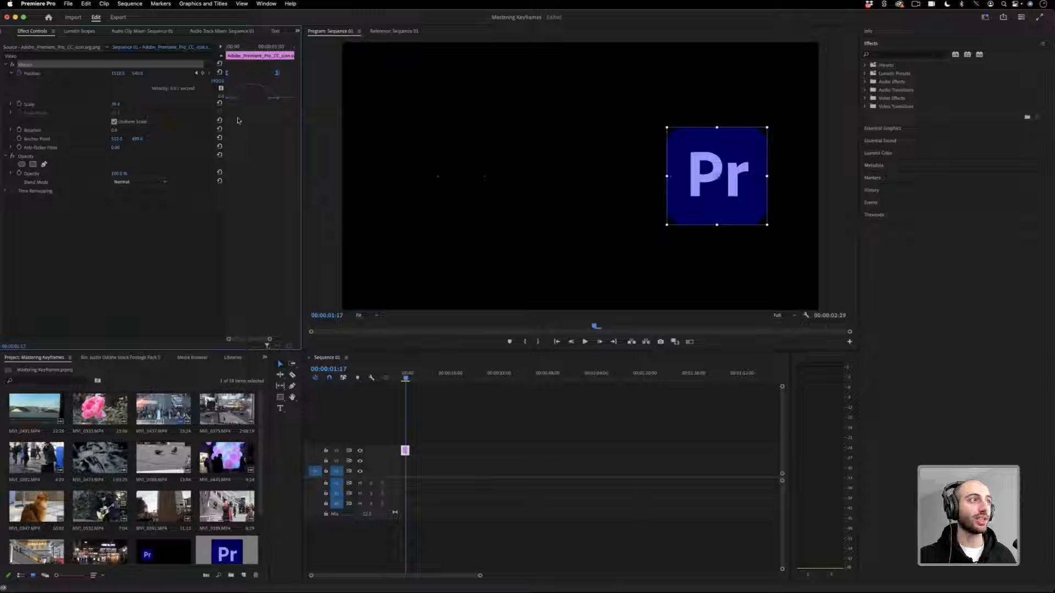
pyautogui.moveTo(225, 117)
pyautogui.mouseDown()
pyautogui.moveTo(209, 117)
pyautogui.moveTo(238, 118)
pyautogui.moveTo(224, 117)
pyautogui.mouseUp()
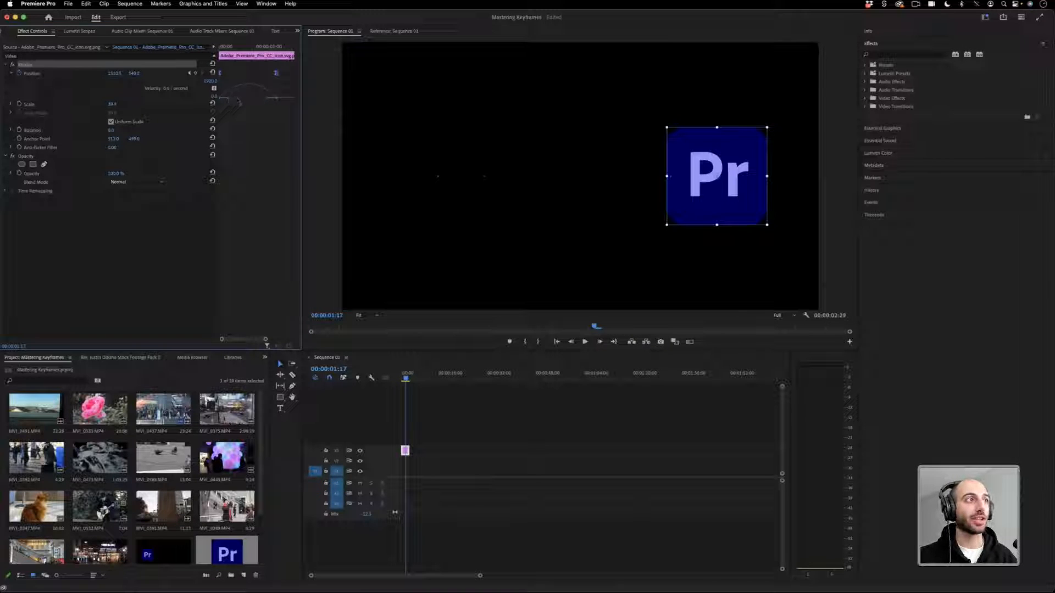
# Extend both velocity handles of the Position curve toward each other to form a steep peak midway through the move.
pyautogui.moveTo(239, 103); pyautogui.dragTo(240, 101)
pyautogui.click(269, 100)
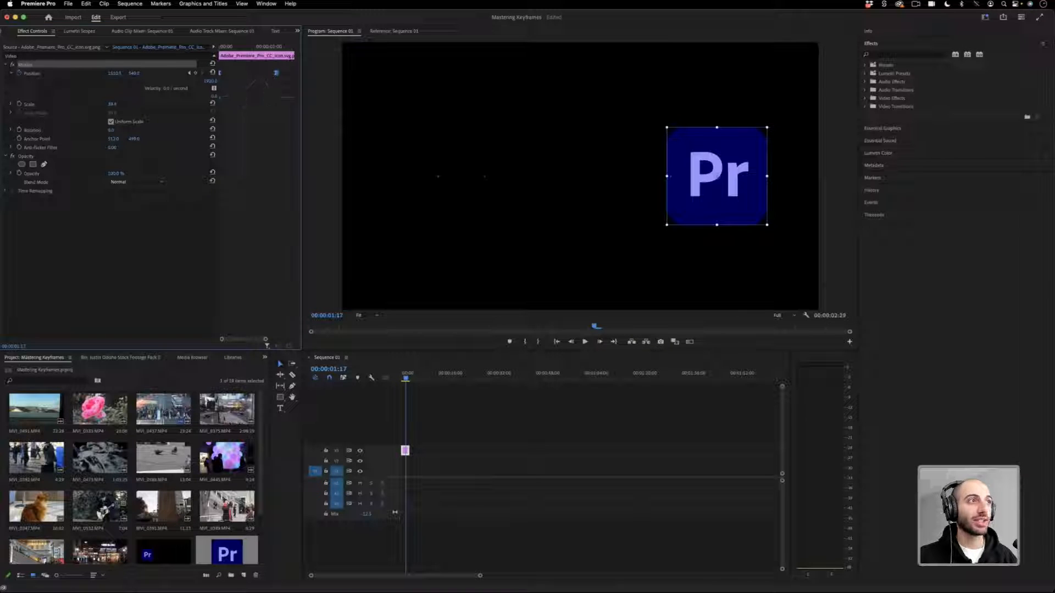
pyautogui.click(38, 73)
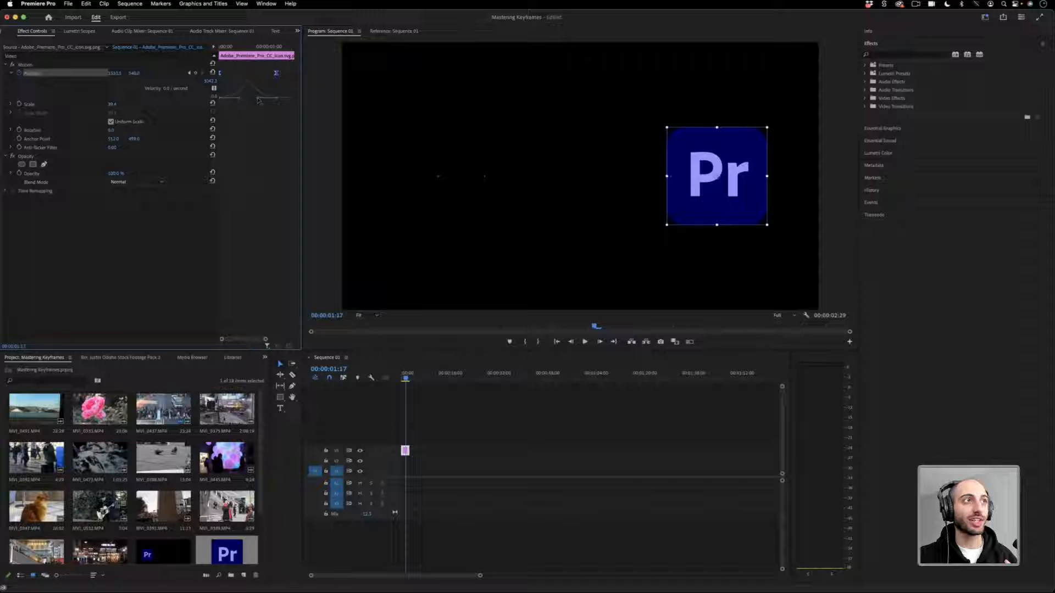
pyautogui.moveTo(258, 99); pyautogui.dragTo(234, 97)
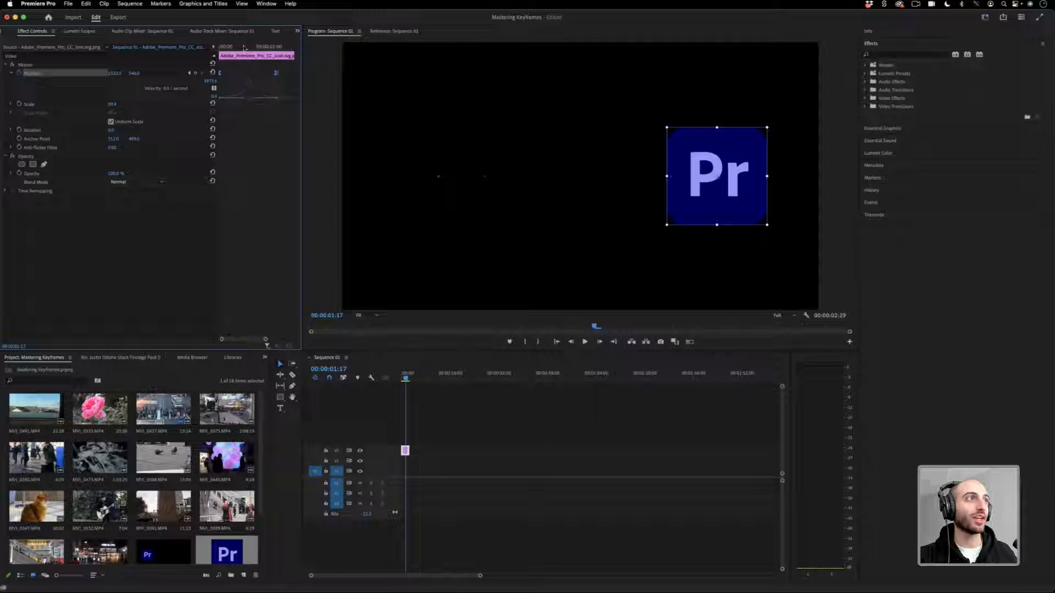
# Preview the icon's curved movement from the start, and try Linear temporal interpolation on the Position keyframes for comparison.
pyautogui.press('Home')
pyautogui.press('space')
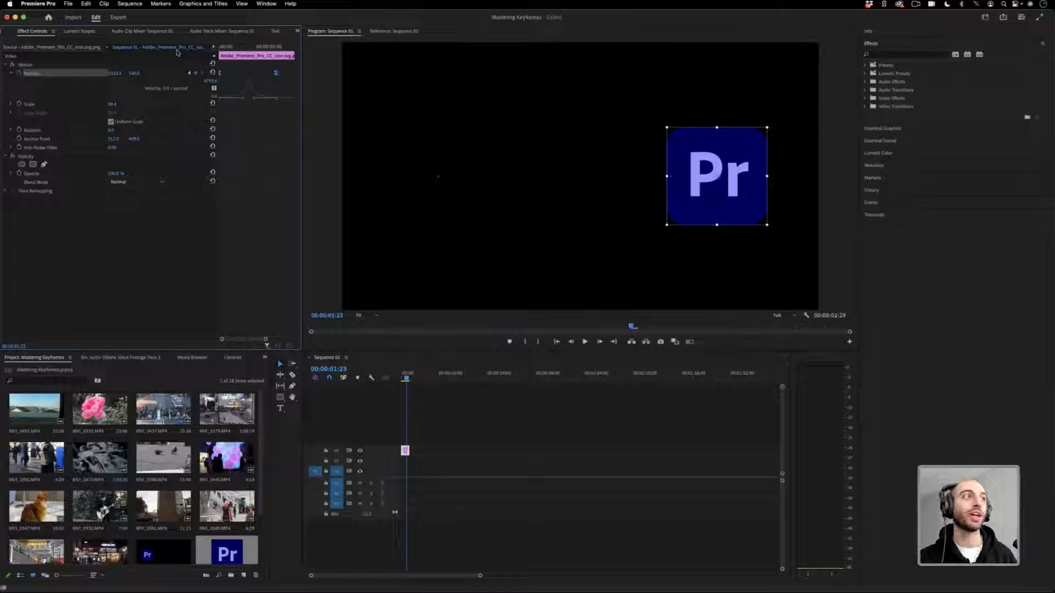
pyautogui.rightClick(220, 73)
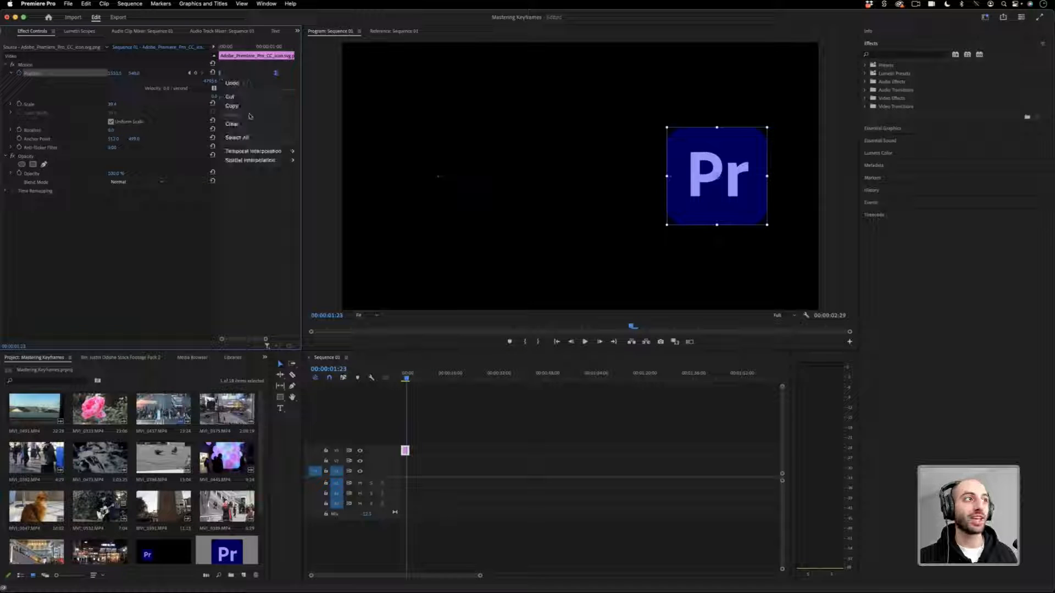
pyautogui.moveTo(258, 151)
pyautogui.click(310, 151)
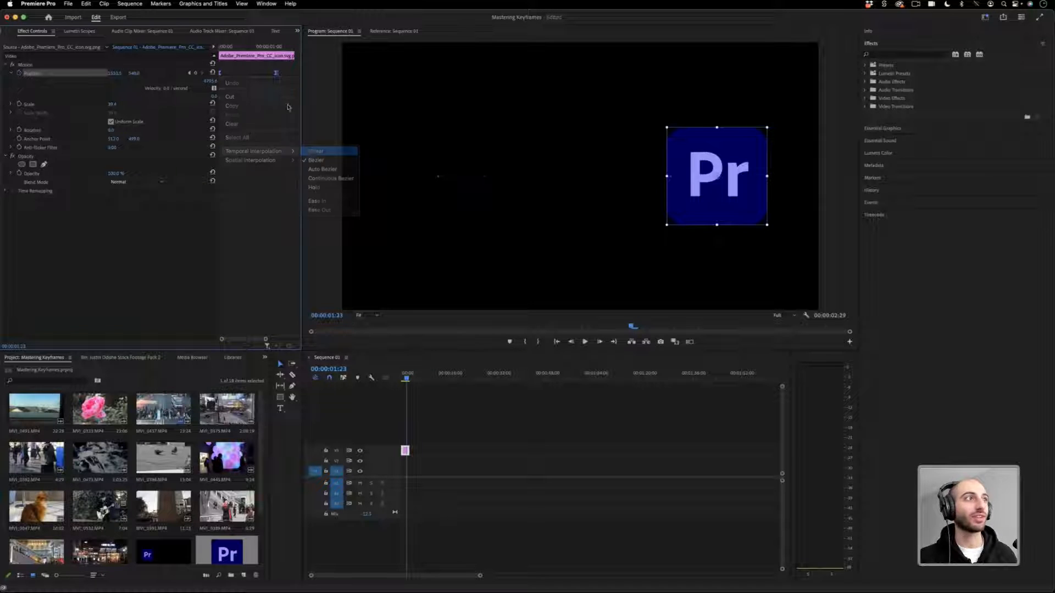
pyautogui.press('Home')
pyautogui.press('space')
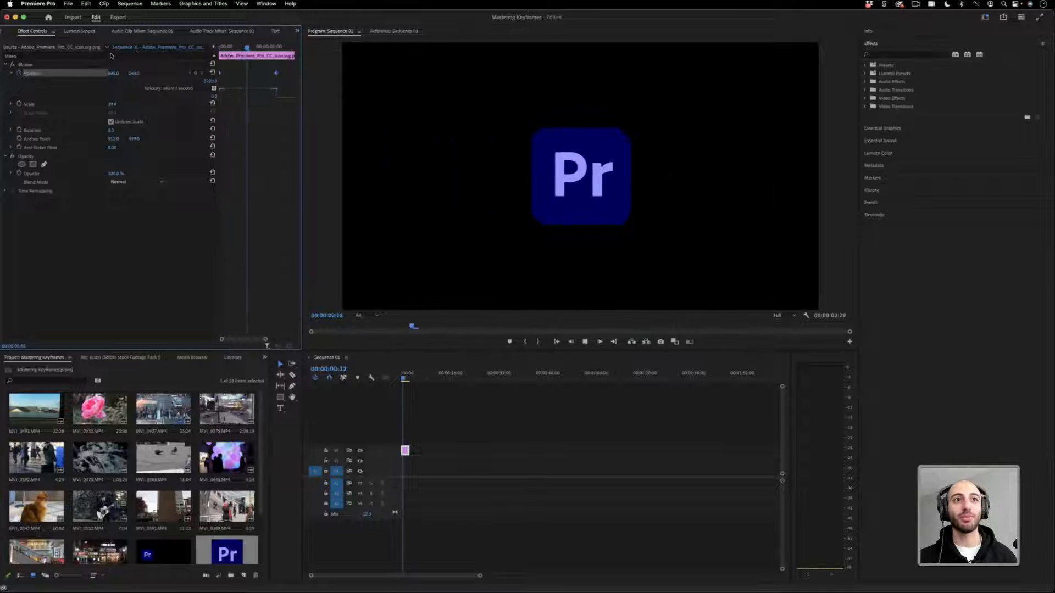
pyautogui.press('space')
# Undo the Linear interpolation and replay the icon movement with its velocity curve from the start.
pyautogui.press('super+z')
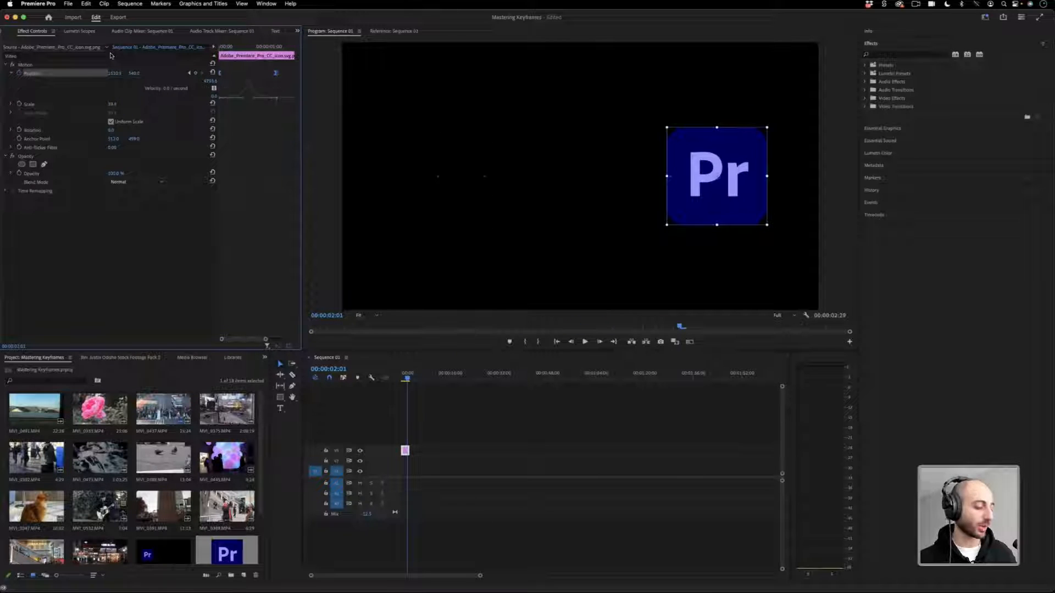
pyautogui.press('Home')
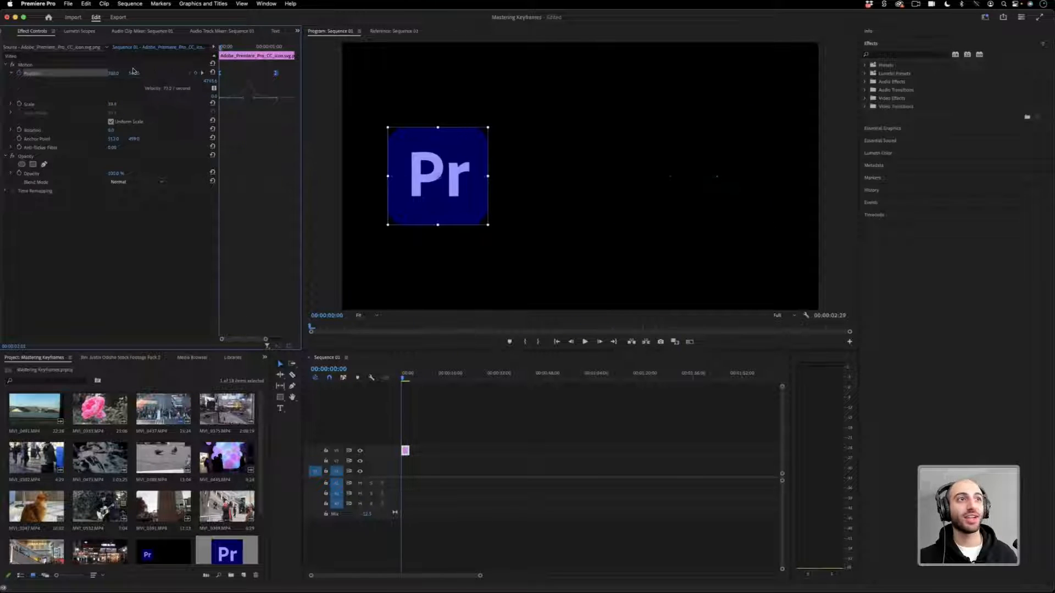
pyautogui.press('space')
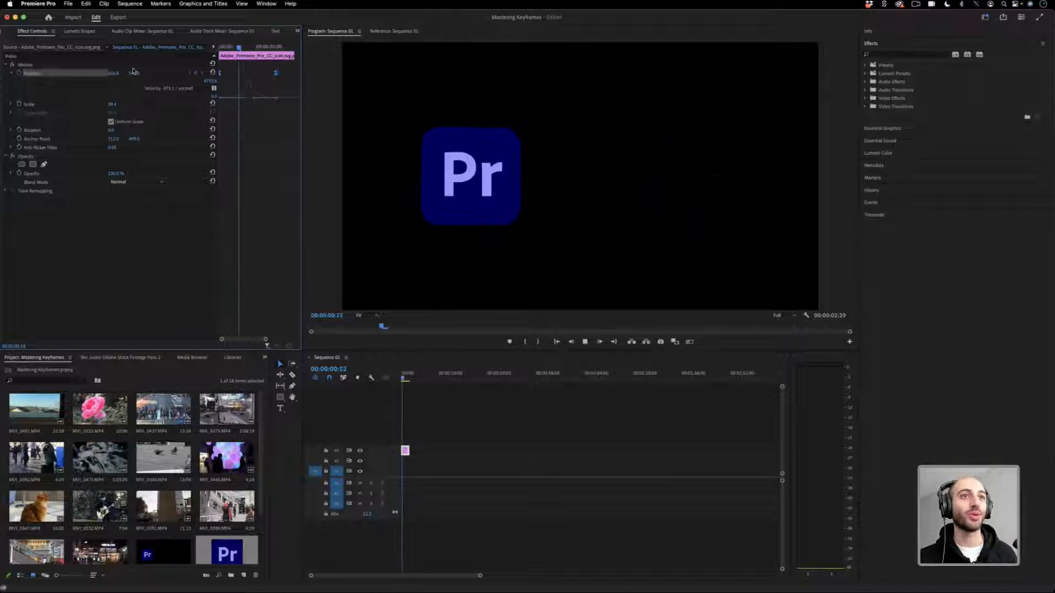
pyautogui.press('space')
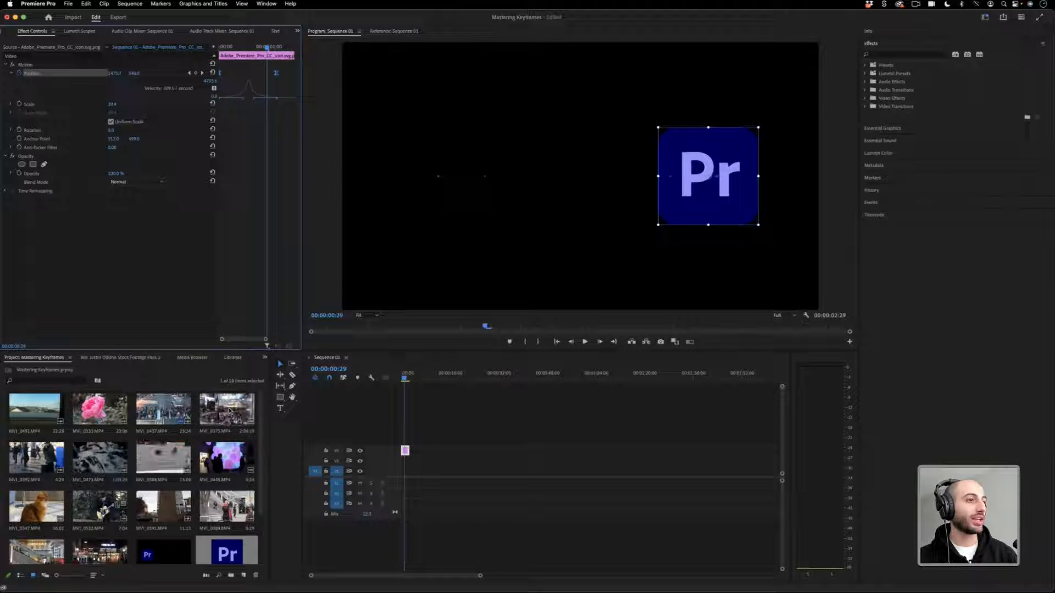
# Overwrite the icon clip with MVI_0375.MP4 at the start of the sequence and delete the audio portion of the new clip.
pyautogui.moveTo(219, 413); pyautogui.dragTo(409, 451)
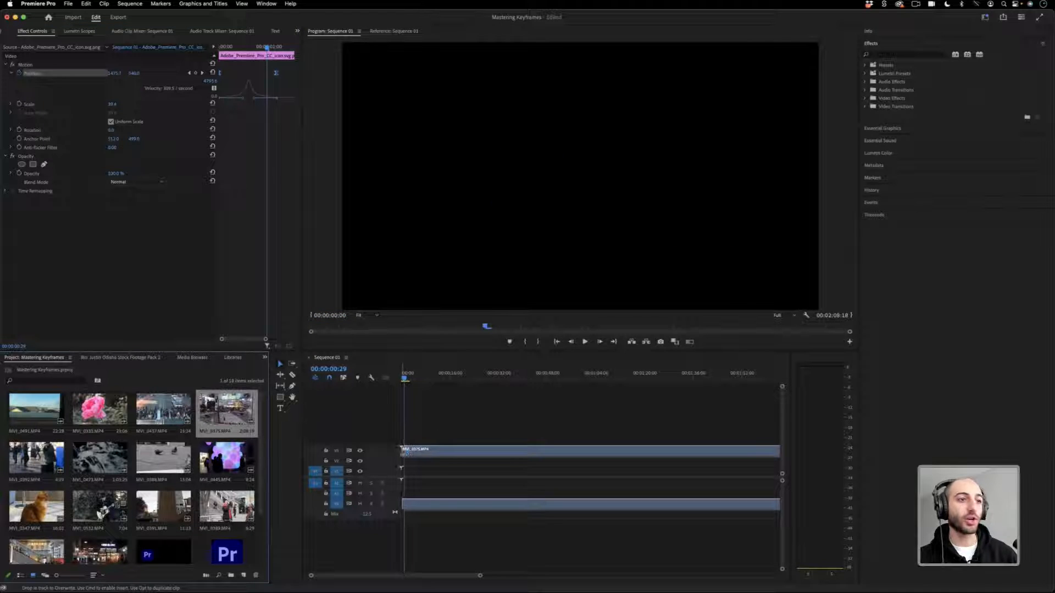
pyautogui.click(423, 452)
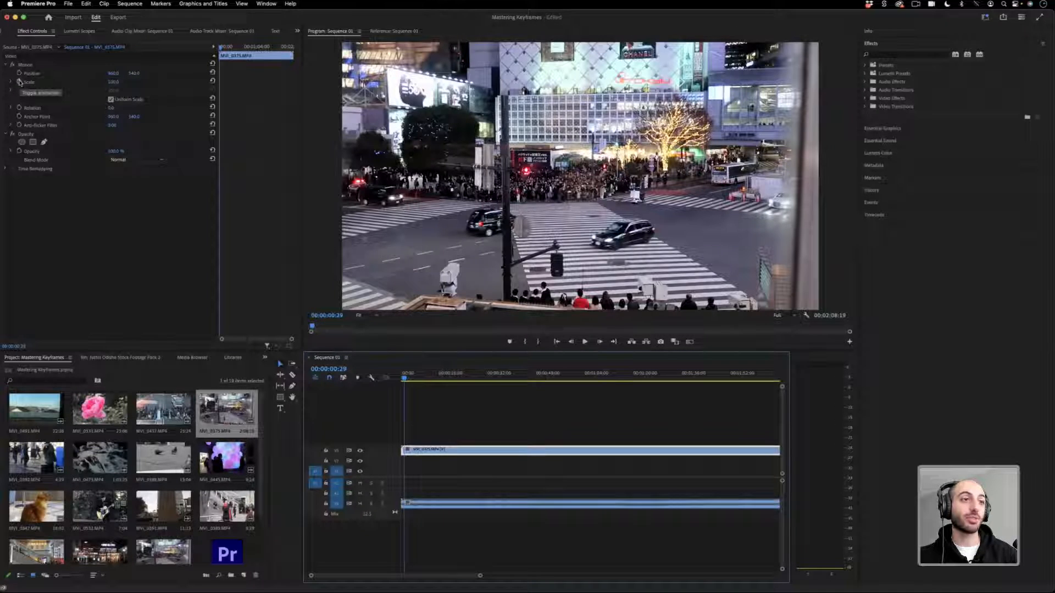
pyautogui.moveTo(416, 375)
pyautogui.mouseDown()
pyautogui.moveTo(477, 374)
pyautogui.moveTo(402, 379)
pyautogui.mouseUp()
pyautogui.click(484, 504)
pyautogui.press('Delete')
pyautogui.click(439, 450)
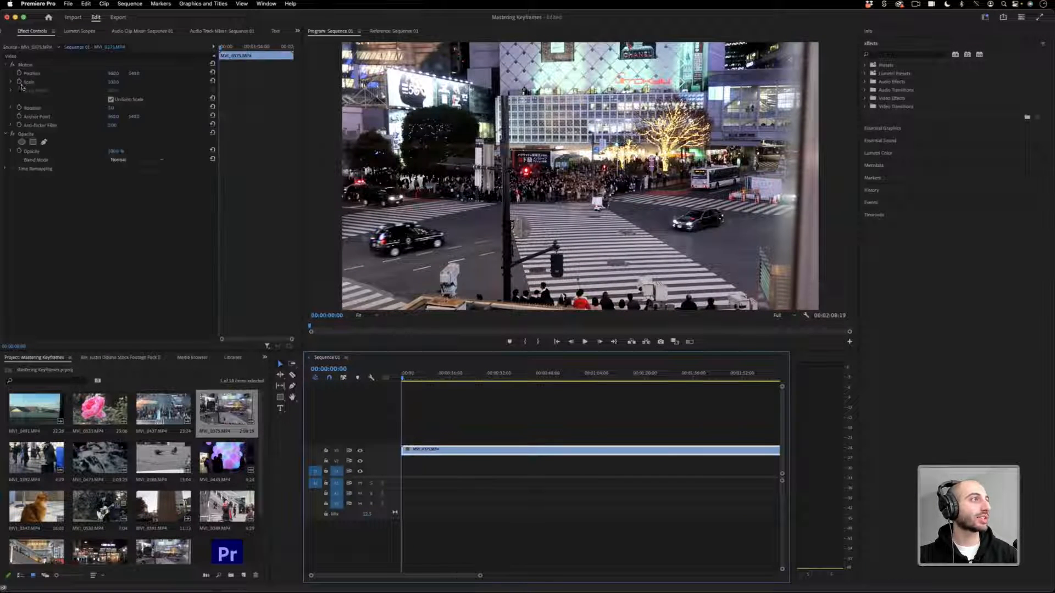
# Keyframe the street-crossing clip's Scale from 100 at the start to about 142 at 00:00:16:10, and preview the zoom.
pyautogui.click(20, 82)
pyautogui.click(225, 48)
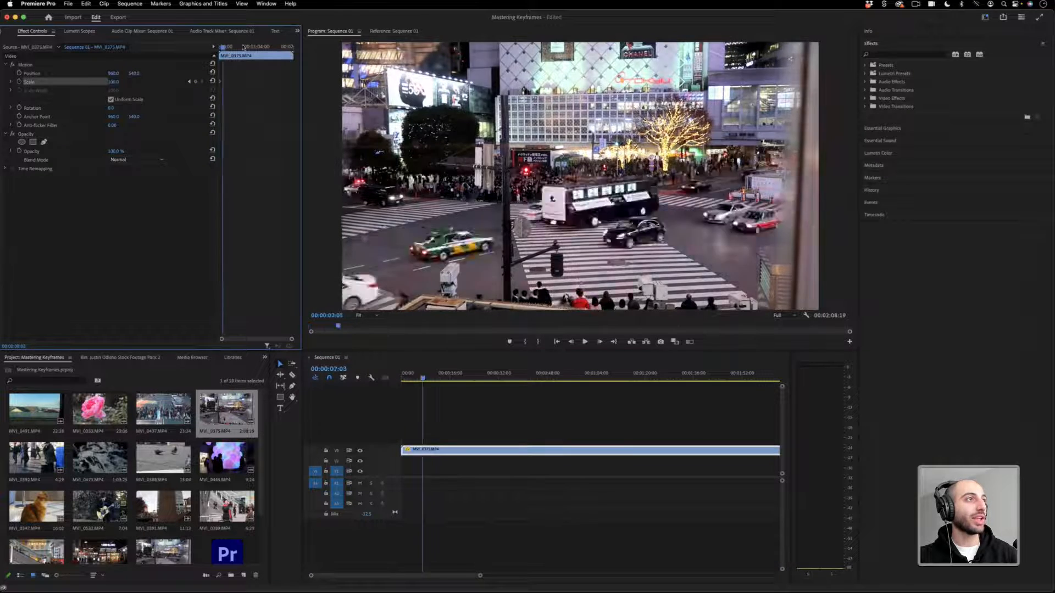
pyautogui.moveTo(243, 47); pyautogui.dragTo(228, 48)
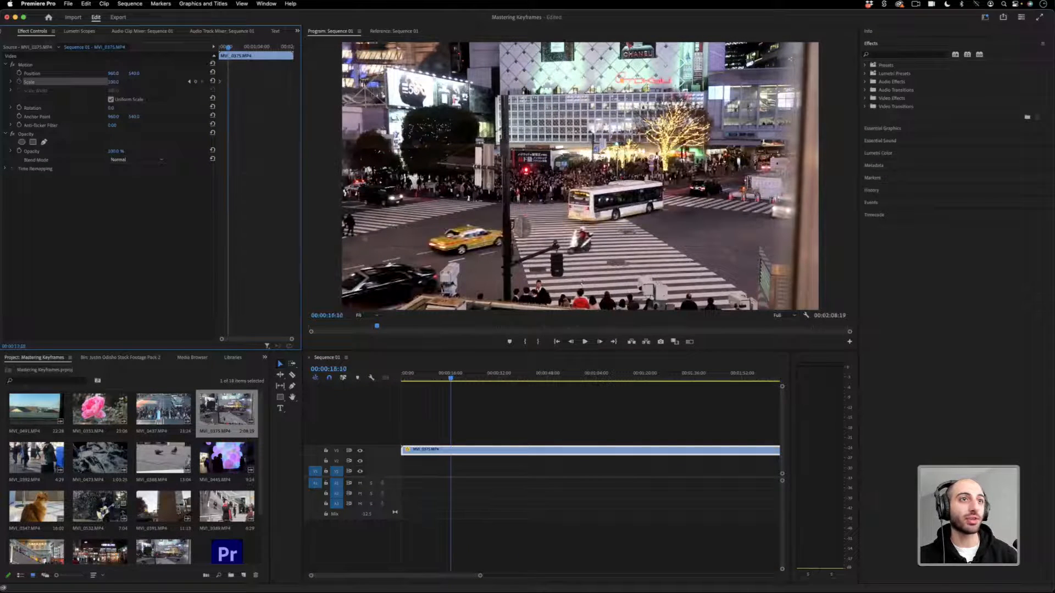
pyautogui.moveTo(113, 82); pyautogui.dragTo(135, 82)
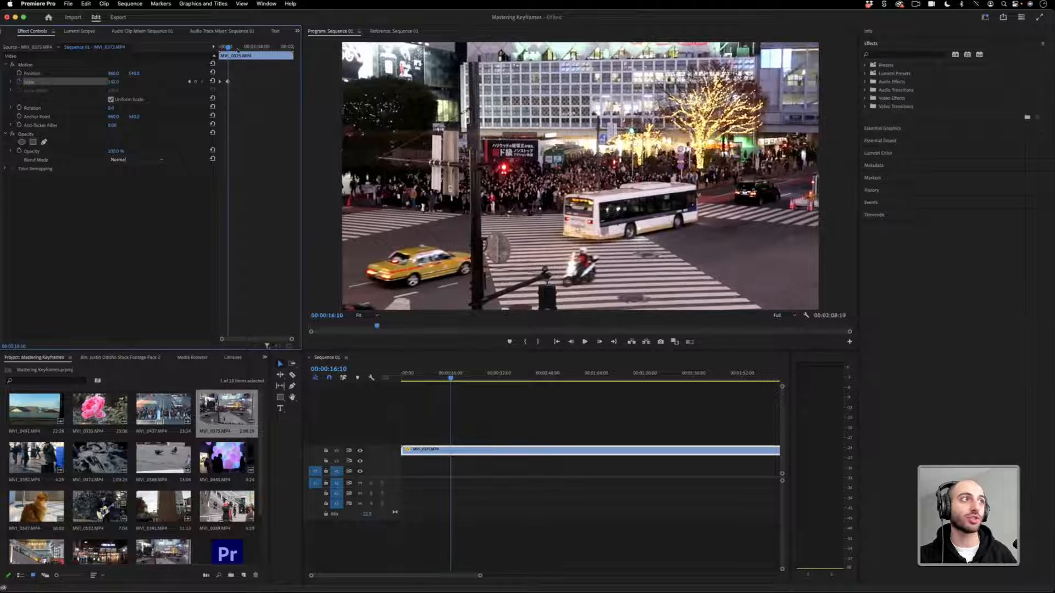
pyautogui.press('Home')
pyautogui.press('space')
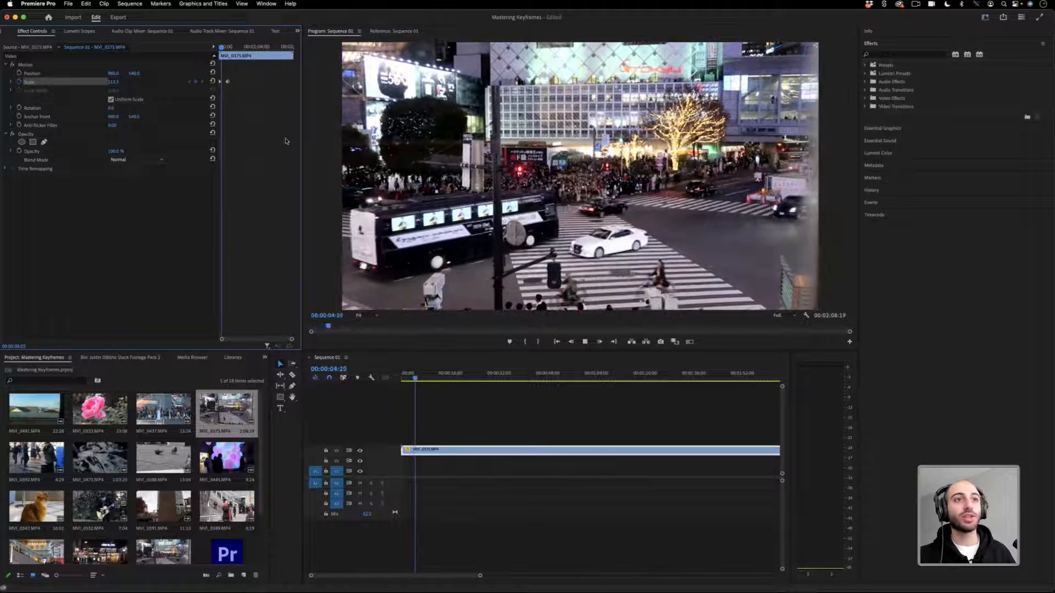
pyautogui.press('space')
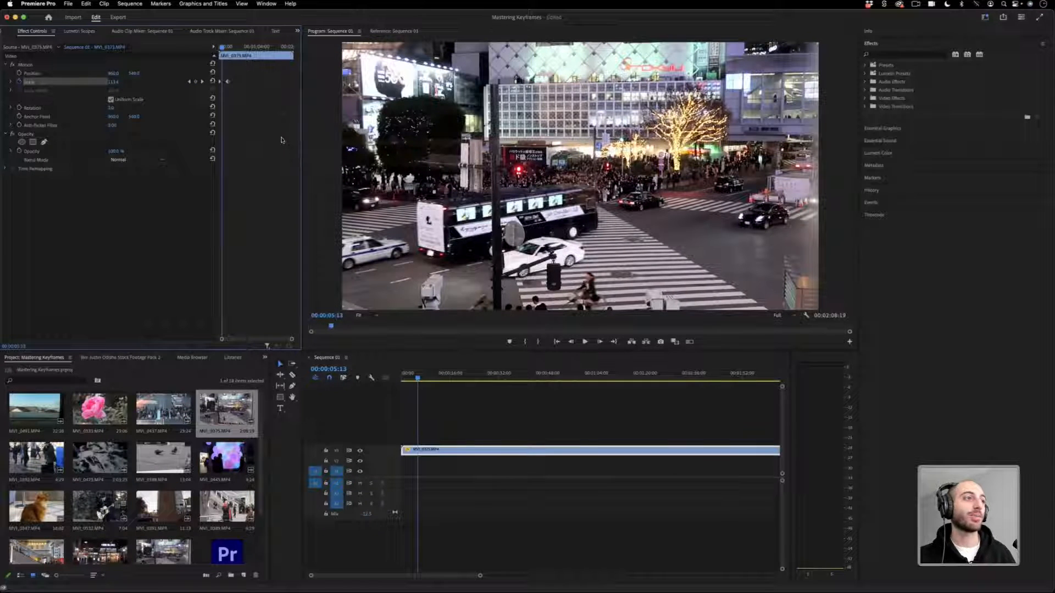
# Try Bezier interpolation on the second Scale keyframe.
pyautogui.moveTo(291, 339); pyautogui.dragTo(273, 339)
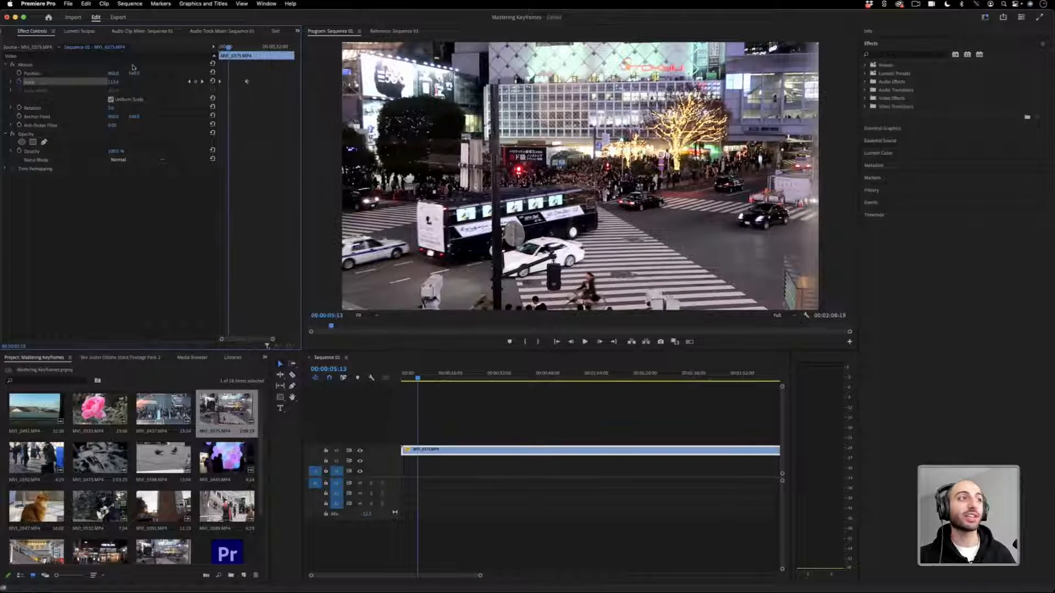
pyautogui.rightClick(247, 82)
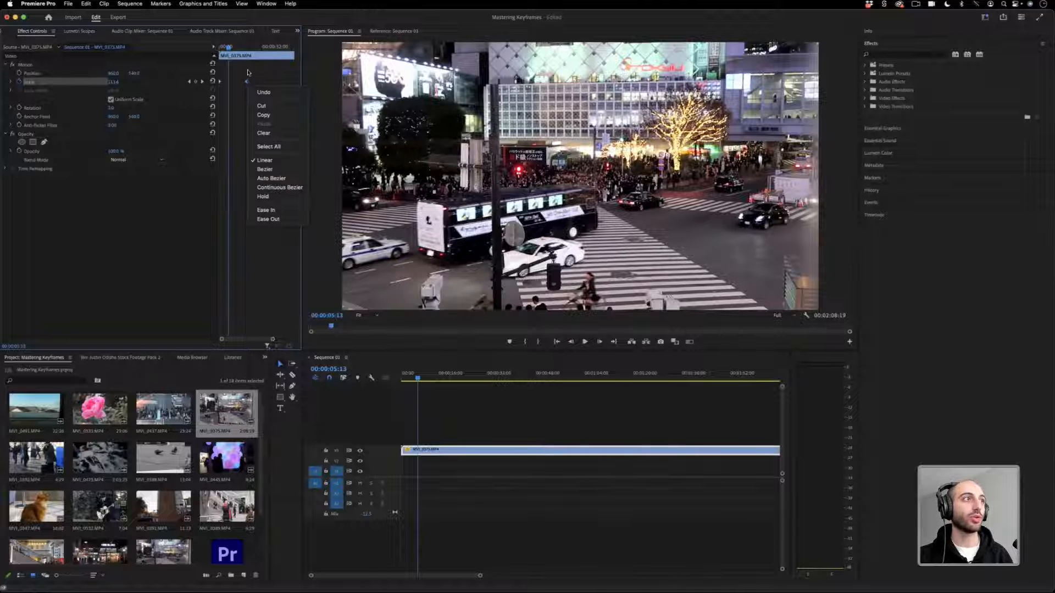
pyautogui.click(279, 170)
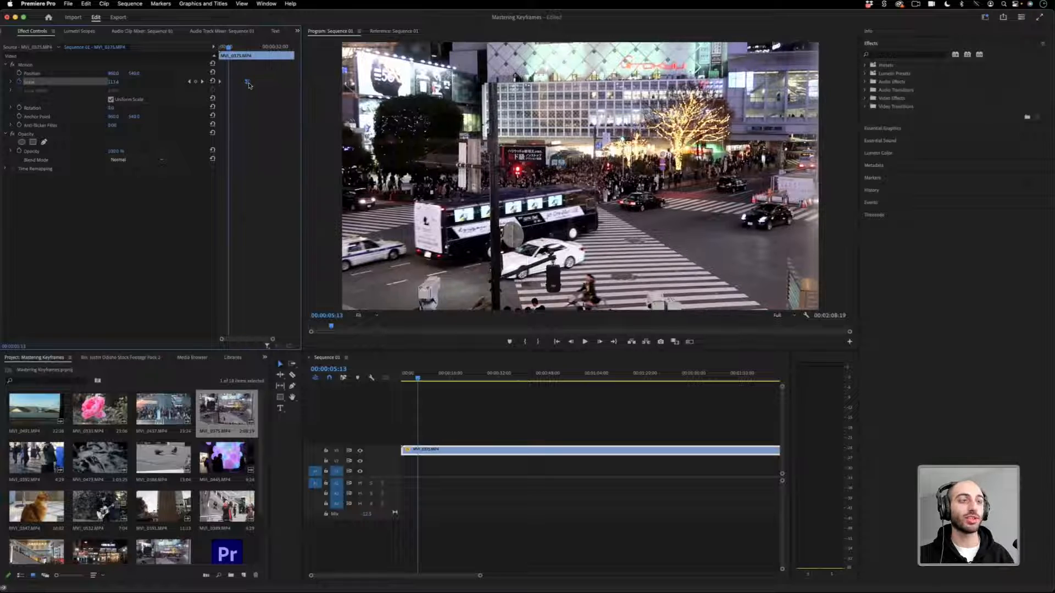
# Set both Scale keyframes to Hold interpolation.
pyautogui.rightClick(246, 82)
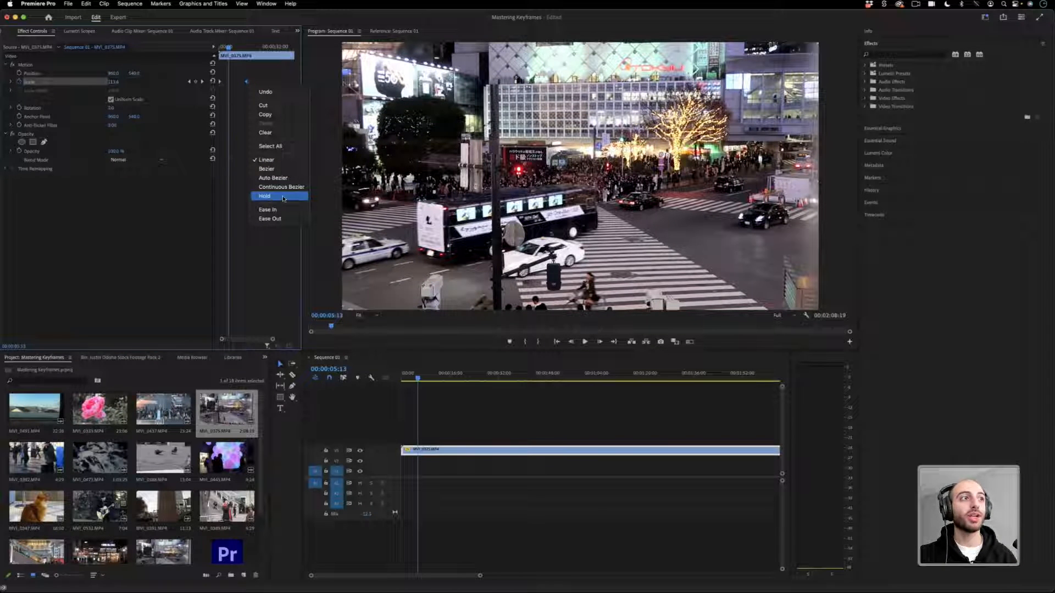
pyautogui.click(283, 199)
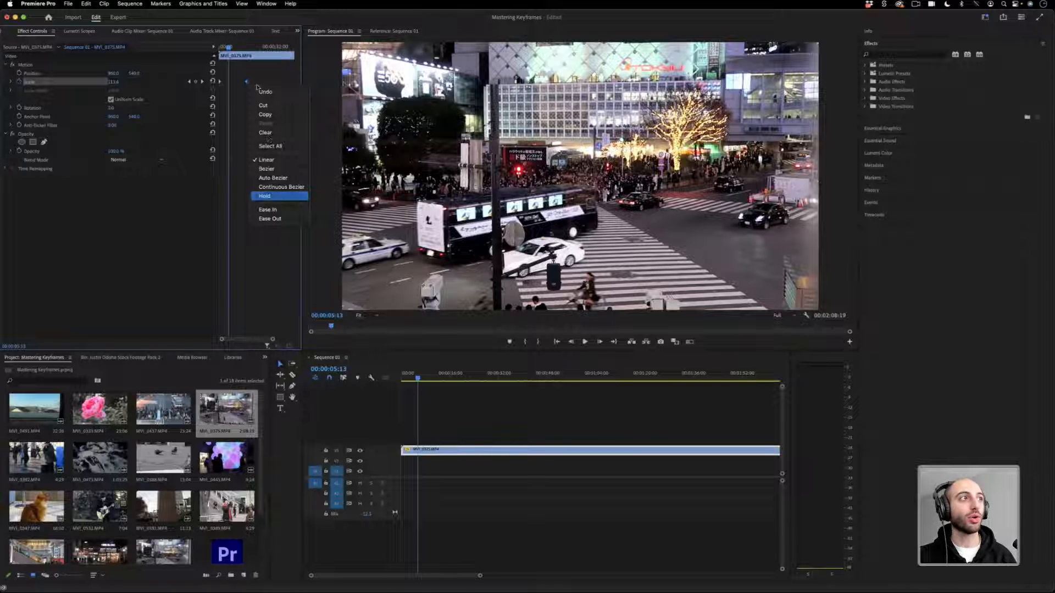
pyautogui.rightClick(220, 84)
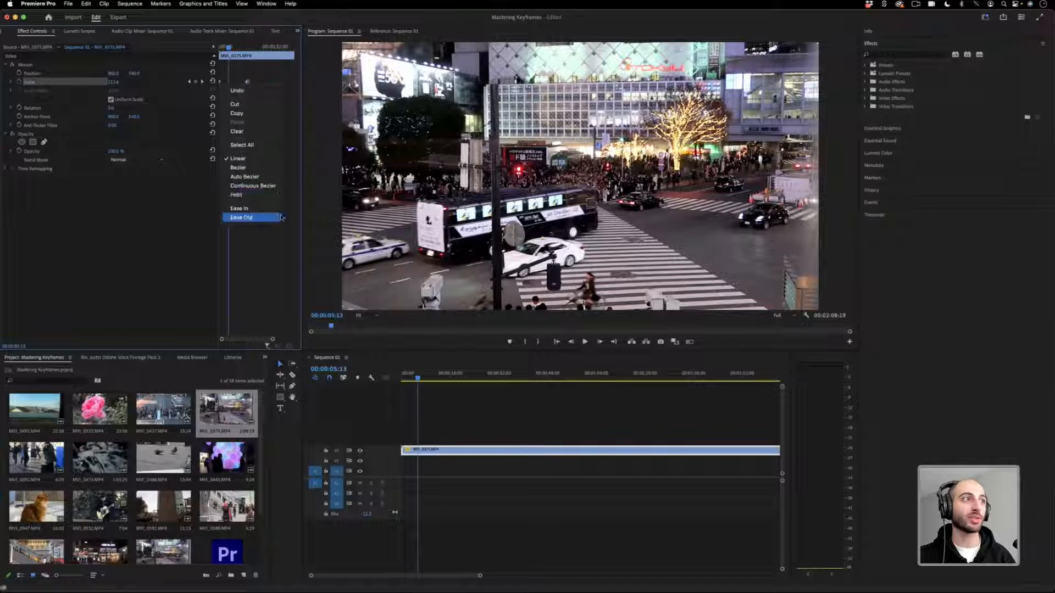
pyautogui.click(274, 195)
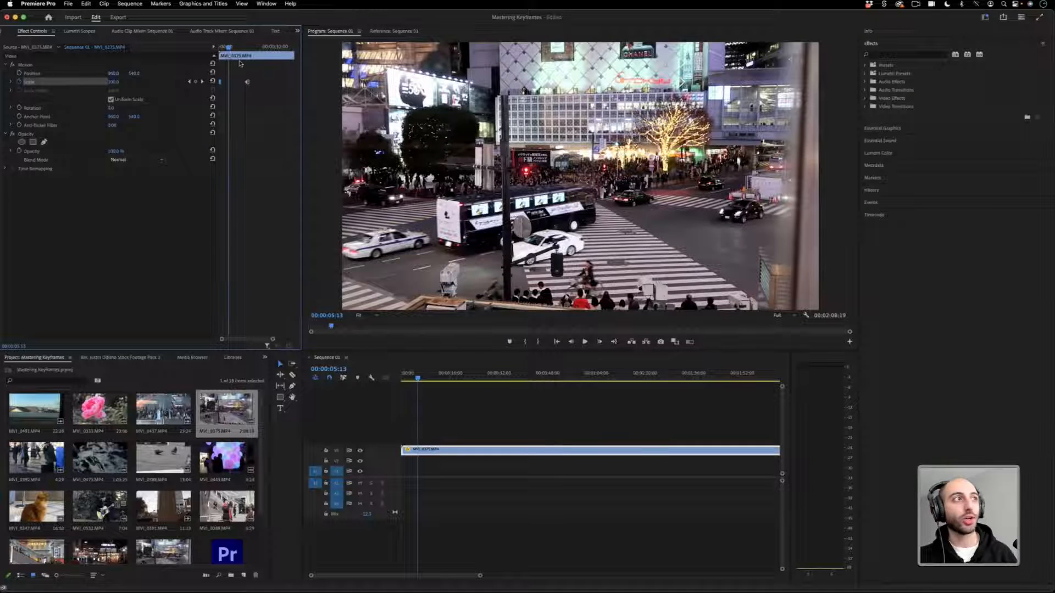
# Move the second Scale keyframe earlier and add a third keyframe at 00:00:09:13 with a Scale of about 199.
pyautogui.moveTo(229, 47); pyautogui.dragTo(209, 46)
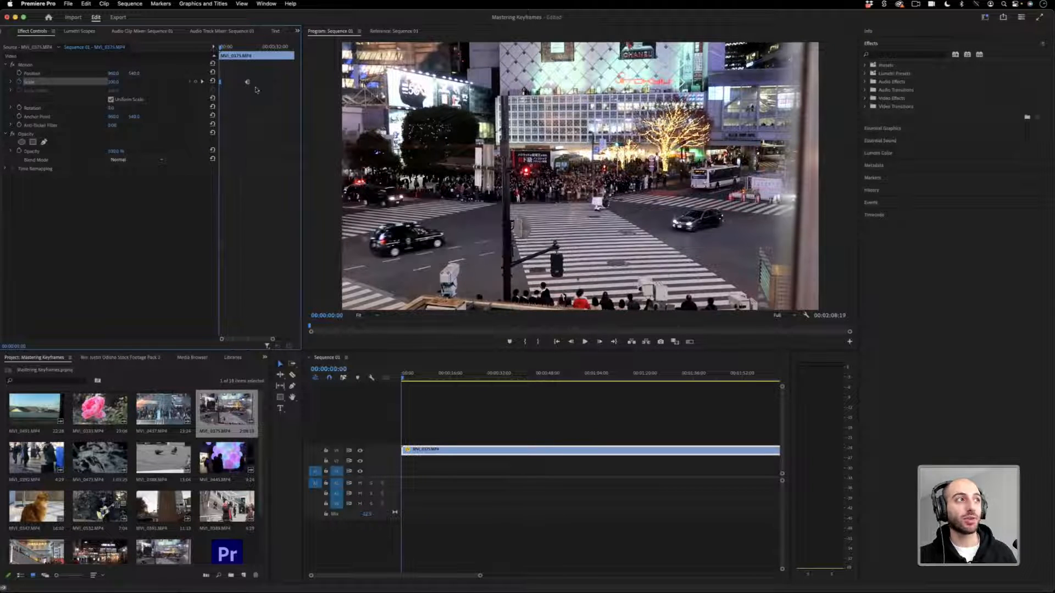
pyautogui.moveTo(247, 82); pyautogui.dragTo(226, 47)
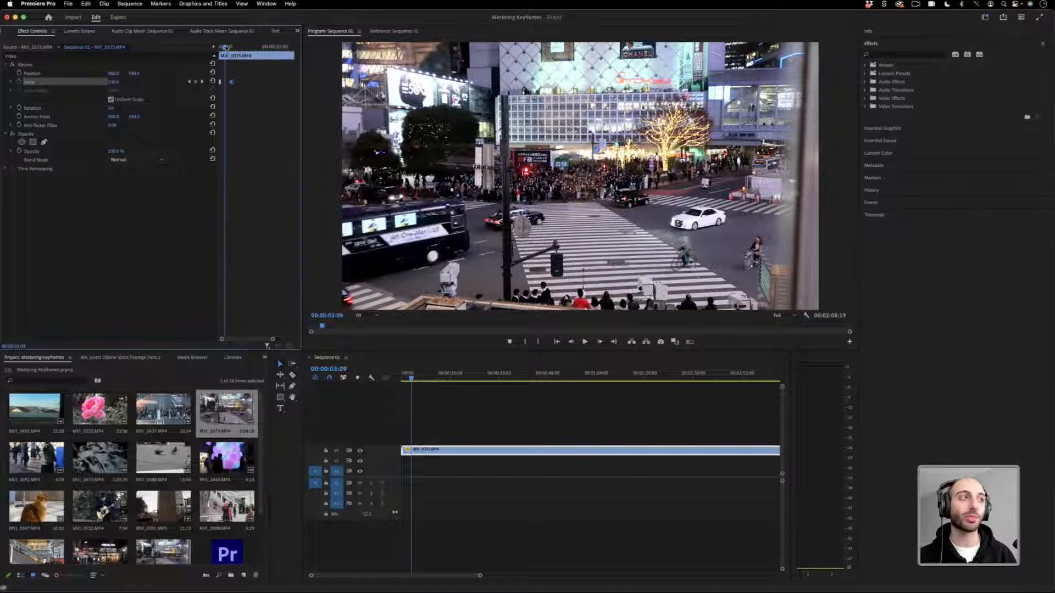
pyautogui.moveTo(227, 47); pyautogui.dragTo(236, 47)
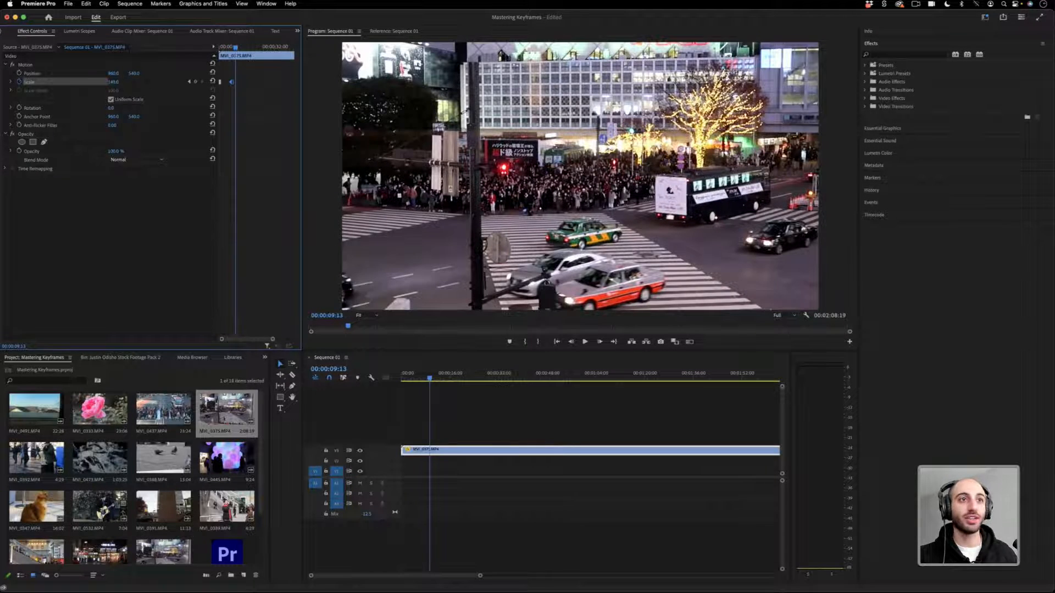
pyautogui.moveTo(112, 82); pyautogui.dragTo(140, 82)
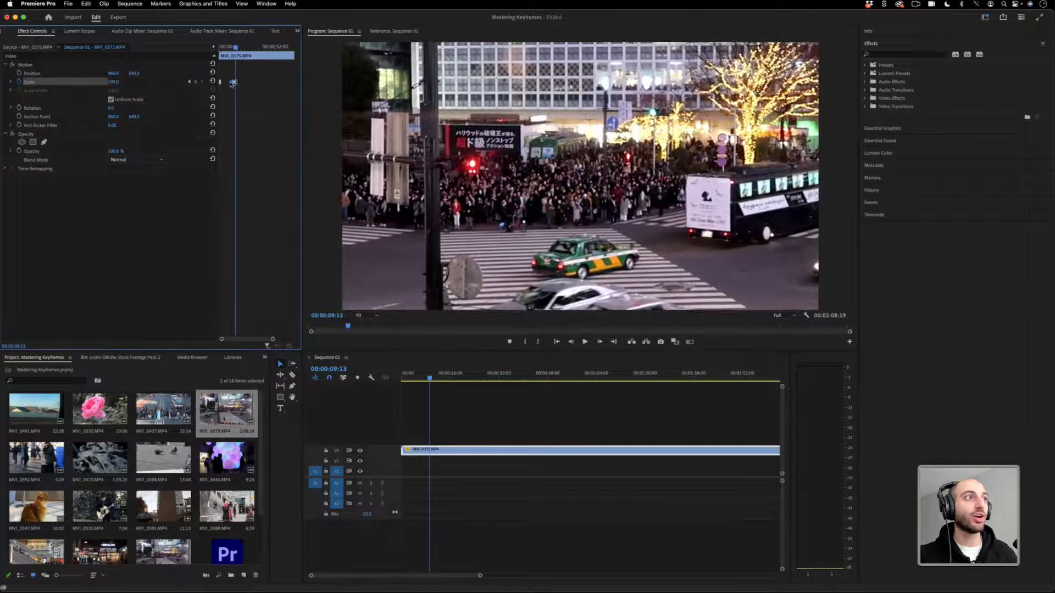
# Move the second and third Scale keyframes closer to the clip's start and play the stepped zoom.
pyautogui.moveTo(233, 82); pyautogui.dragTo(174, 48)
pyautogui.press('space')
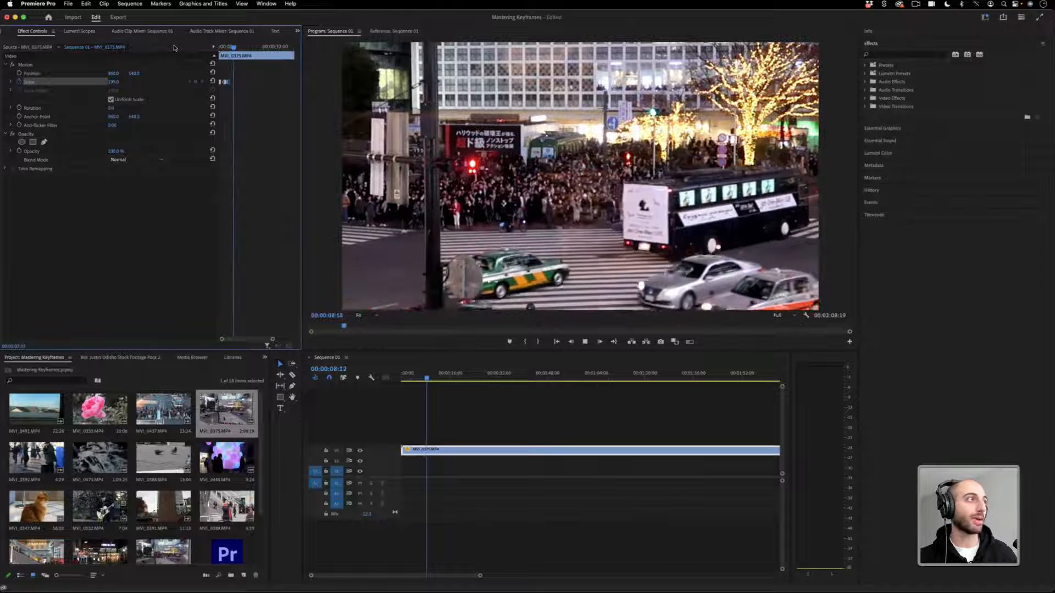
pyautogui.press('space')
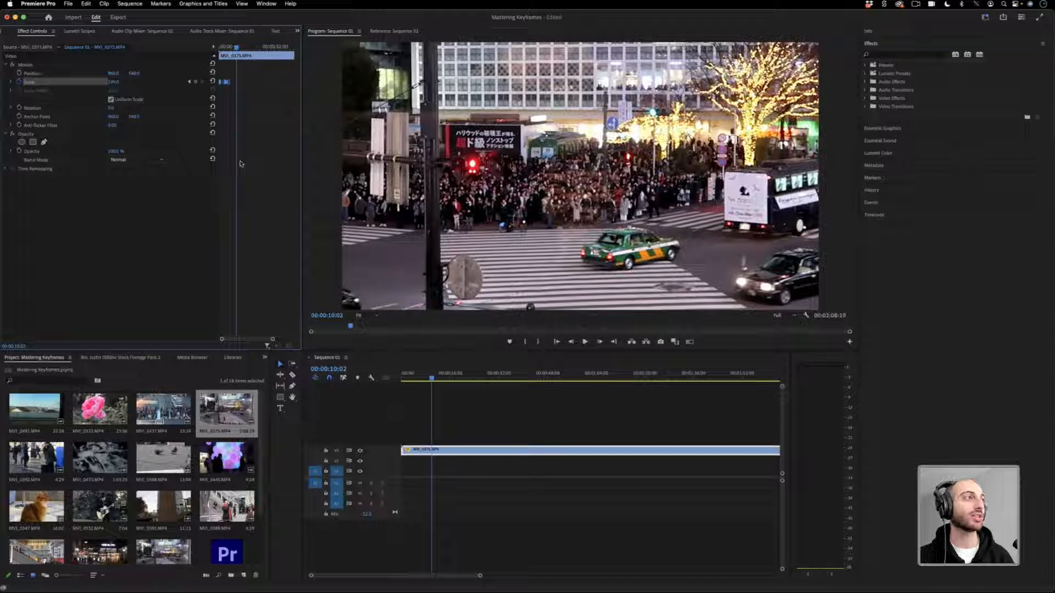
# Jump backward and forward between the Scale keyframes to check the framing at each one.
pyautogui.click(189, 83)
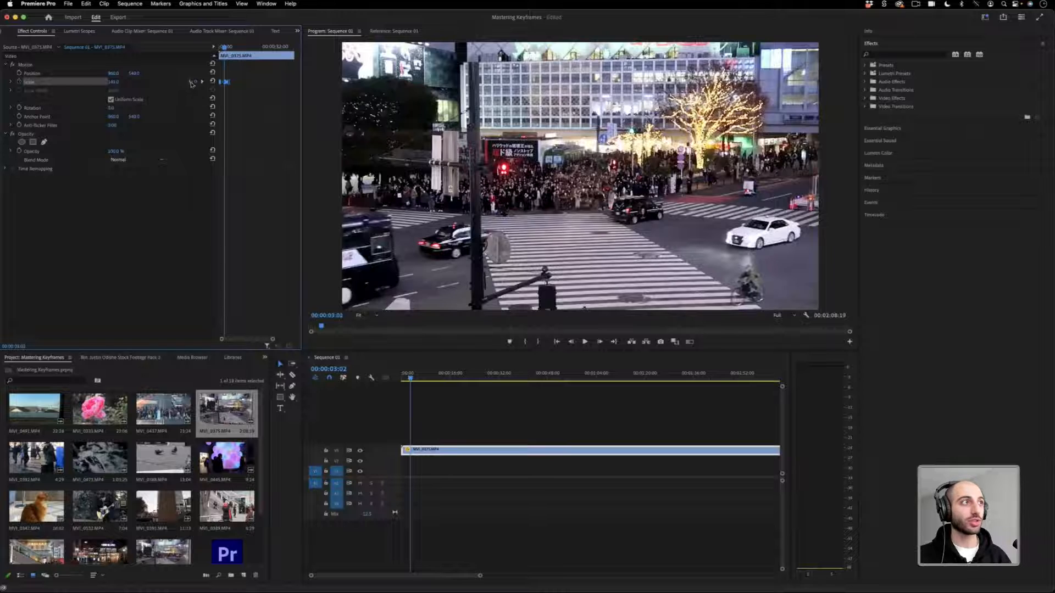
pyautogui.click(190, 83)
pyautogui.click(202, 83)
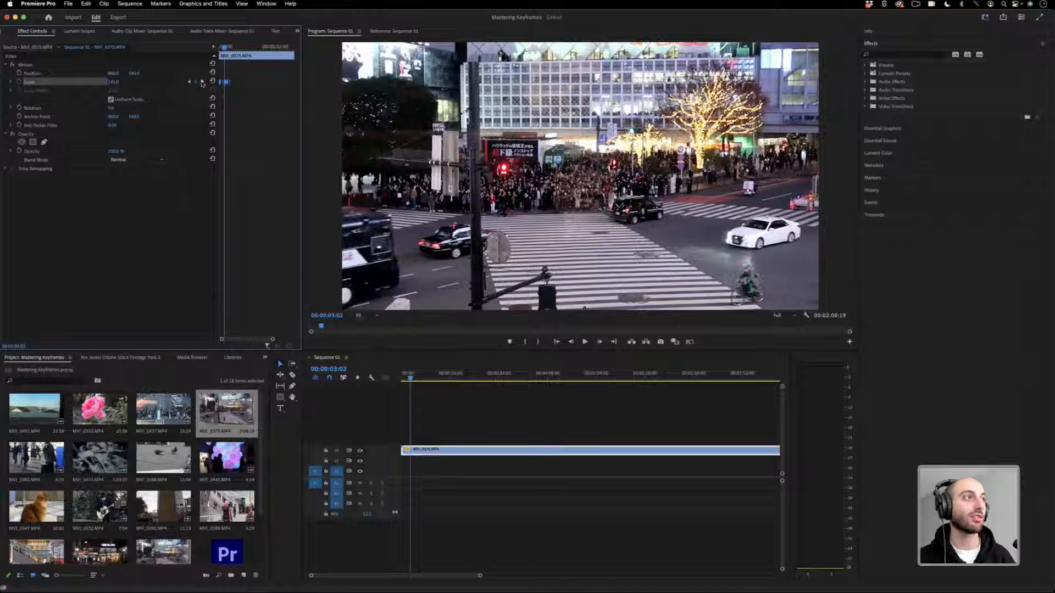
pyautogui.click(202, 83)
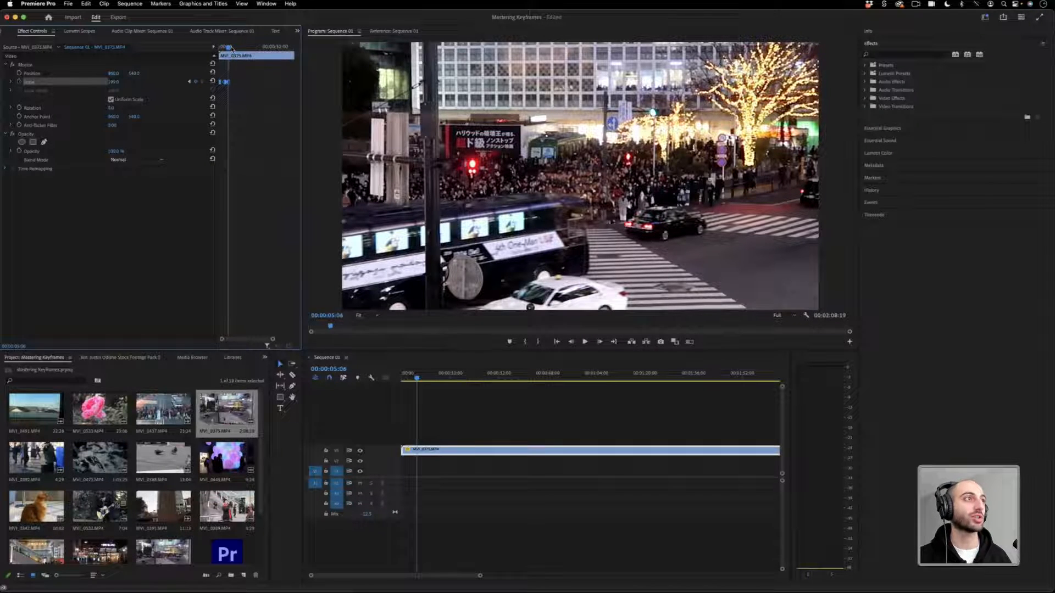
# Repeat the group of Scale hold keyframes several times along the clip and preview the result from the start.
pyautogui.moveTo(231, 48); pyautogui.dragTo(256, 48)
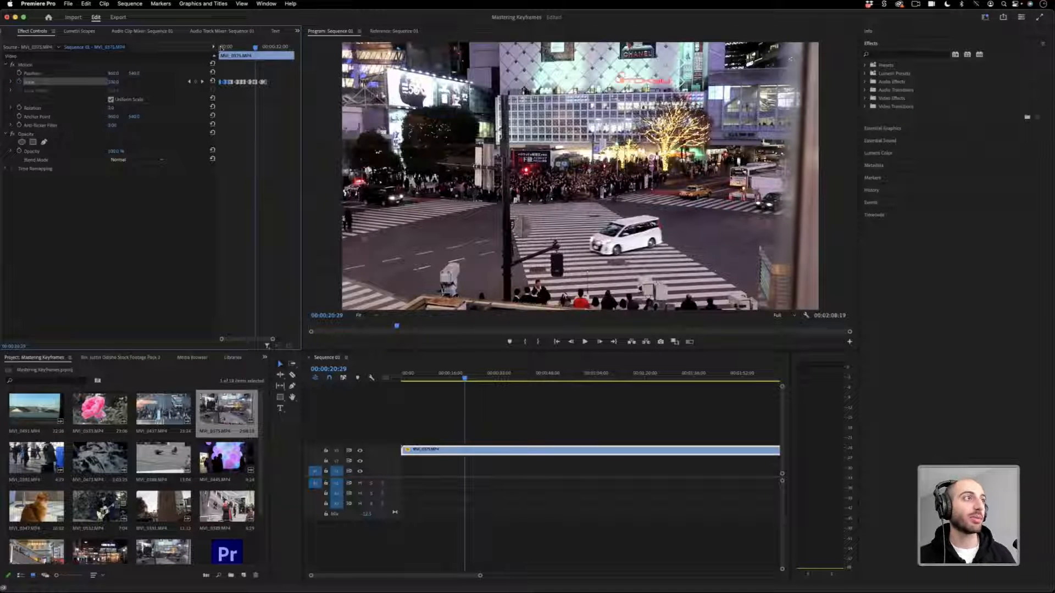
pyautogui.click(220, 48)
pyautogui.press('space')
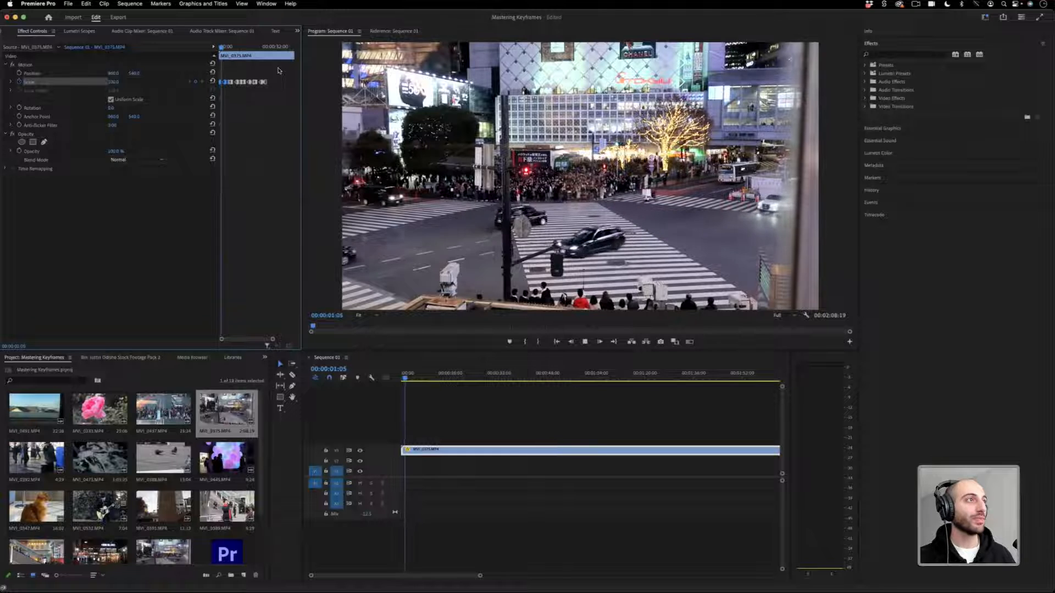
pyautogui.press('space')
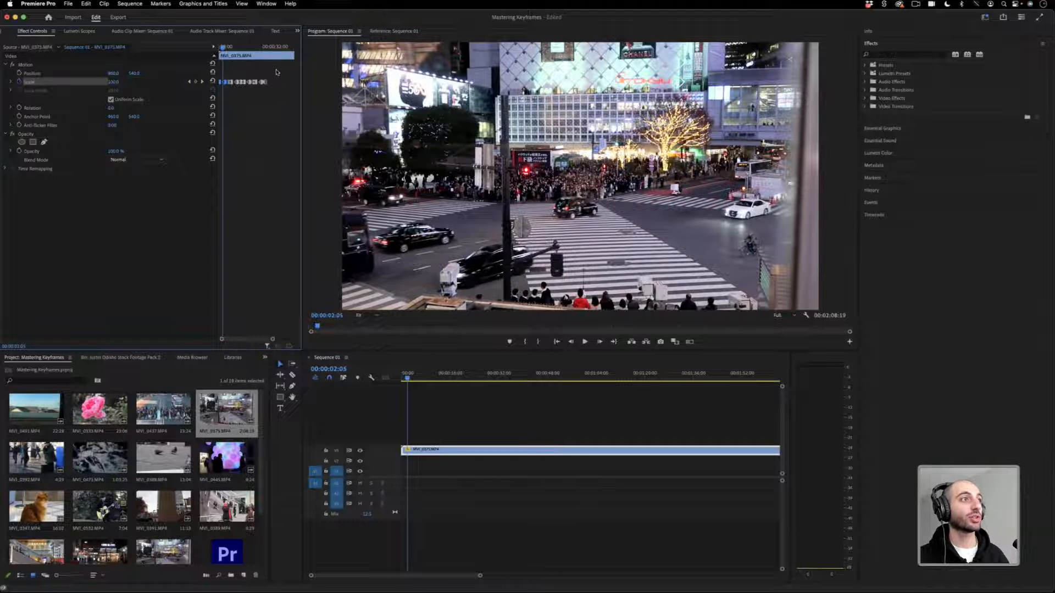
# Delete the repeated Scale keyframes and add a new keyframe with an enlarged Scale at the clip's start.
pyautogui.moveTo(222, 48); pyautogui.dragTo(271, 48)
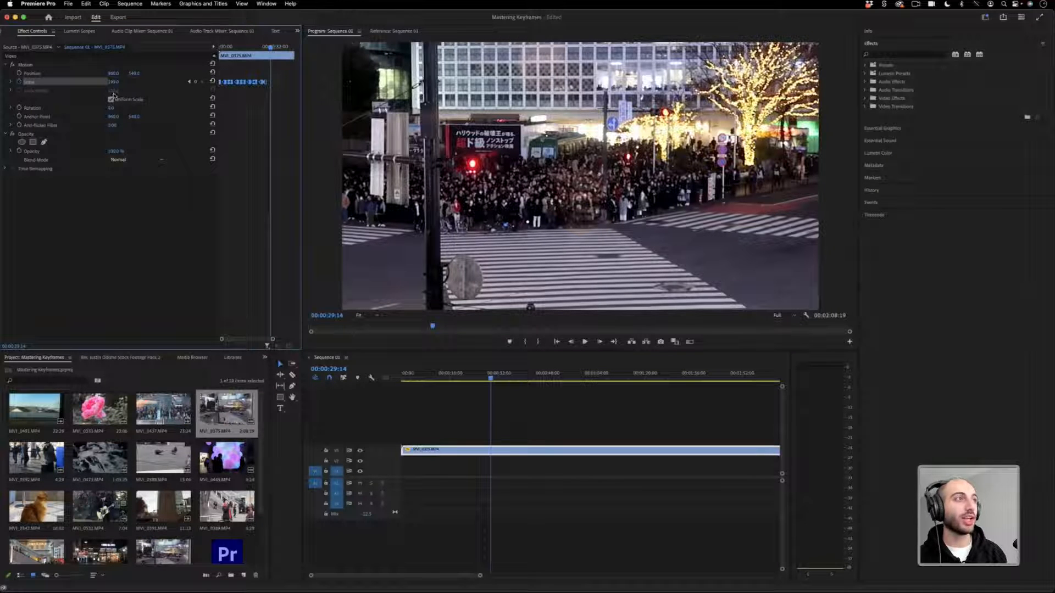
pyautogui.press('Delete')
pyautogui.moveTo(238, 47); pyautogui.dragTo(120, 83)
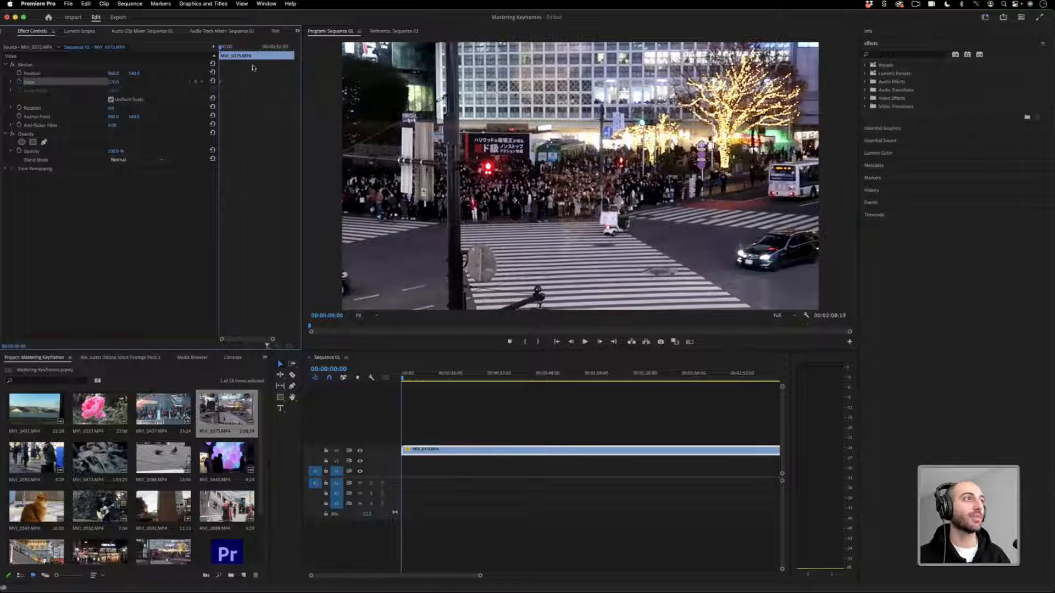
# Add a second Scale keyframe at 00:00:06:25 and reset its value to 100.
pyautogui.moveTo(221, 46); pyautogui.dragTo(232, 48)
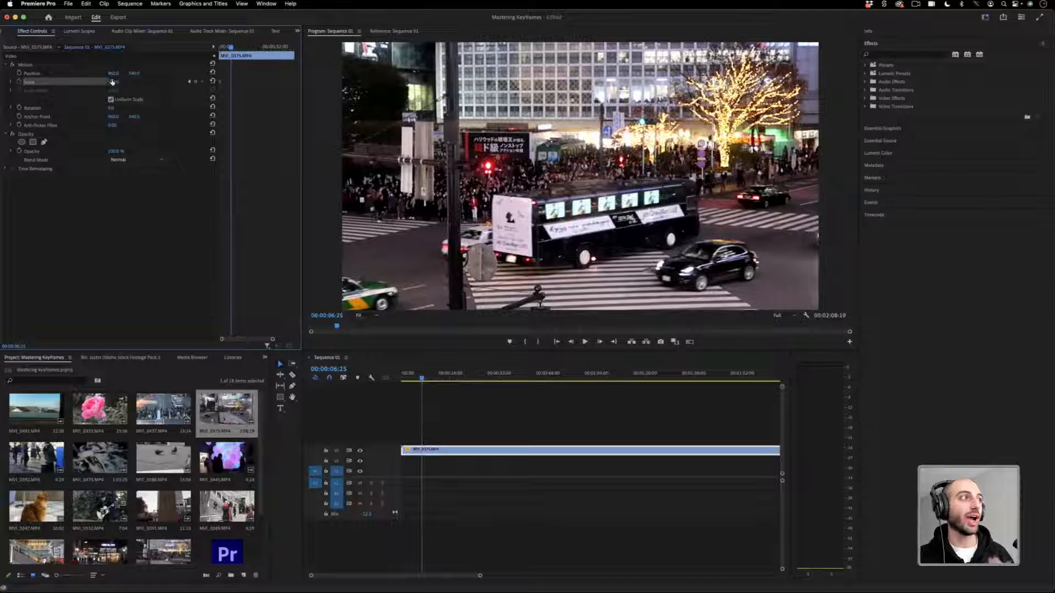
pyautogui.moveTo(113, 82); pyautogui.dragTo(214, 82)
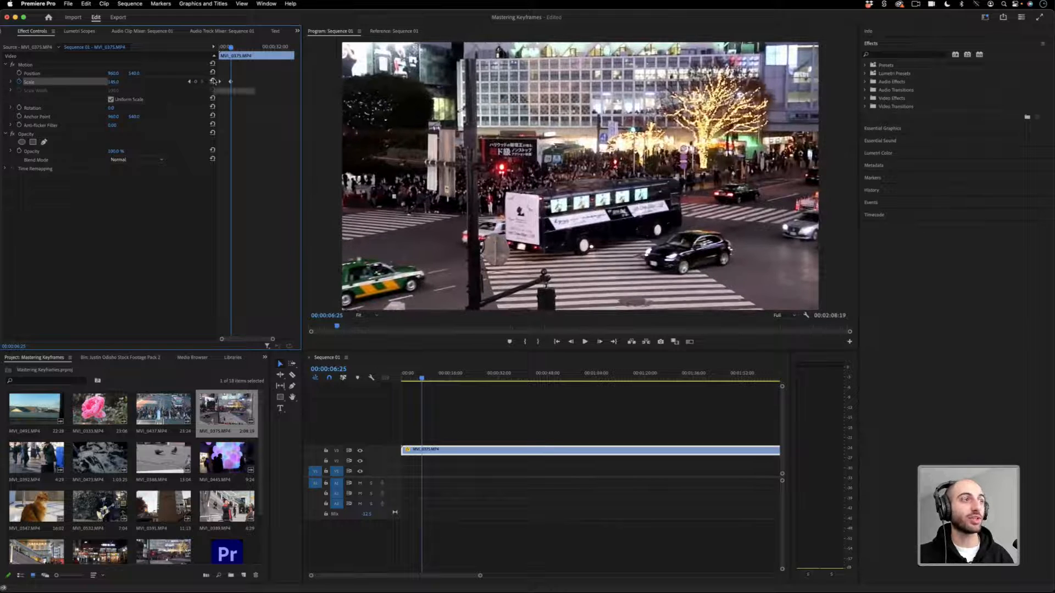
pyautogui.click(214, 82)
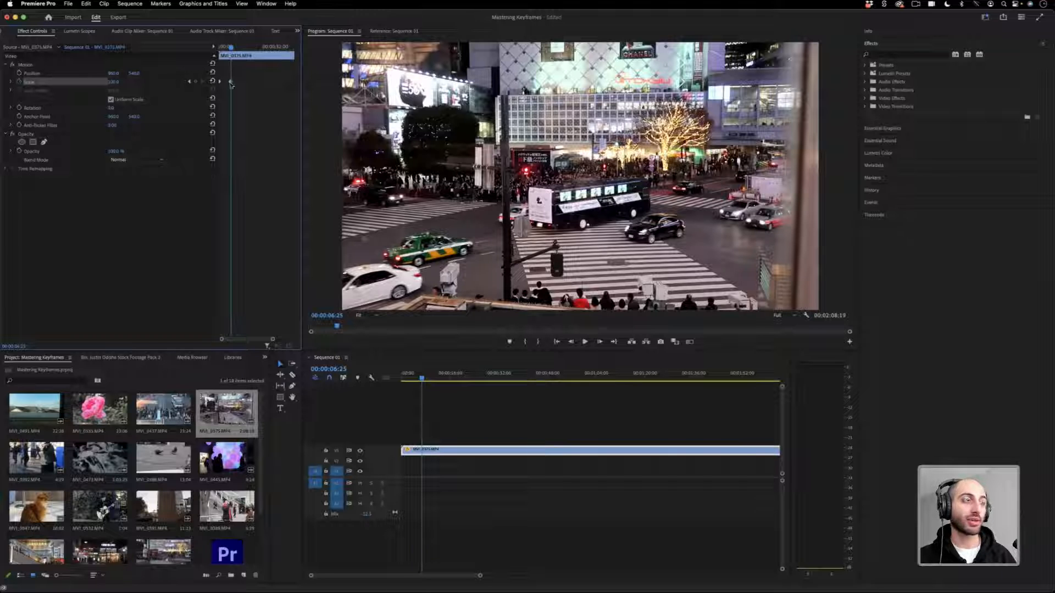
# Move the second Scale keyframe to about 00:00:20:15 and add an intermediate Scale keyframe at 00:00:10:25.
pyautogui.moveTo(232, 82); pyautogui.dragTo(255, 83)
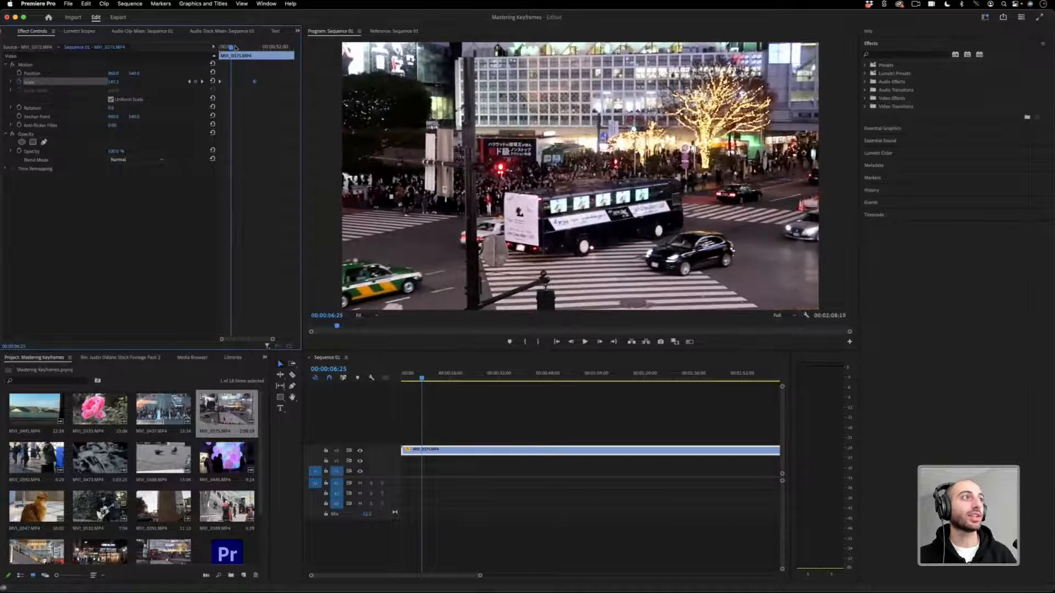
pyautogui.moveTo(231, 48)
pyautogui.mouseDown()
pyautogui.moveTo(206, 54)
pyautogui.moveTo(237, 48)
pyautogui.mouseUp()
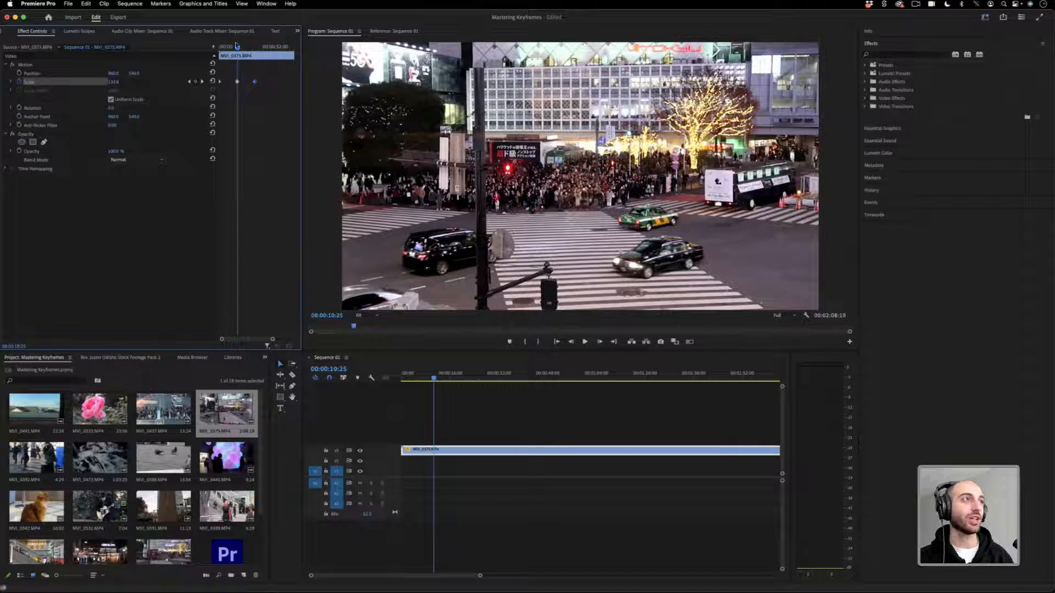
pyautogui.moveTo(237, 82); pyautogui.dragTo(254, 48)
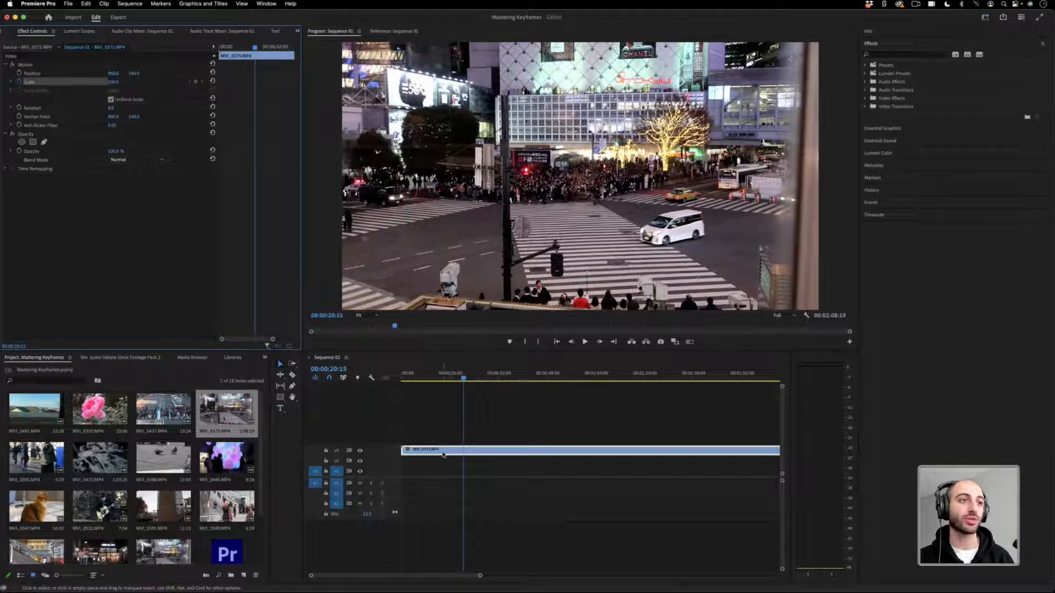
# Replace the crossing clip with the station street clip followed by the building clip, and delete their audio.
pyautogui.moveTo(36, 457); pyautogui.dragTo(428, 451)
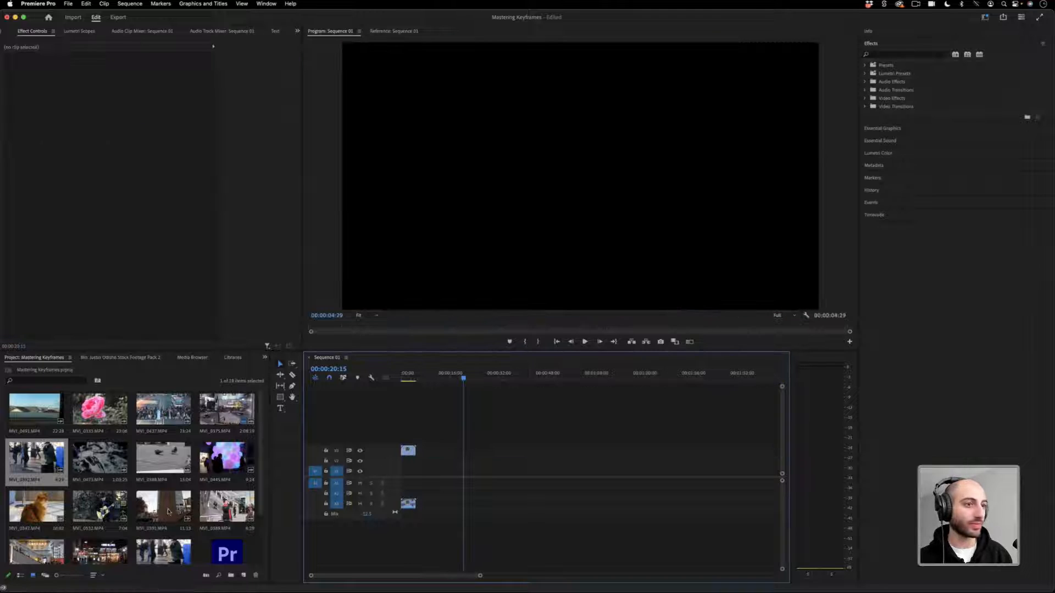
pyautogui.moveTo(417, 451); pyautogui.dragTo(450, 450)
pyautogui.moveTo(500, 539); pyautogui.dragTo(400, 498)
pyautogui.press('Delete')
# Select the first clip and expand the height of the Video 3 track in the timeline.
pyautogui.click(409, 452)
pyautogui.click(406, 377)
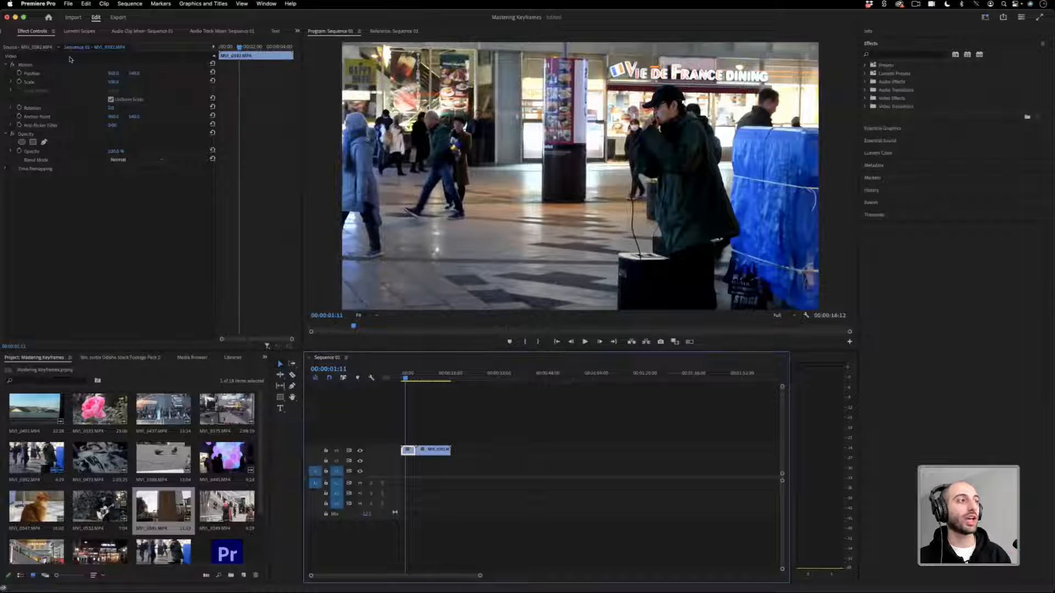
pyautogui.doubleClick(388, 452)
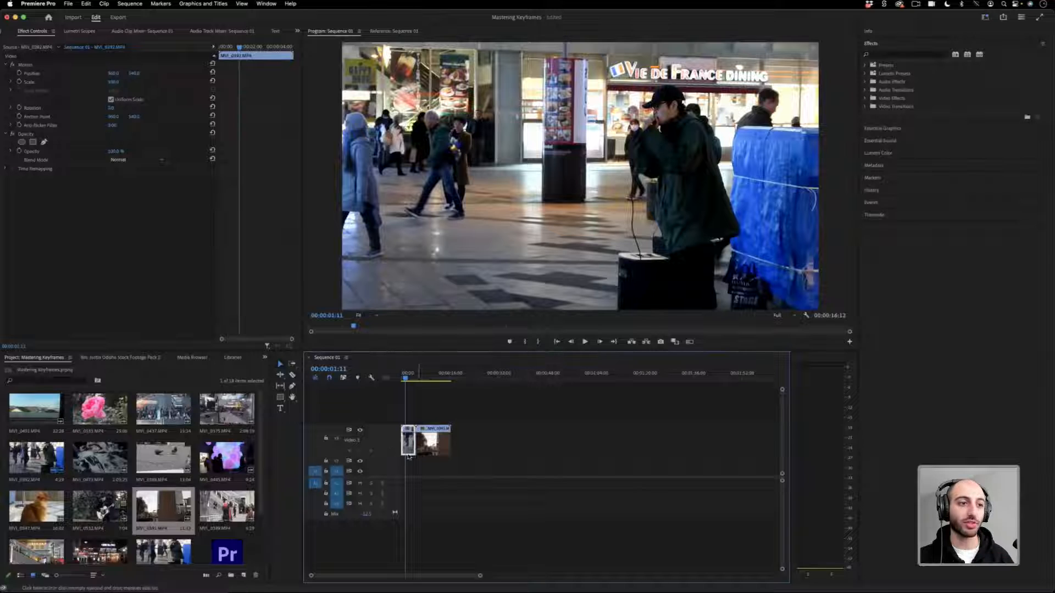
pyautogui.moveTo(473, 577); pyautogui.dragTo(389, 576)
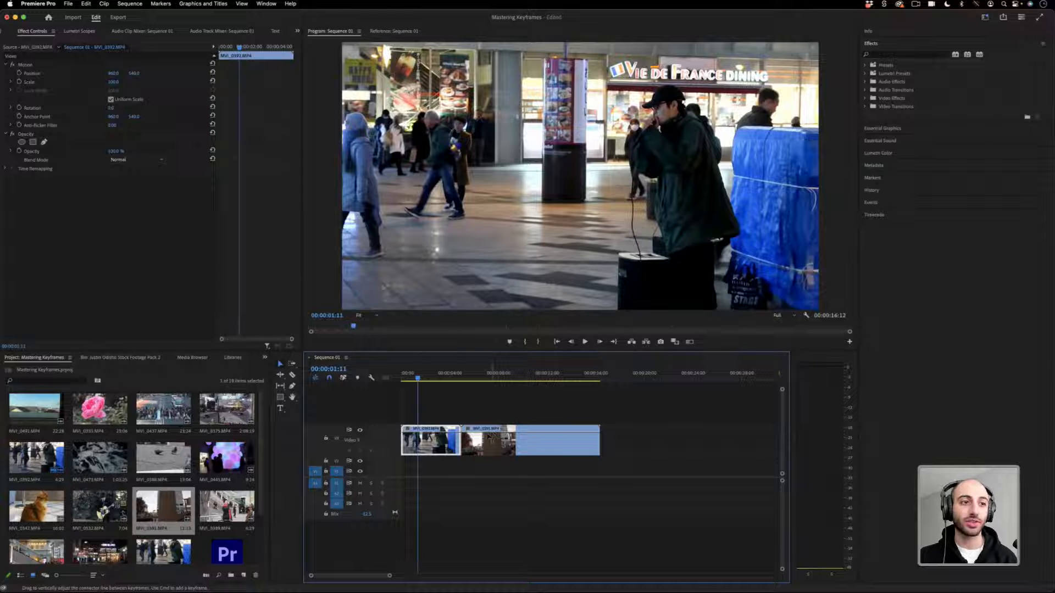
# Lower the building clip's opacity with its connector line in the timeline and reset Opacity to 100%.
pyautogui.click(492, 376)
pyautogui.moveTo(531, 437)
pyautogui.mouseDown()
pyautogui.moveTo(533, 455)
pyautogui.moveTo(531, 433)
pyautogui.mouseUp()
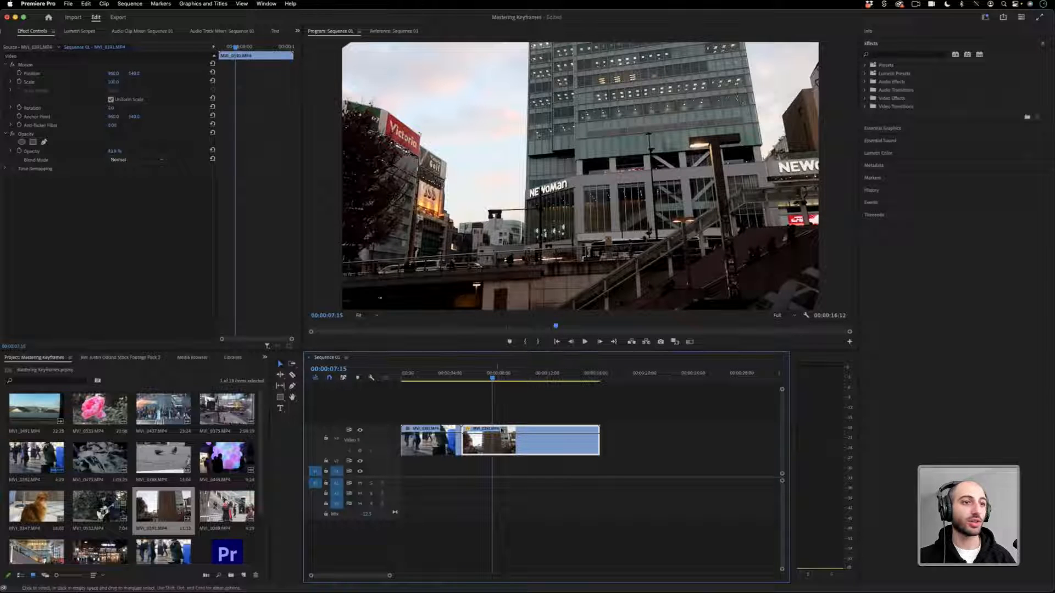
pyautogui.moveTo(501, 430); pyautogui.dragTo(501, 450)
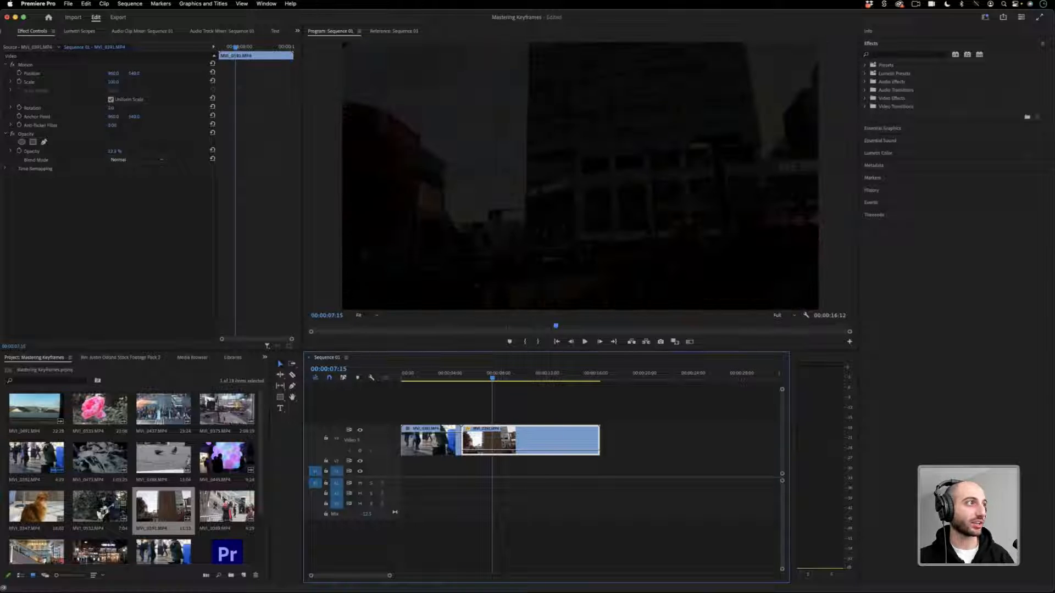
pyautogui.click(75, 137)
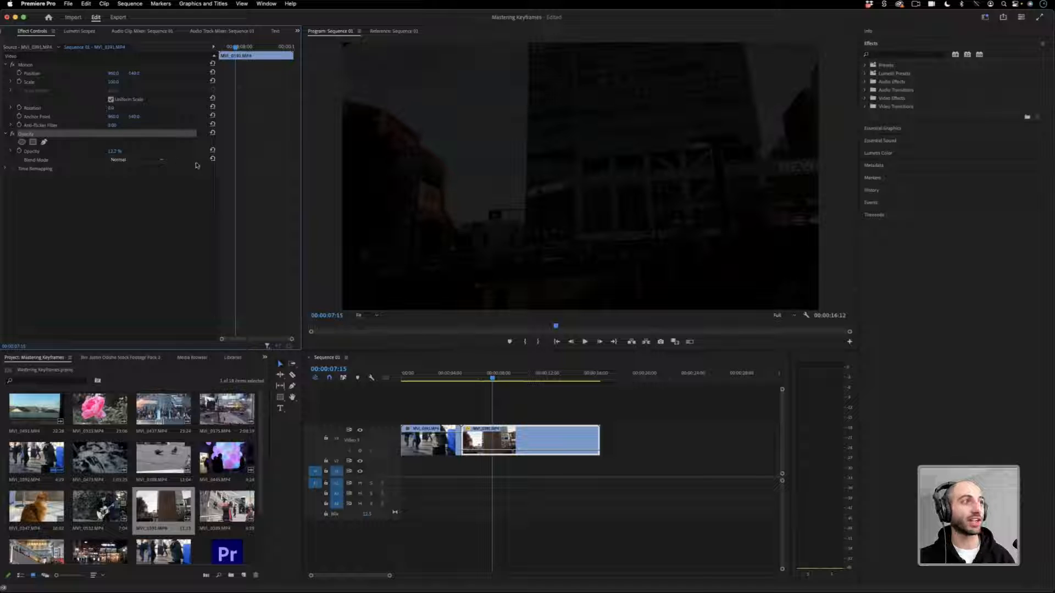
pyautogui.click(213, 149)
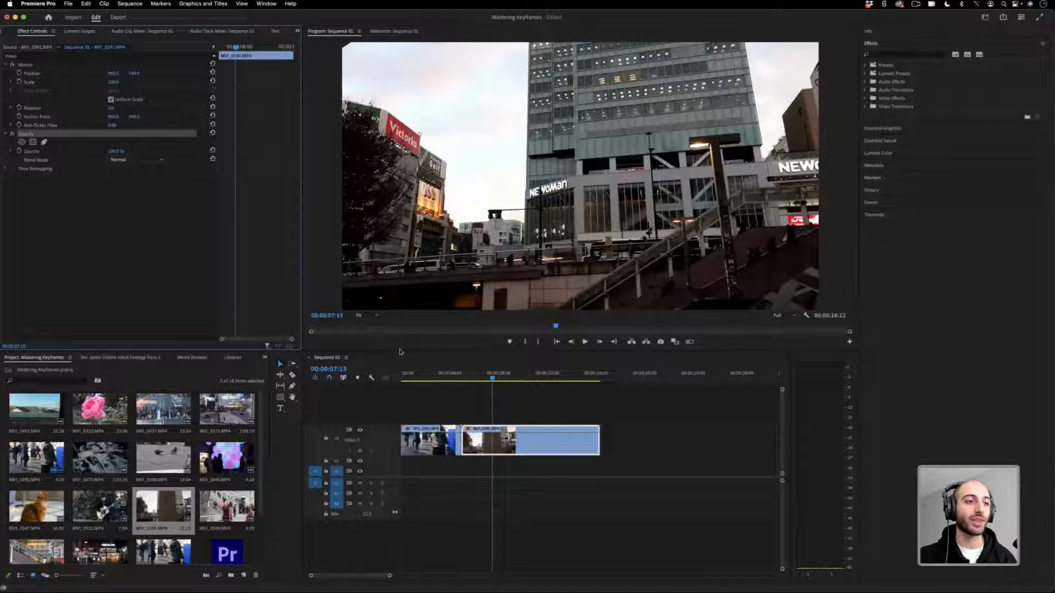
# Show the Time Remapping Speed keyframes on the building clip in the timeline.
pyautogui.rightClick(488, 444)
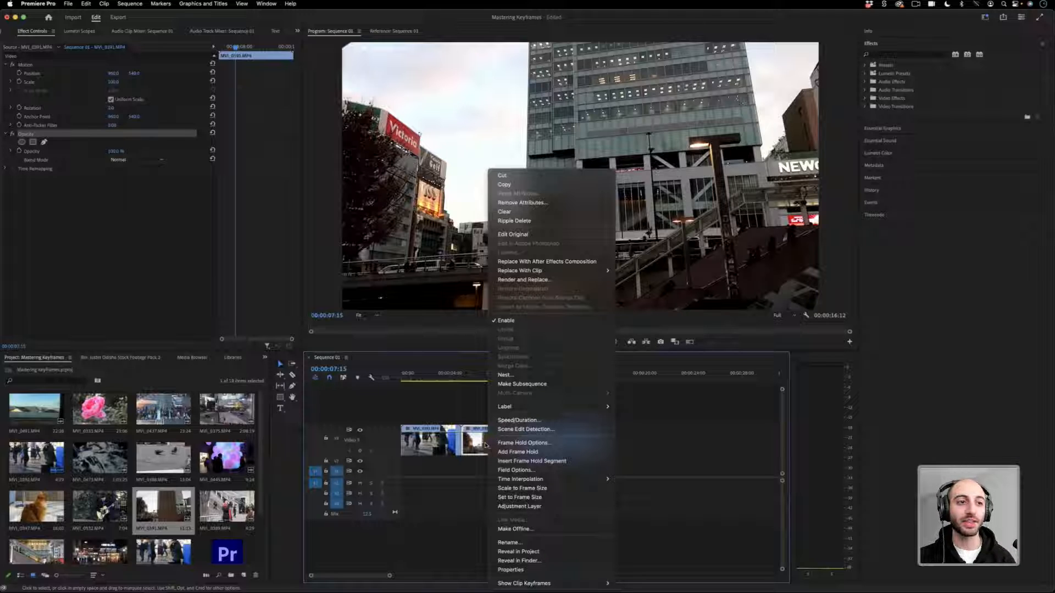
pyautogui.moveTo(549, 584)
pyautogui.moveTo(640, 582)
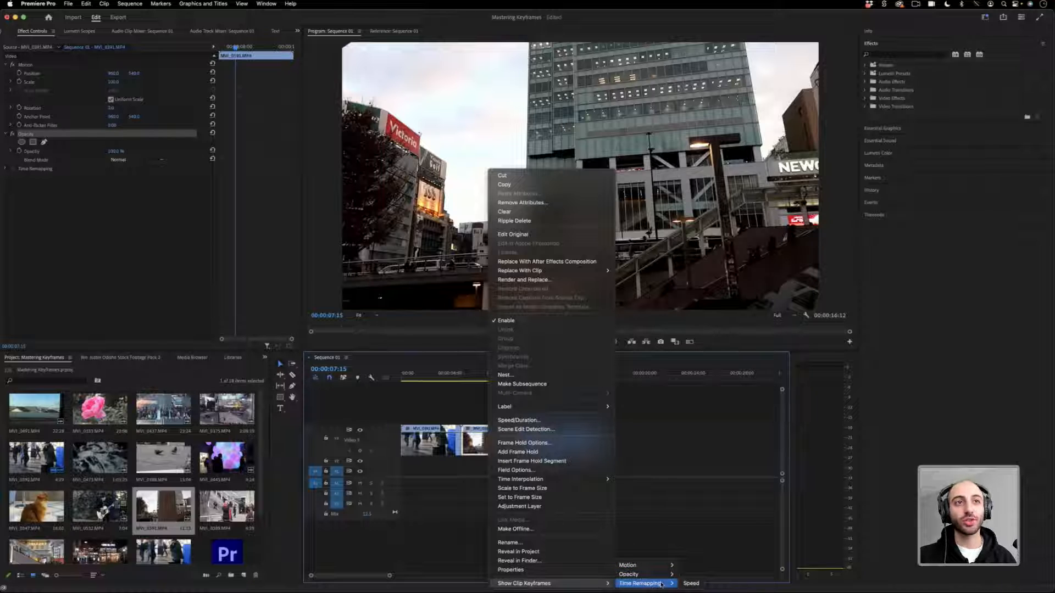
pyautogui.click(689, 583)
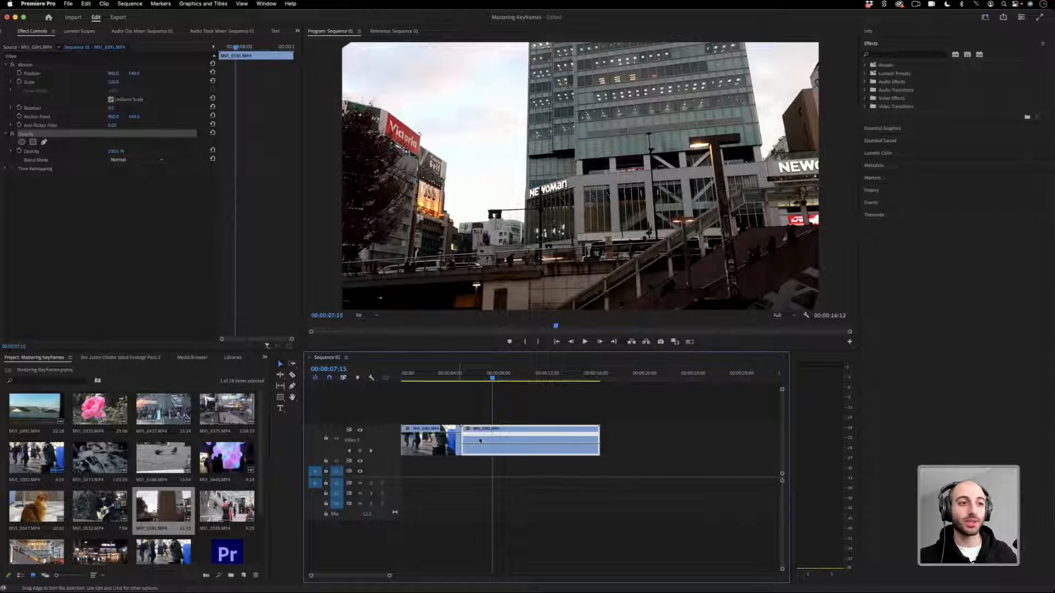
# Add Speed keyframes to the building clip at 00:00:07:15 and a little over a second further on.
pyautogui.moveTo(391, 577); pyautogui.dragTo(373, 577)
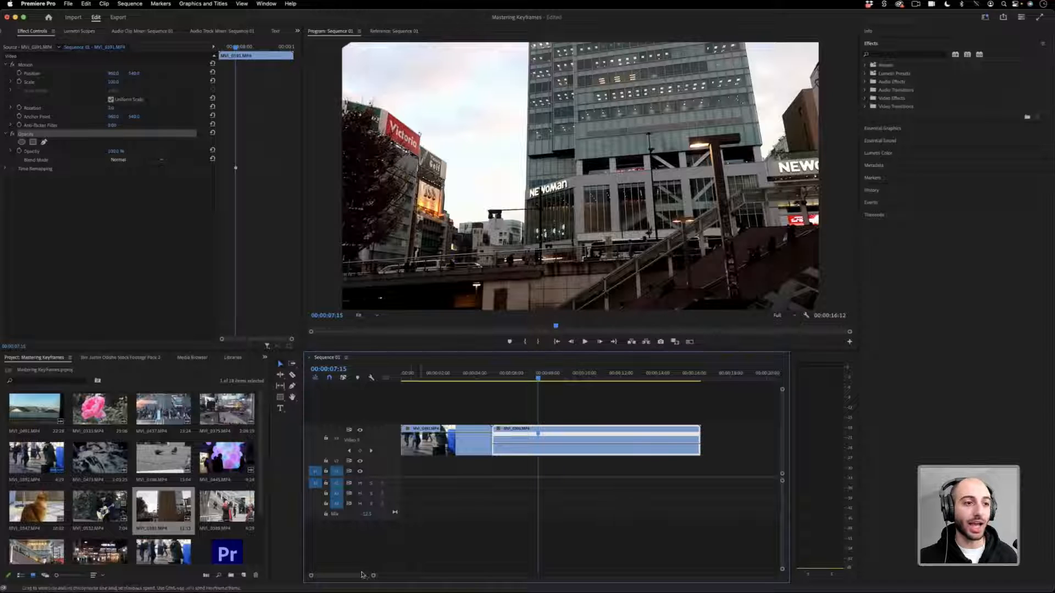
pyautogui.moveTo(373, 576)
pyautogui.mouseDown()
pyautogui.moveTo(354, 577)
pyautogui.moveTo(364, 575)
pyautogui.mouseUp()
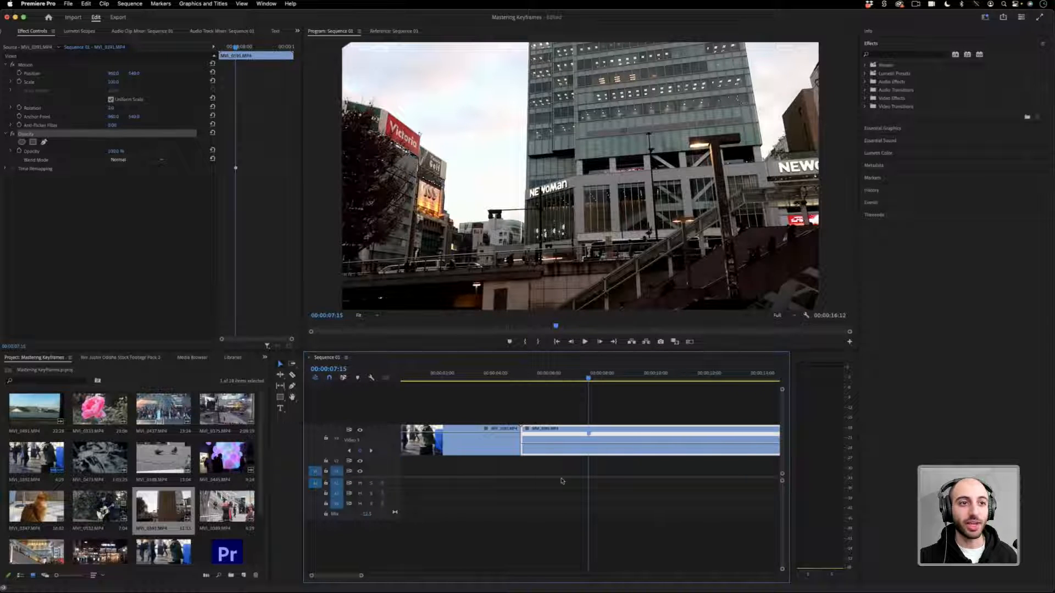
pyautogui.keyDown('super'); pyautogui.click(623, 446); pyautogui.keyUp('super')
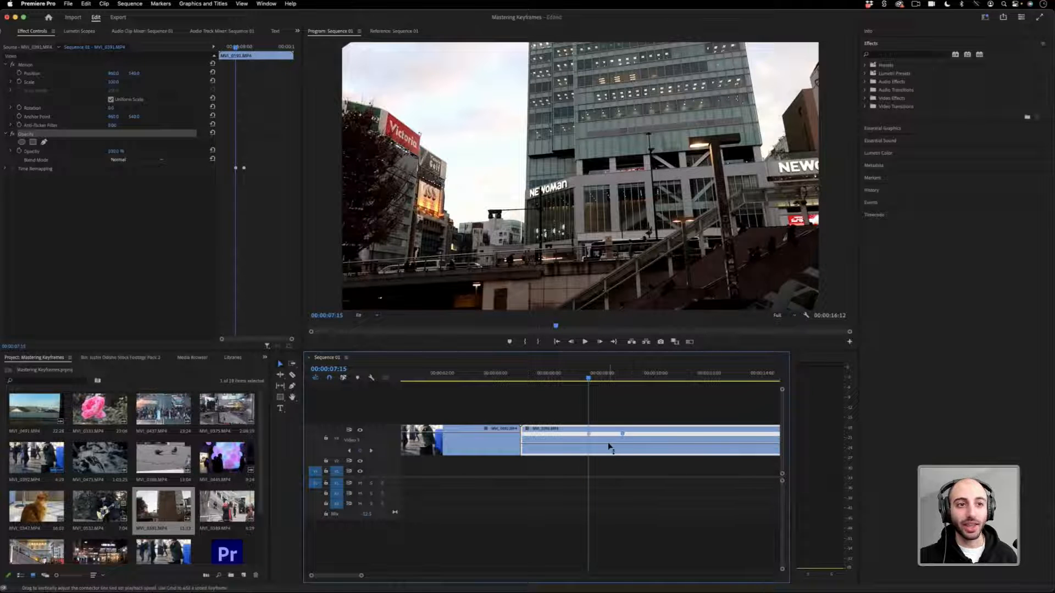
# Raise the speed between the two Speed keyframes, split both into gradual ramps, and preview the result.
pyautogui.moveTo(608, 448); pyautogui.dragTo(594, 433)
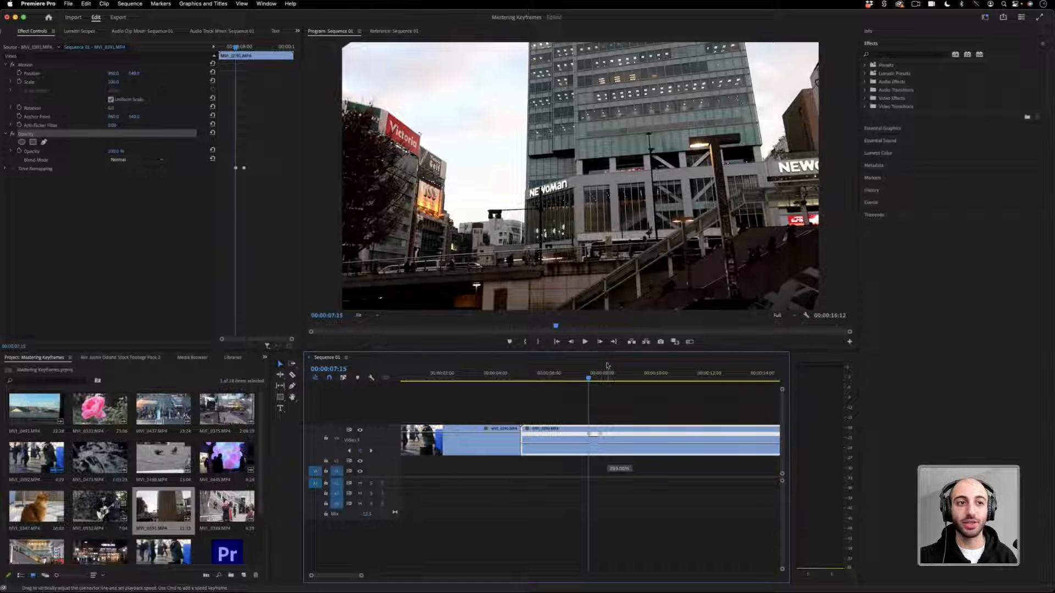
pyautogui.moveTo(607, 366); pyautogui.dragTo(607, 369)
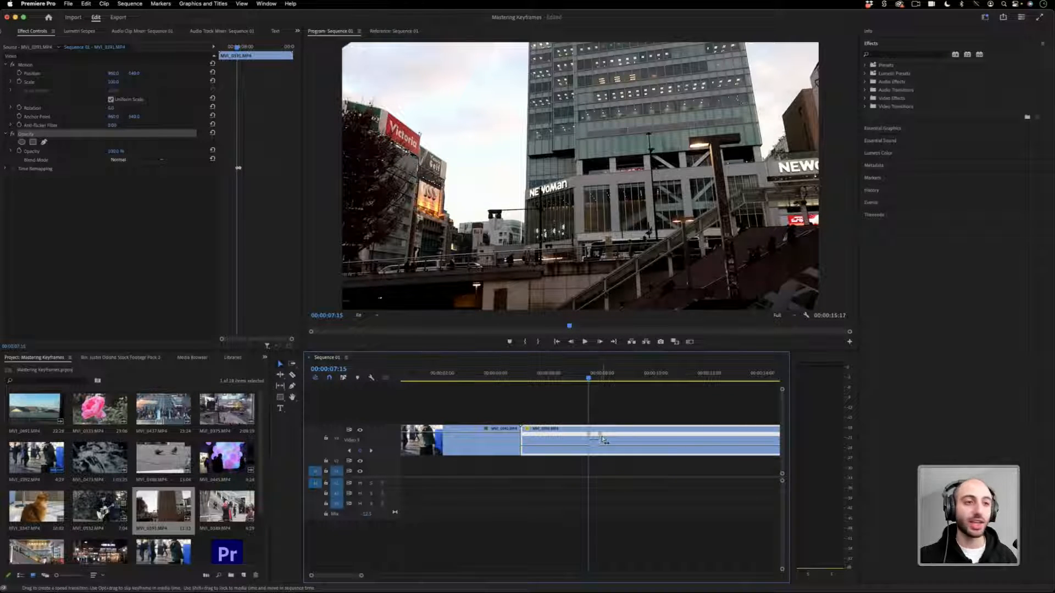
pyautogui.moveTo(603, 439); pyautogui.dragTo(563, 438)
pyautogui.click(559, 374)
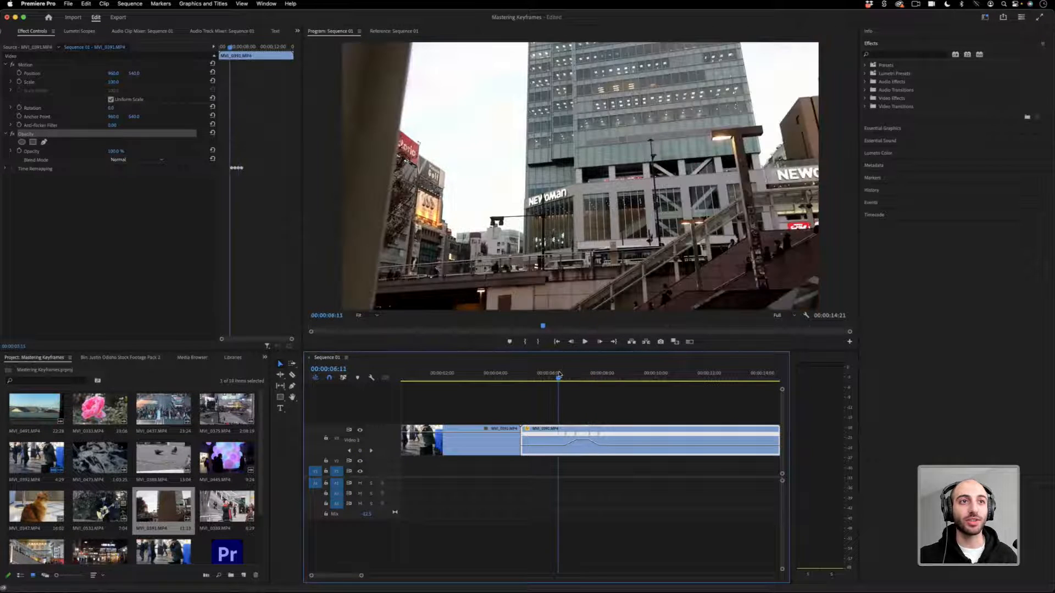
pyautogui.press('space')
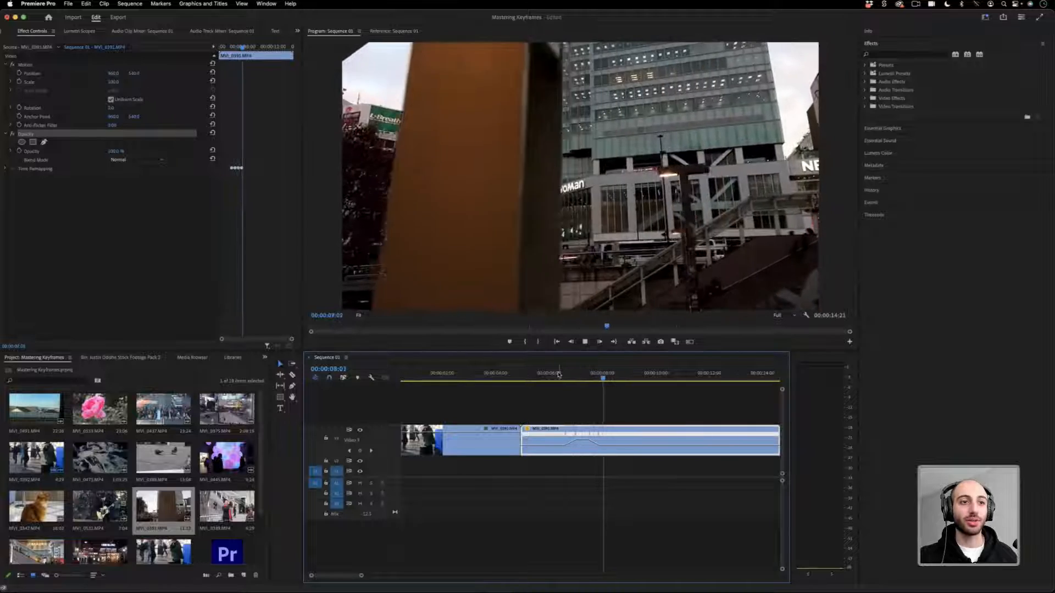
pyautogui.press('space')
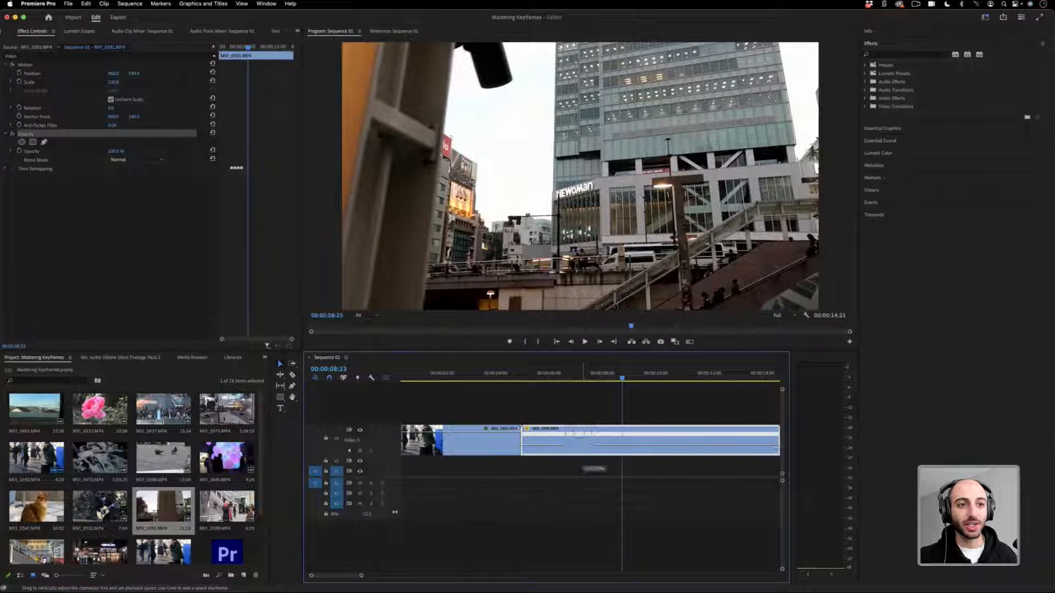
# Increase the peak speed of the building clip's speed ramp further and replay it.
pyautogui.moveTo(582, 438); pyautogui.dragTo(582, 435)
pyautogui.click(560, 378)
pyautogui.press('space')
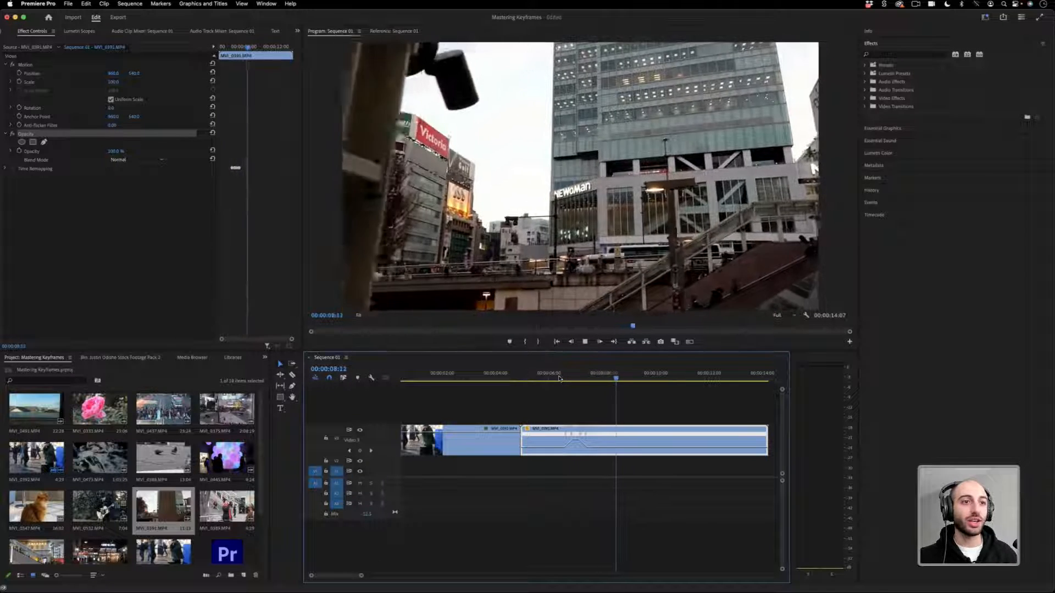
pyautogui.press('space')
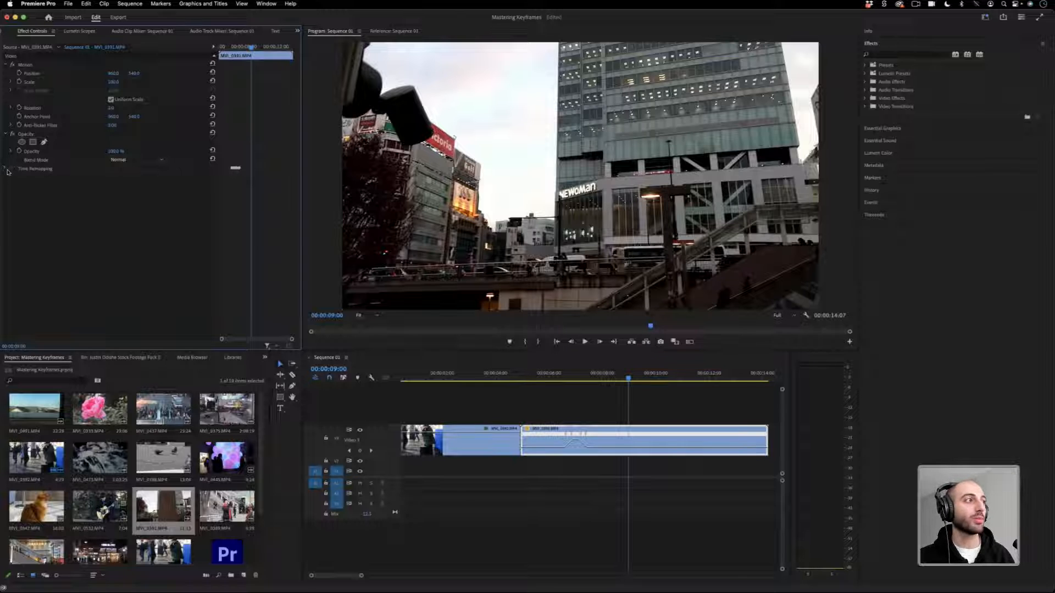
# Reveal the Speed property under Time Remapping and filter the clip's properties to only keyframed and to only edited ones.
pyautogui.click(6, 170)
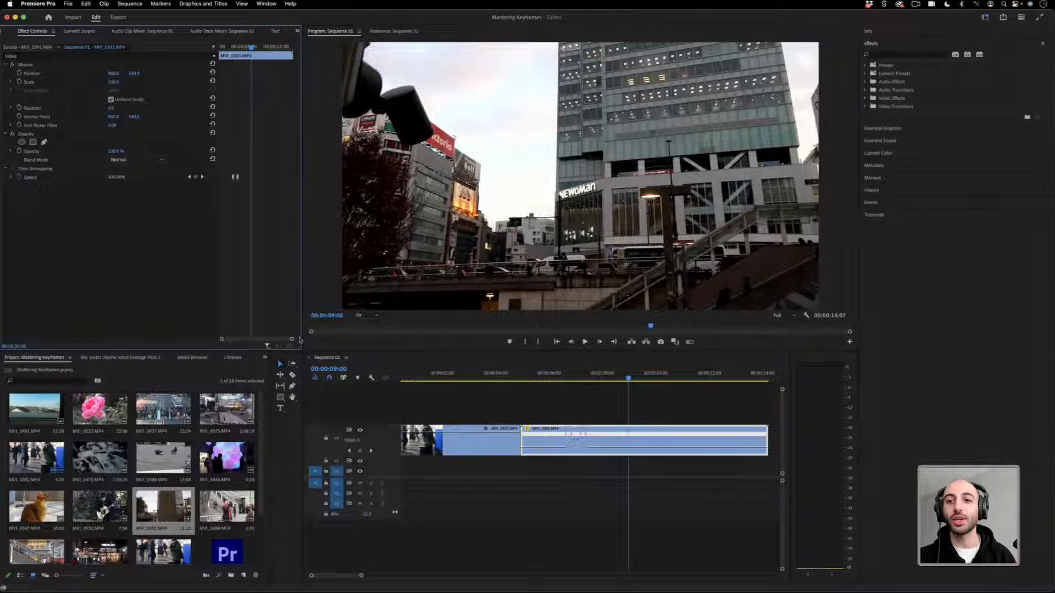
pyautogui.click(269, 347)
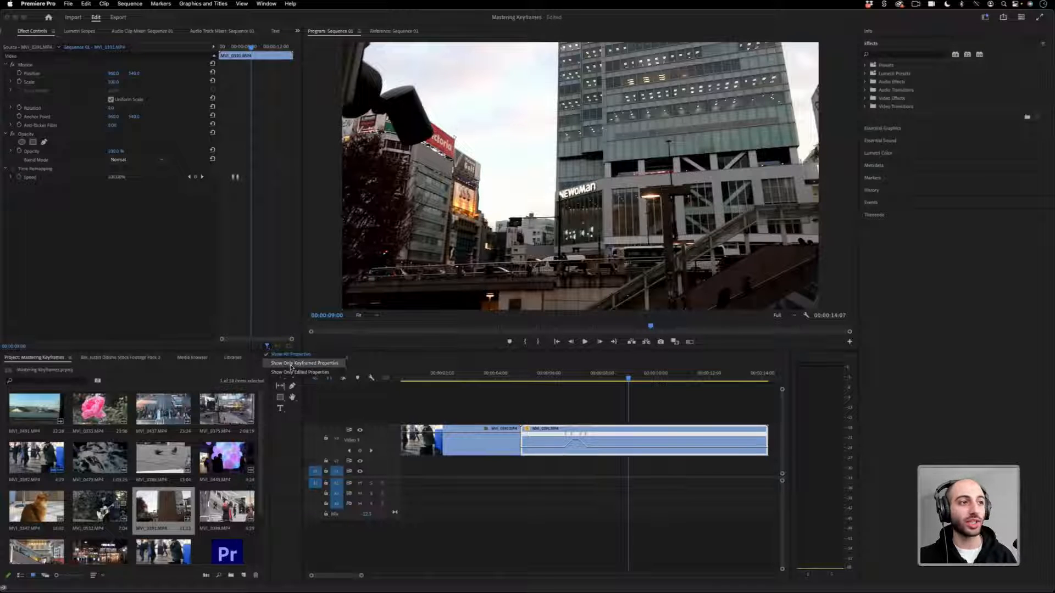
pyautogui.click(291, 365)
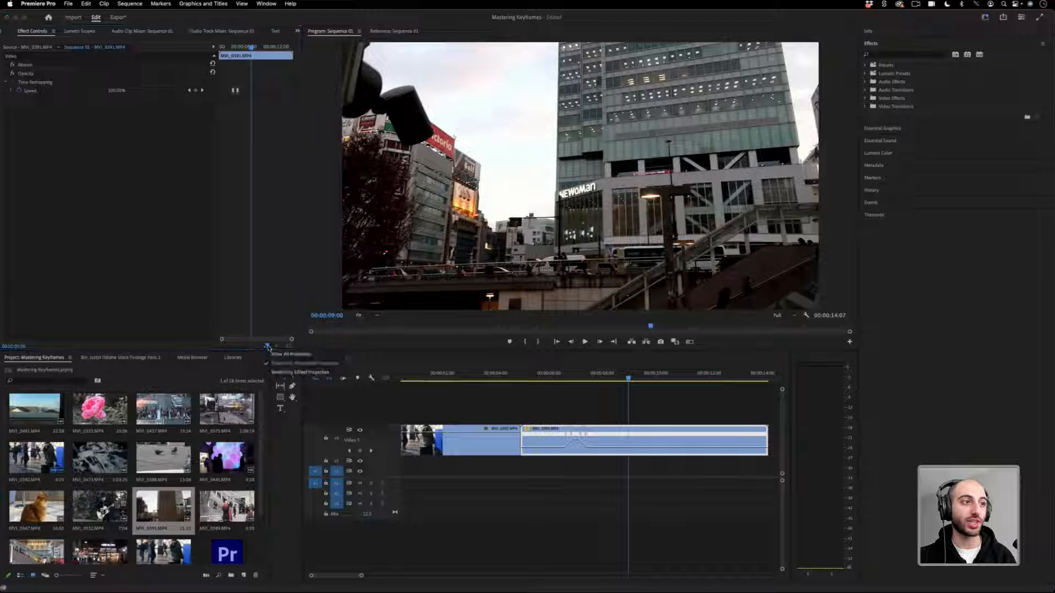
pyautogui.click(268, 348)
pyautogui.click(299, 373)
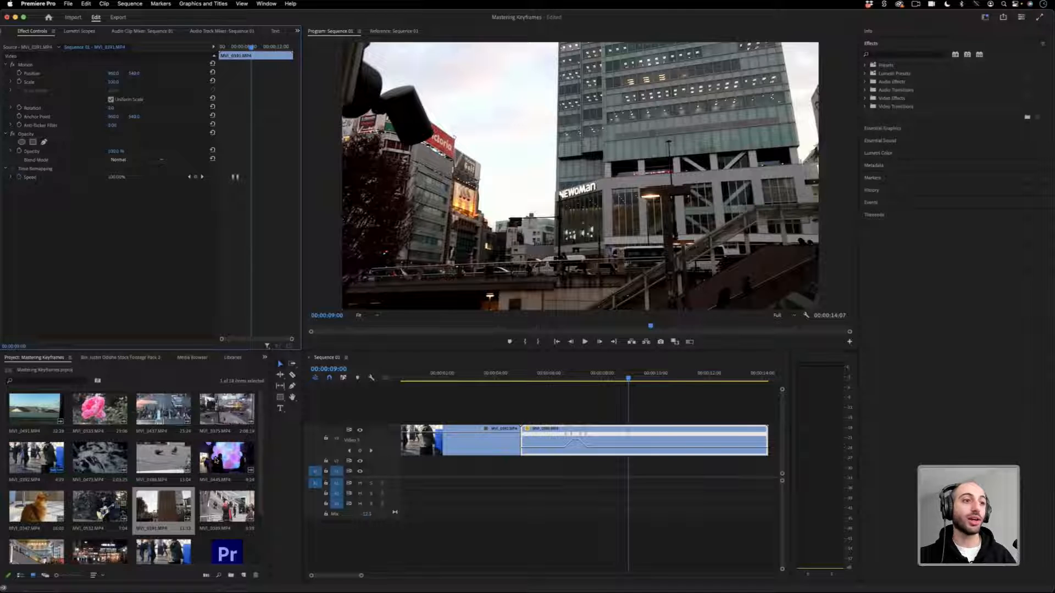
# Replace the timeline clips with the glowing spheres clip and its audio, and move the playhead to 00:00:02:26.
pyautogui.moveTo(220, 458); pyautogui.dragTo(395, 446)
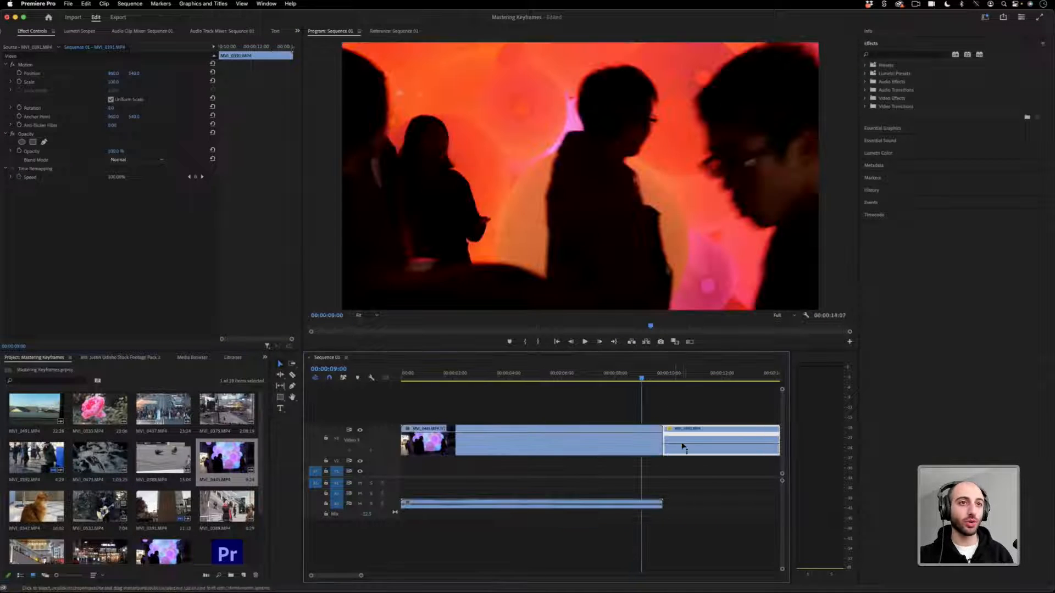
pyautogui.press('Delete')
pyautogui.click(477, 375)
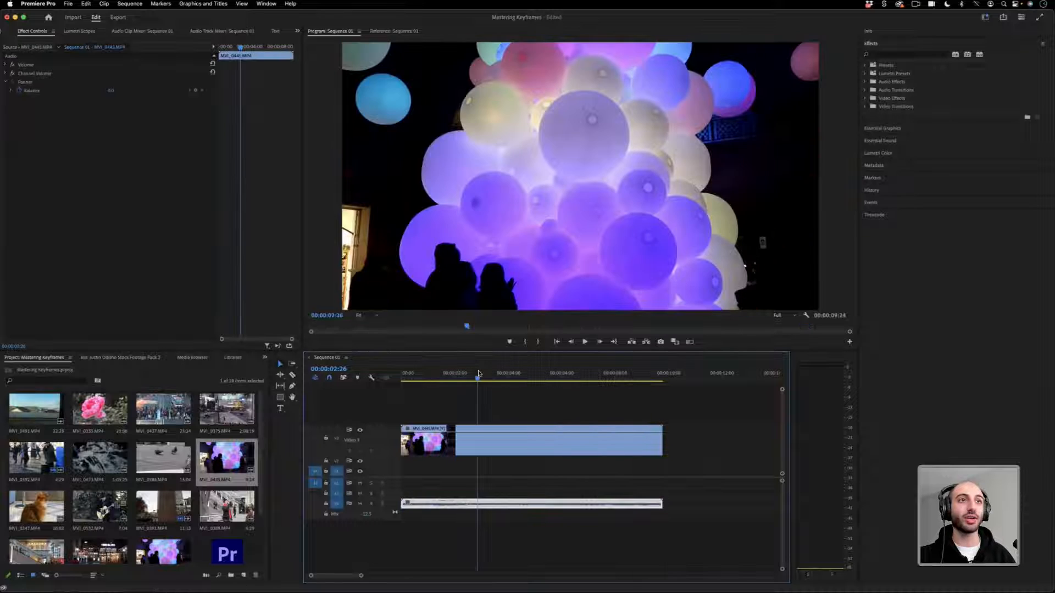
# Search the effects for "offset" and apply the Offset video effect to the glowing spheres clip.
pyautogui.click(866, 98)
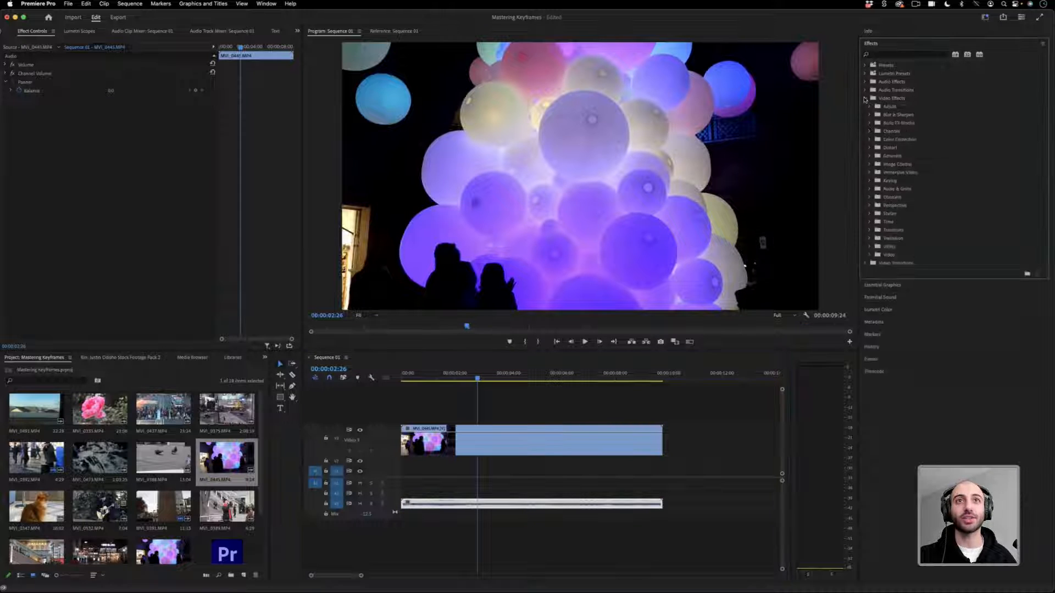
pyautogui.click(883, 55)
pyautogui.write('offs')
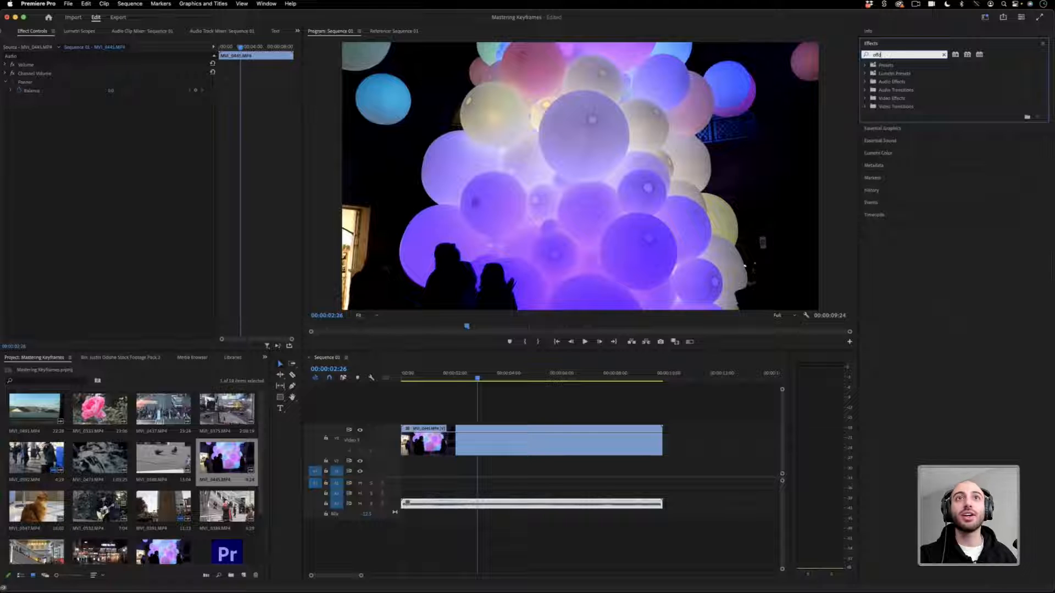
pyautogui.write('et')
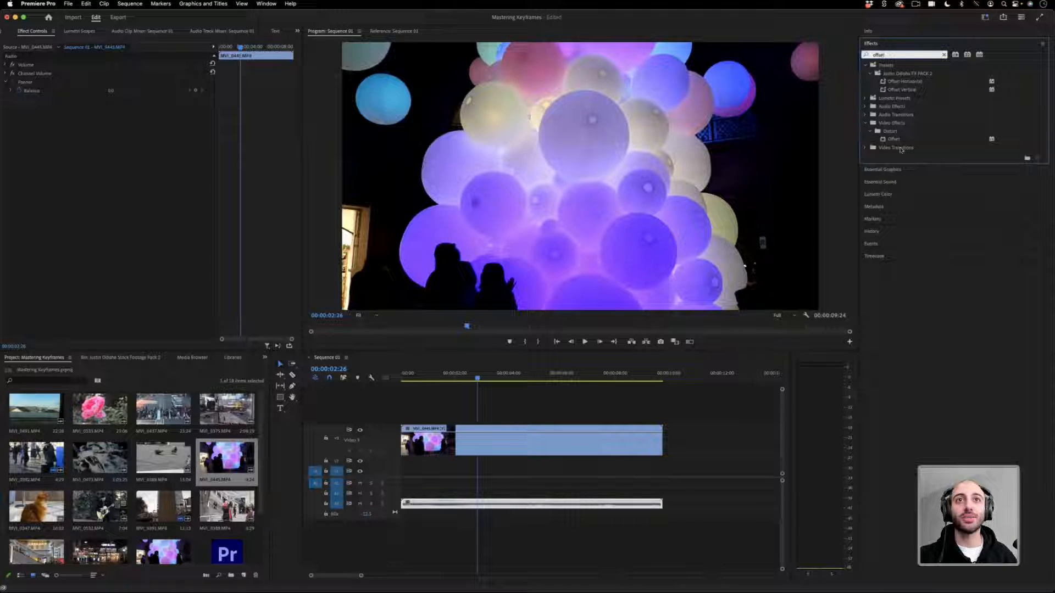
pyautogui.moveTo(894, 139); pyautogui.dragTo(519, 445)
# Animate the Offset effect's Shift Center To with keyframes at the clip's start and 00:00:02:20, greatly increasing the horizontal value at the second.
pyautogui.moveTo(110, 207); pyautogui.dragTo(44, 203)
pyautogui.moveTo(245, 47); pyautogui.dragTo(154, 56)
pyautogui.click(213, 203)
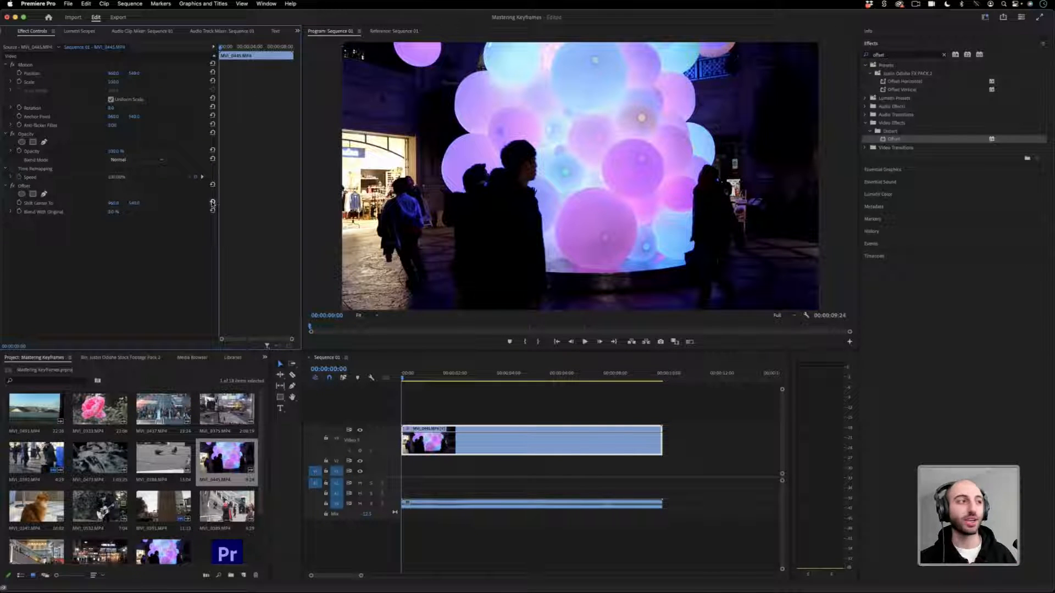
pyautogui.click(20, 202)
pyautogui.moveTo(226, 48); pyautogui.dragTo(239, 47)
pyautogui.moveTo(113, 203)
pyautogui.mouseDown()
pyautogui.moveTo(137, 203)
pyautogui.moveTo(102, 212)
pyautogui.mouseUp()
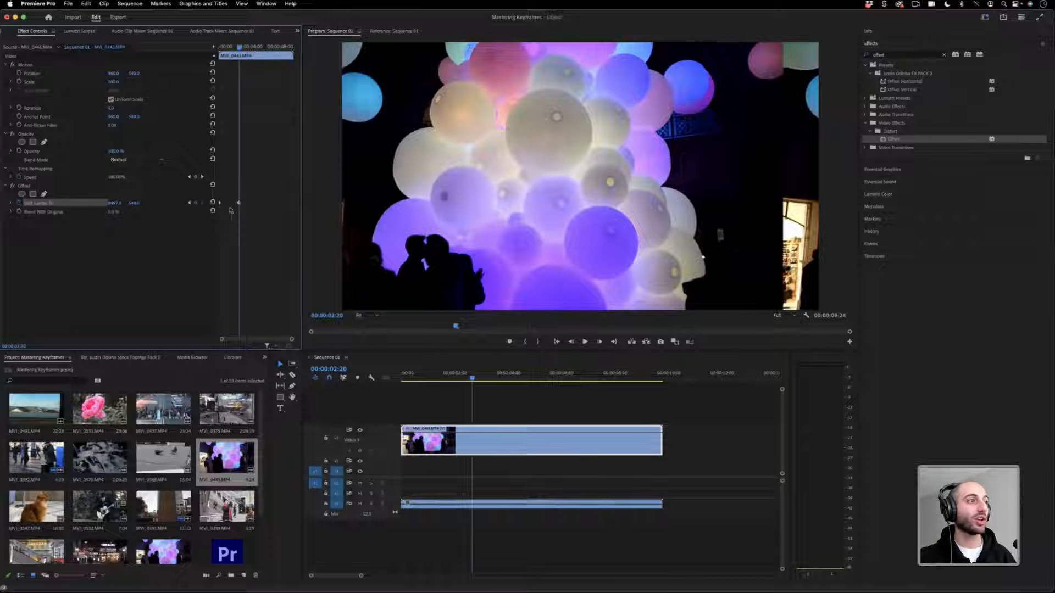
pyautogui.click(94, 248)
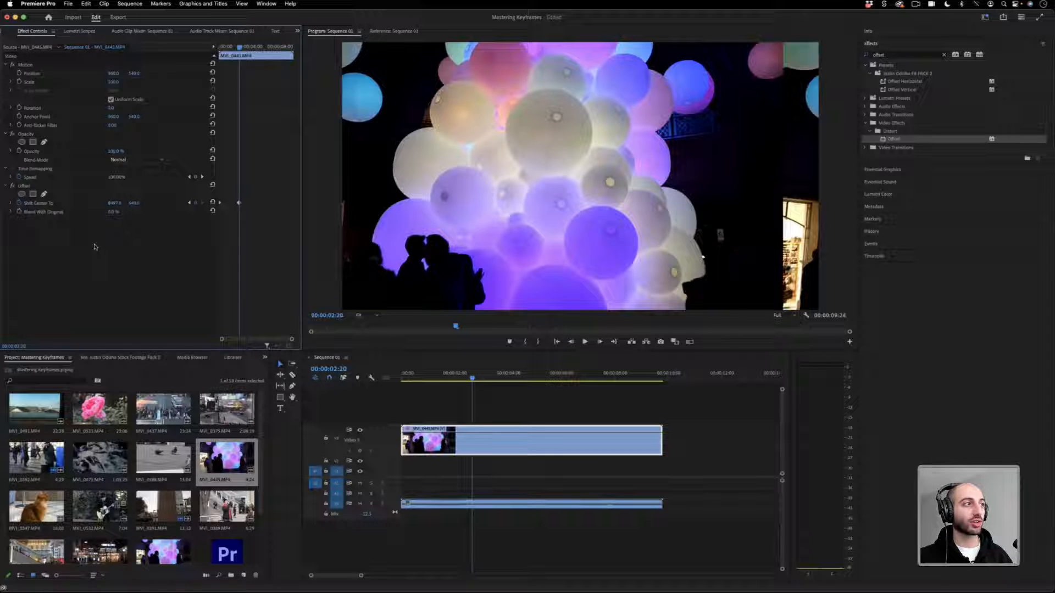
# Save the keyframed Offset effect as a preset named Offset Preset, using the Scale type.
pyautogui.rightClick(24, 185)
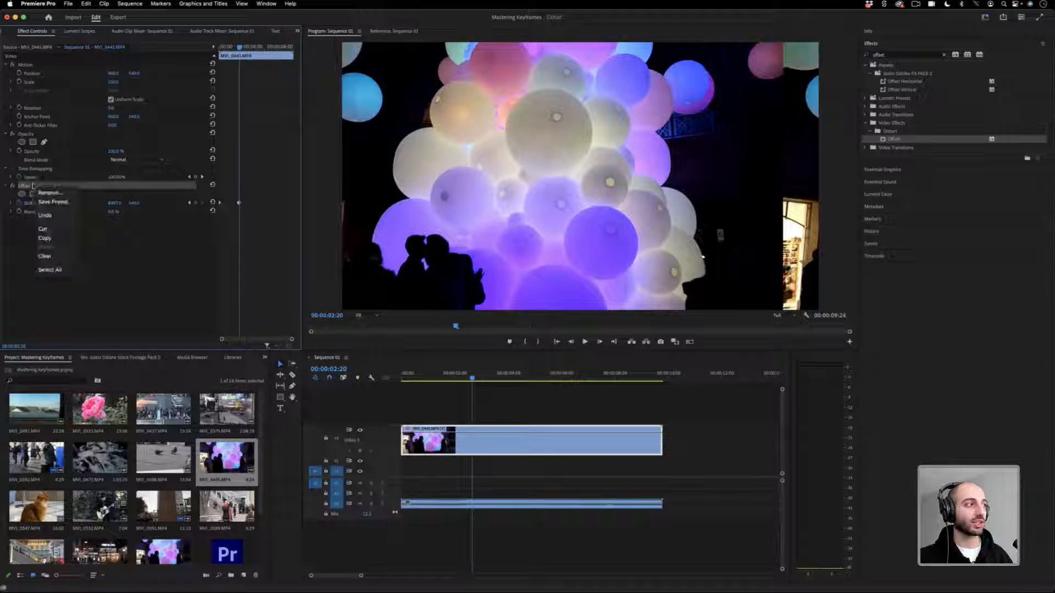
pyautogui.click(64, 202)
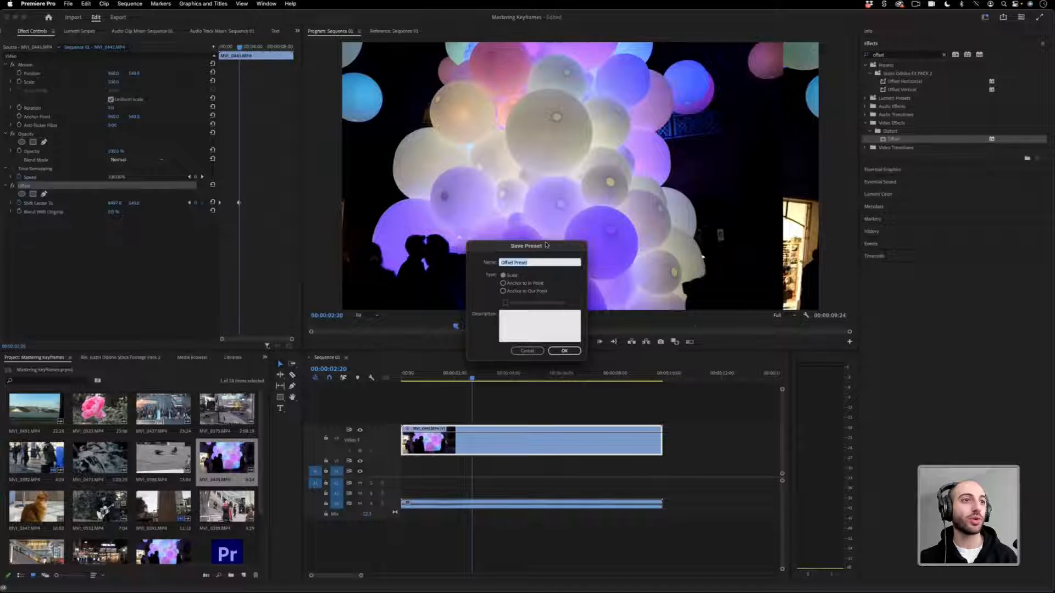
pyautogui.moveTo(546, 244); pyautogui.dragTo(363, 204)
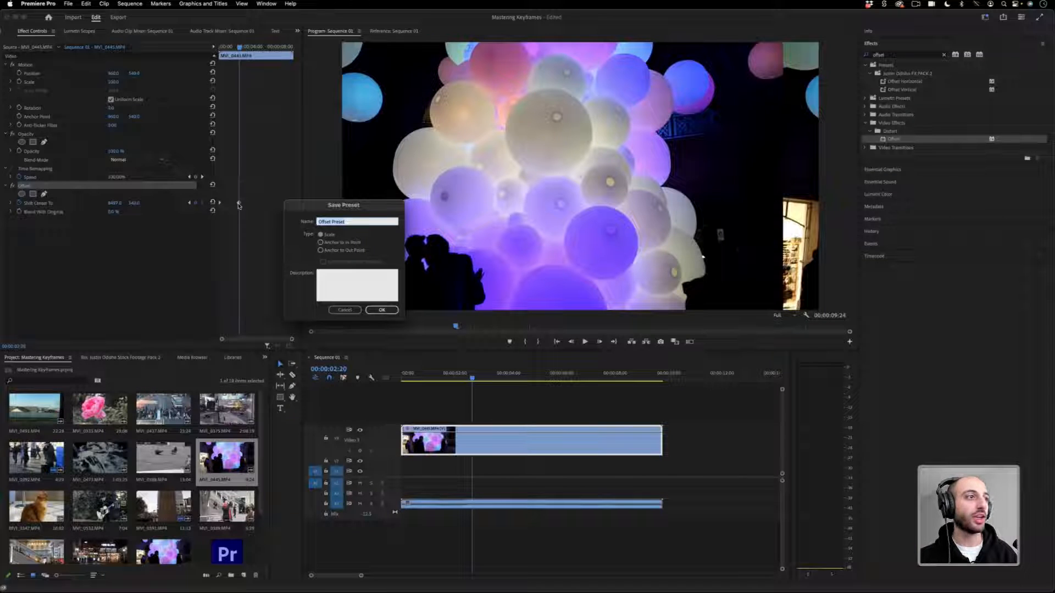
pyautogui.click(321, 242)
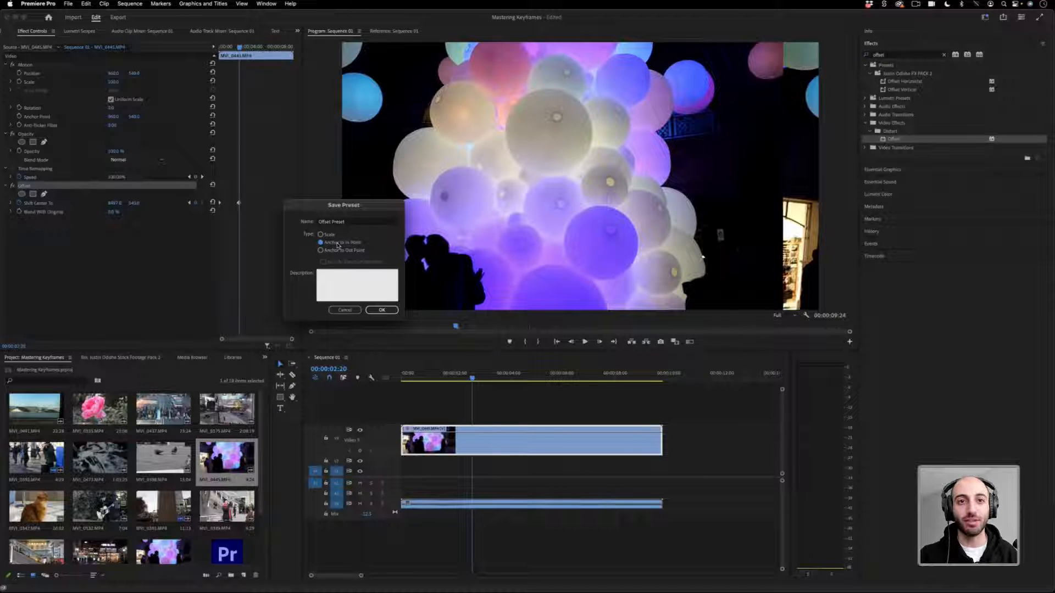
pyautogui.click(341, 250)
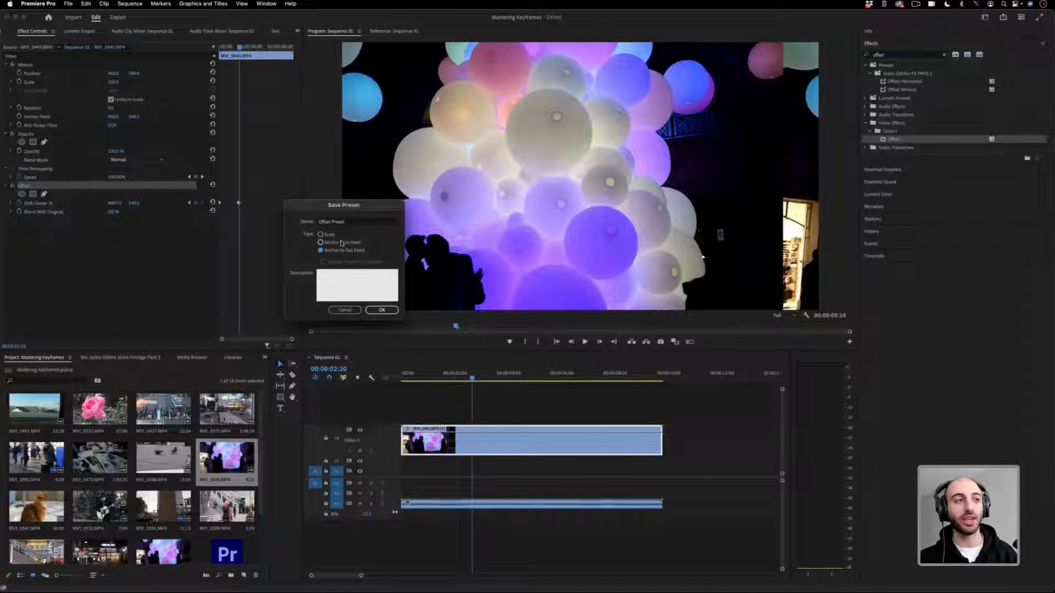
pyautogui.click(332, 236)
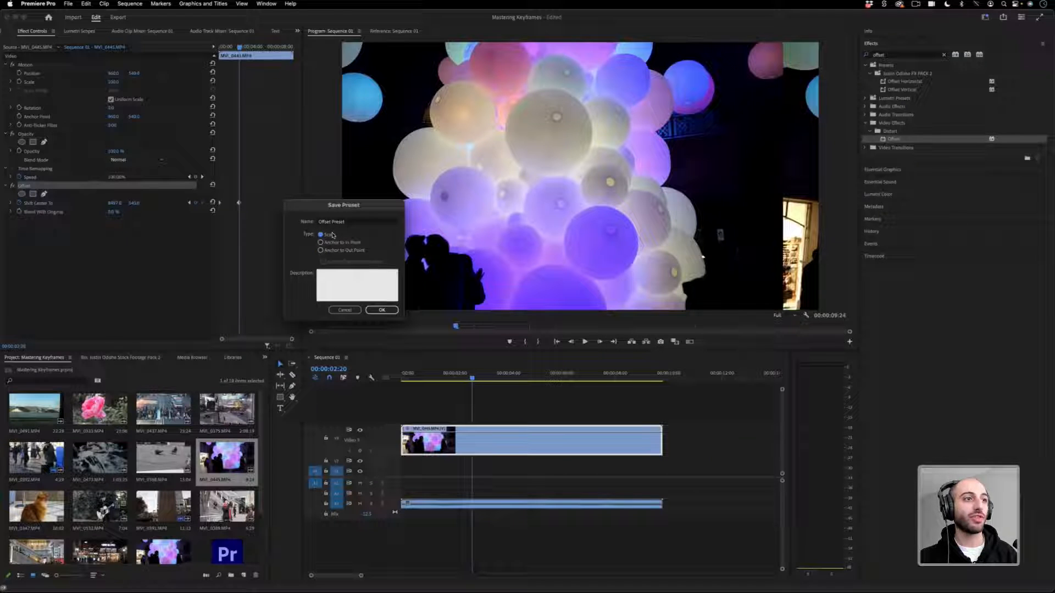
pyautogui.click(383, 311)
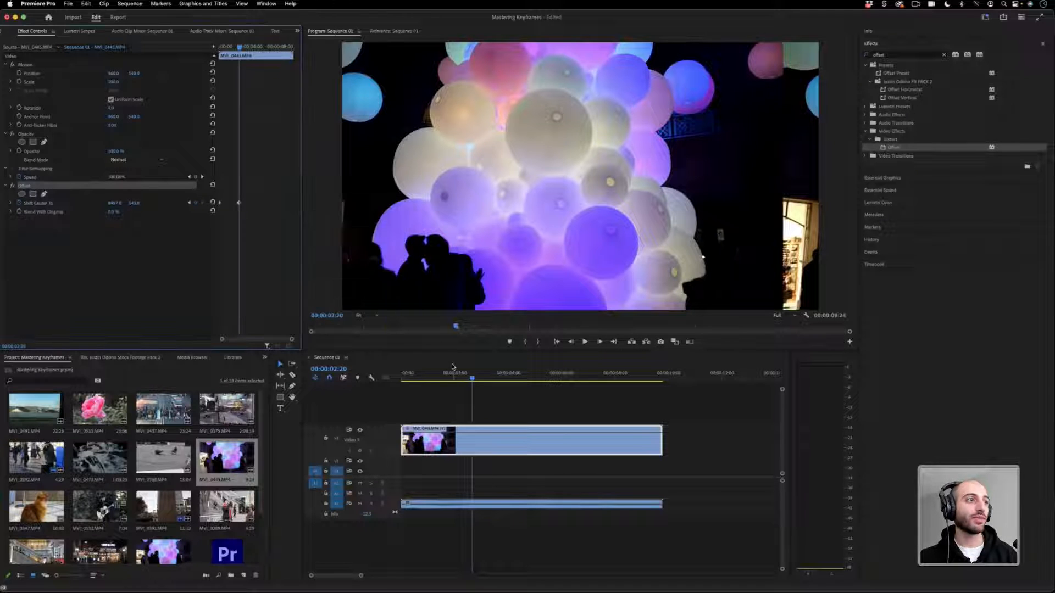
# Preview the spheres clip's offset animation from the start and delete the clip's audio.
pyautogui.moveTo(458, 375); pyautogui.dragTo(361, 387)
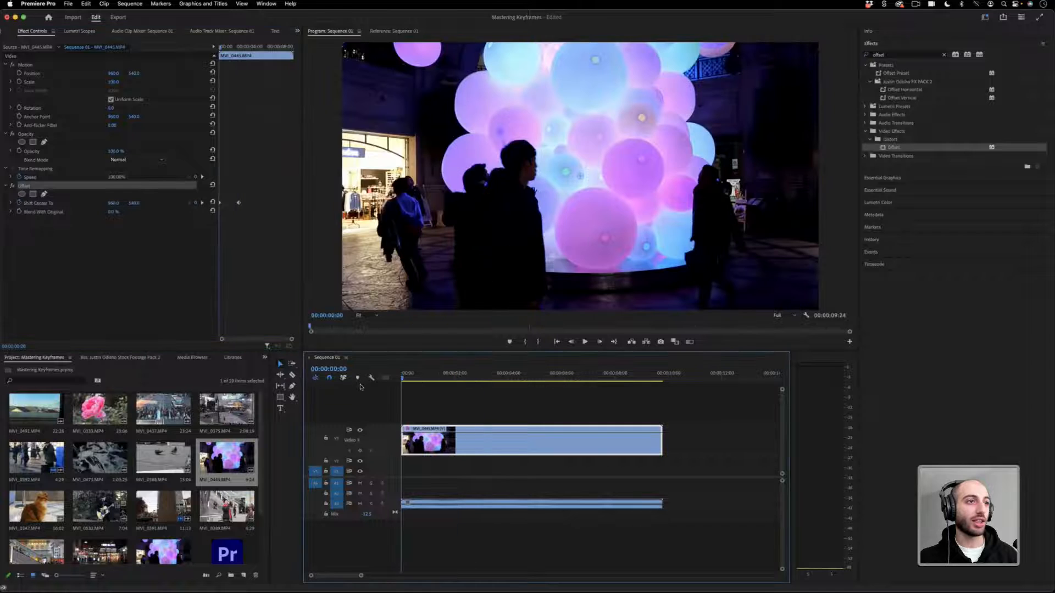
pyautogui.press('space')
pyautogui.press('space')
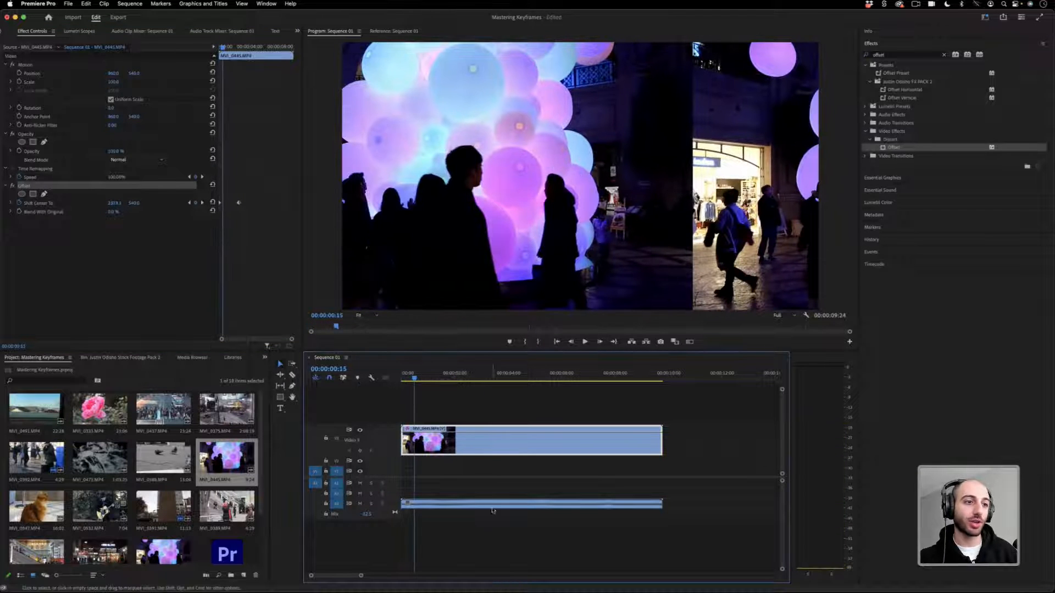
pyautogui.click(493, 506)
pyautogui.press('Delete')
pyautogui.press('space')
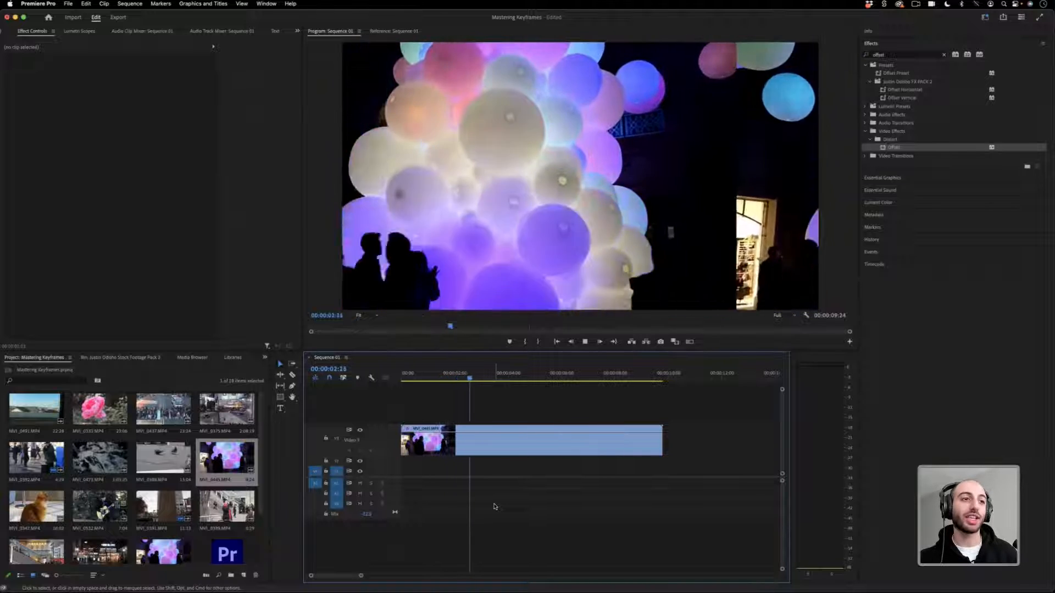
pyautogui.press('space')
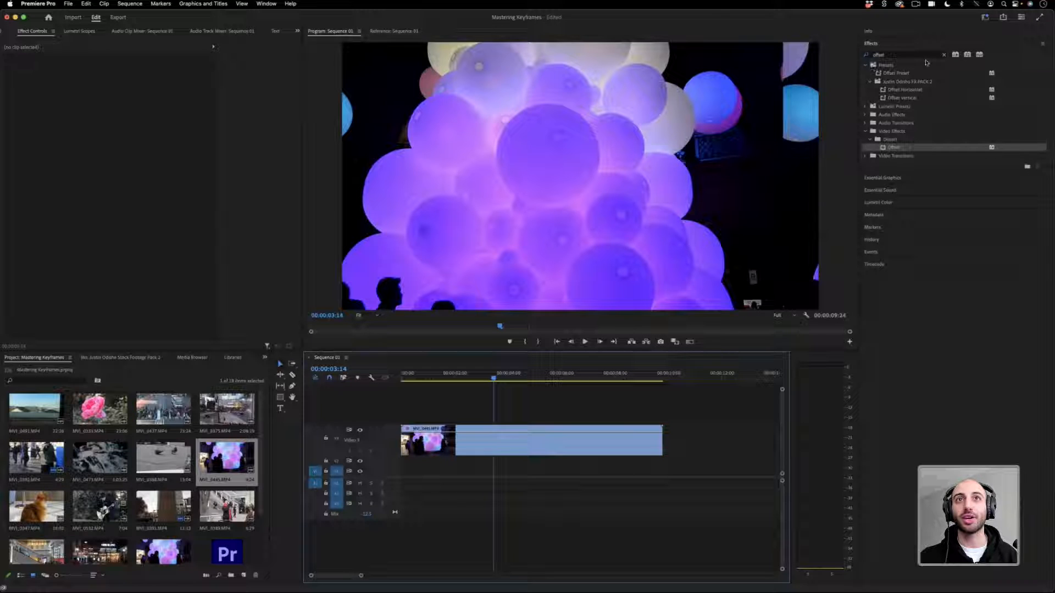
# Clear the effects search, select Offset Preset among the saved presets, and return the playhead to the sequence start.
pyautogui.click(945, 56)
pyautogui.click(866, 65)
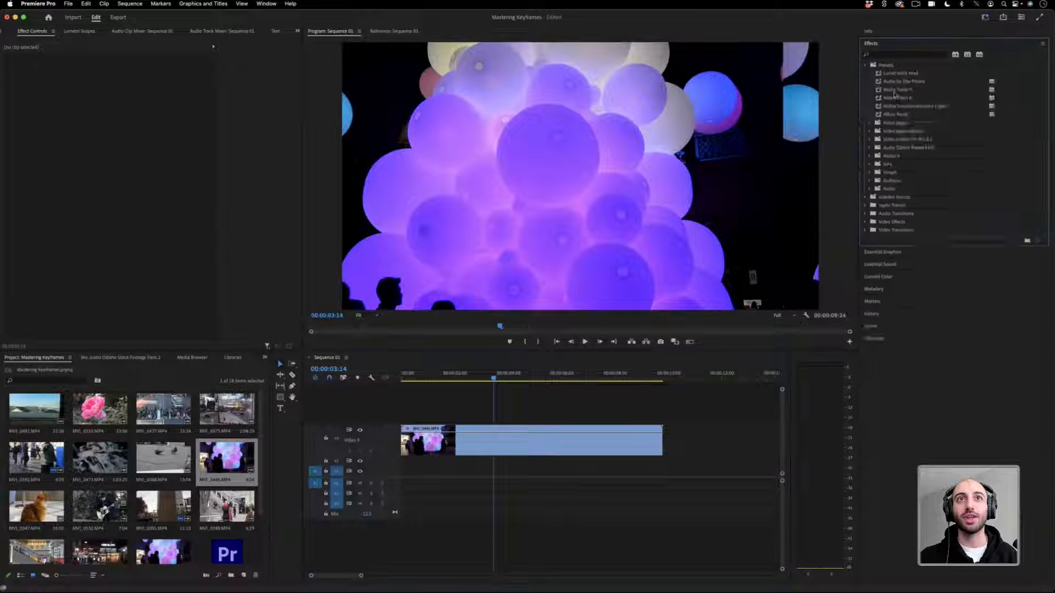
pyautogui.click(899, 115)
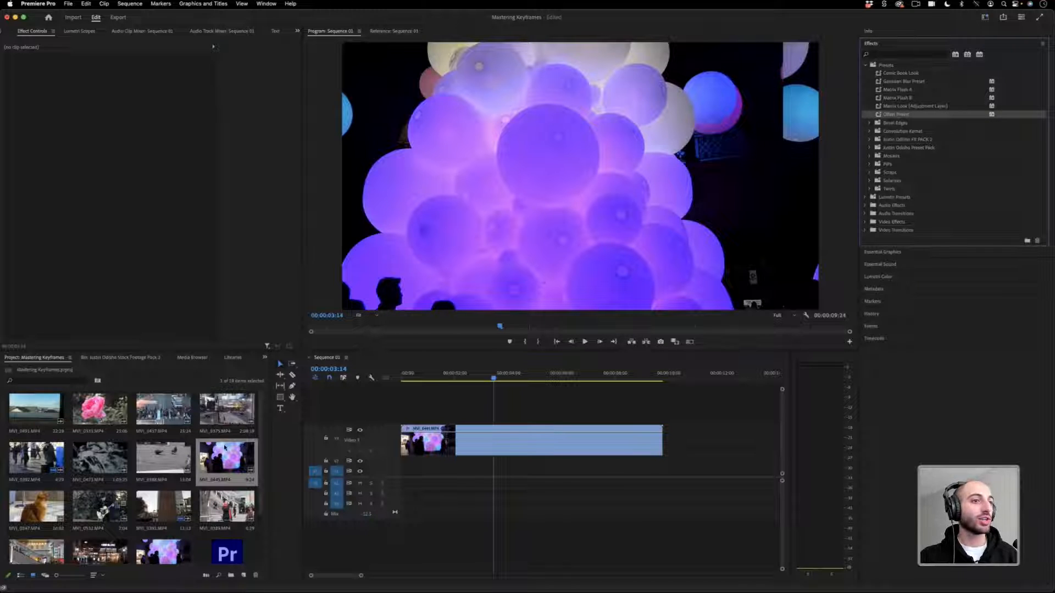
pyautogui.click(667, 373)
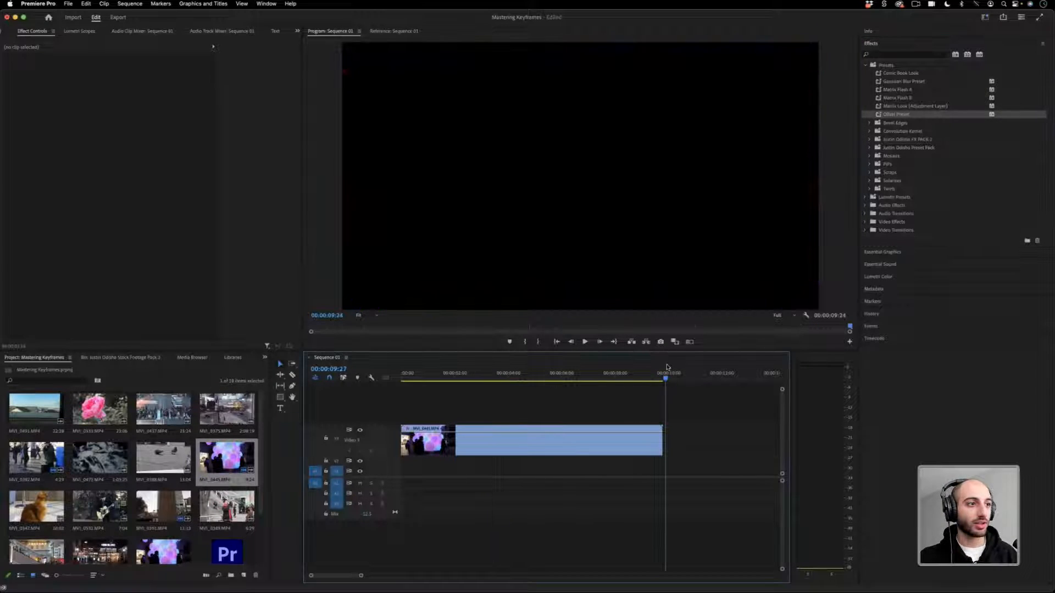
pyautogui.click(660, 372)
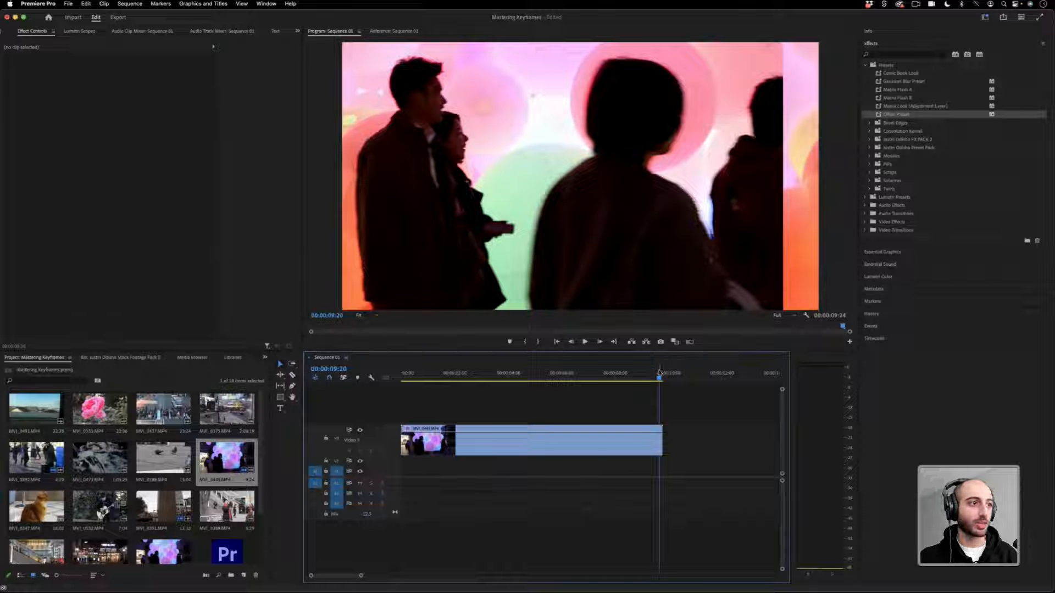
pyautogui.moveTo(660, 373); pyautogui.dragTo(160, 448)
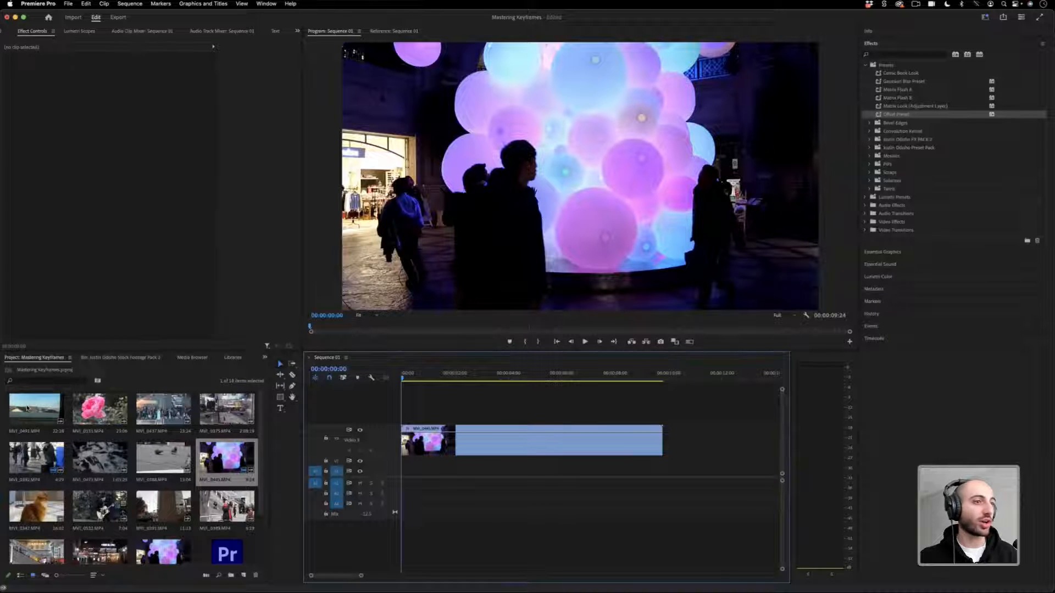
# Replace the spheres clip with the train window clip, apply Offset Preset to it, and play the result.
pyautogui.moveTo(35, 410); pyautogui.dragTo(402, 421)
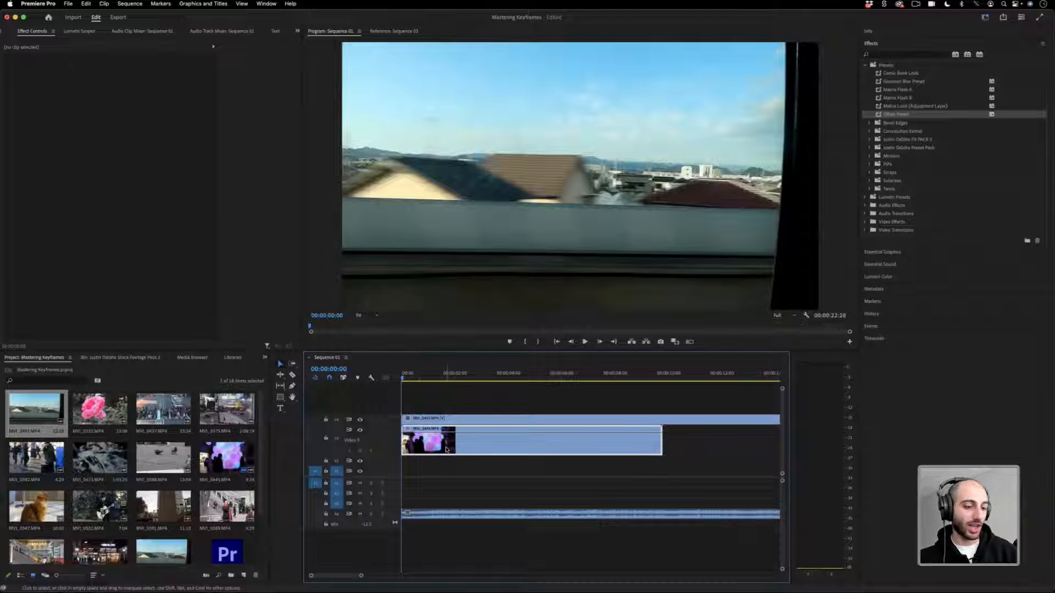
pyautogui.moveTo(905, 117); pyautogui.dragTo(532, 425)
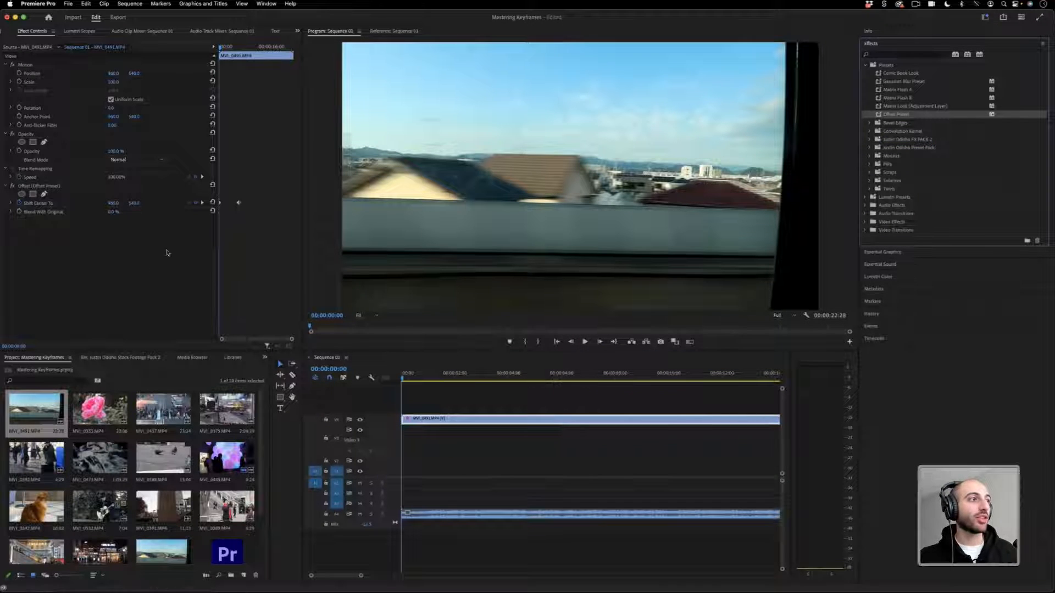
pyautogui.press('space')
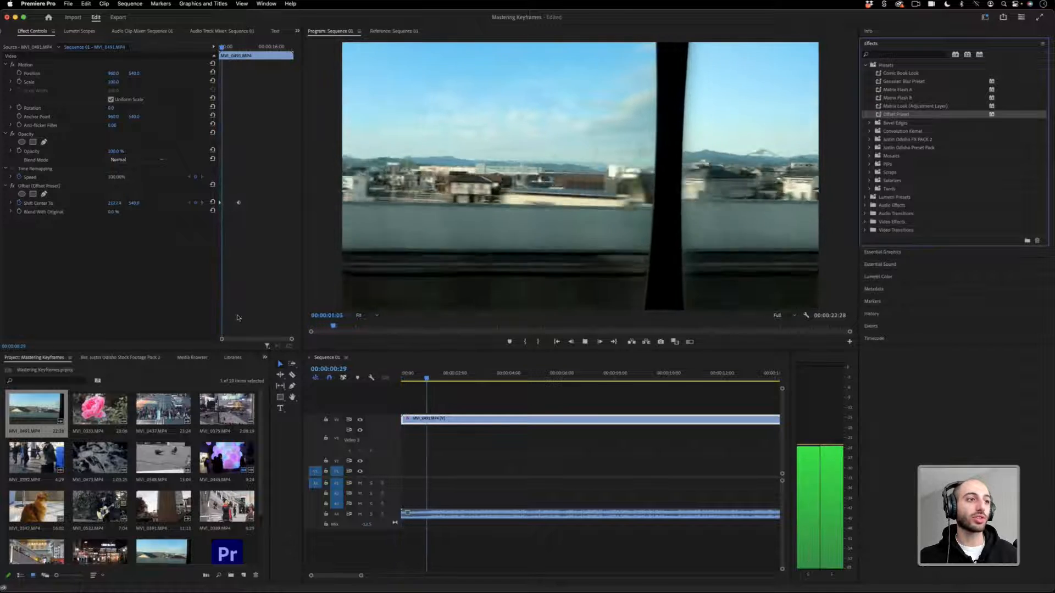
pyautogui.press('space')
# Move the train window clip's second Shift Center To keyframe to the end of the clip.
pyautogui.moveTo(361, 576); pyautogui.dragTo(480, 576)
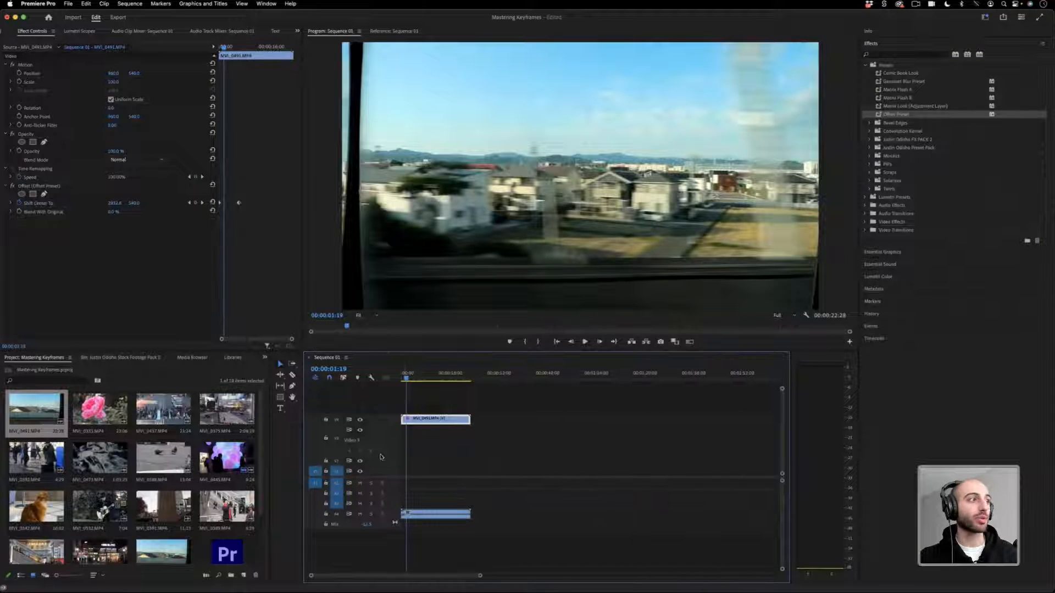
pyautogui.moveTo(408, 379)
pyautogui.mouseDown()
pyautogui.moveTo(430, 379)
pyautogui.moveTo(410, 378)
pyautogui.mouseUp()
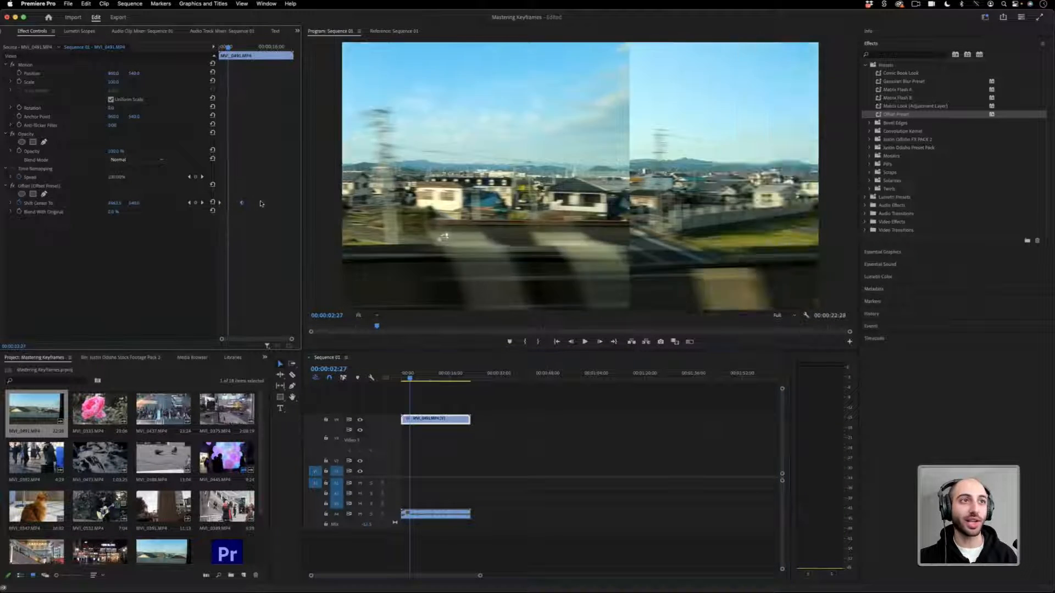
pyautogui.moveTo(240, 203); pyautogui.dragTo(305, 210)
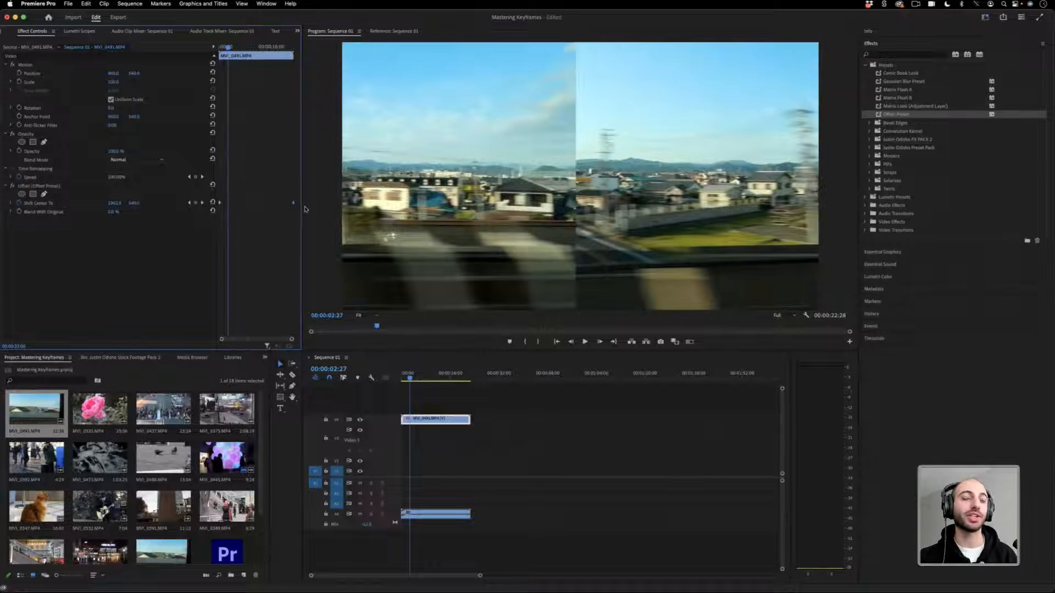
# Remove the Offset effect from the train window clip and place the pink flower clip directly after it.
pyautogui.click(49, 187)
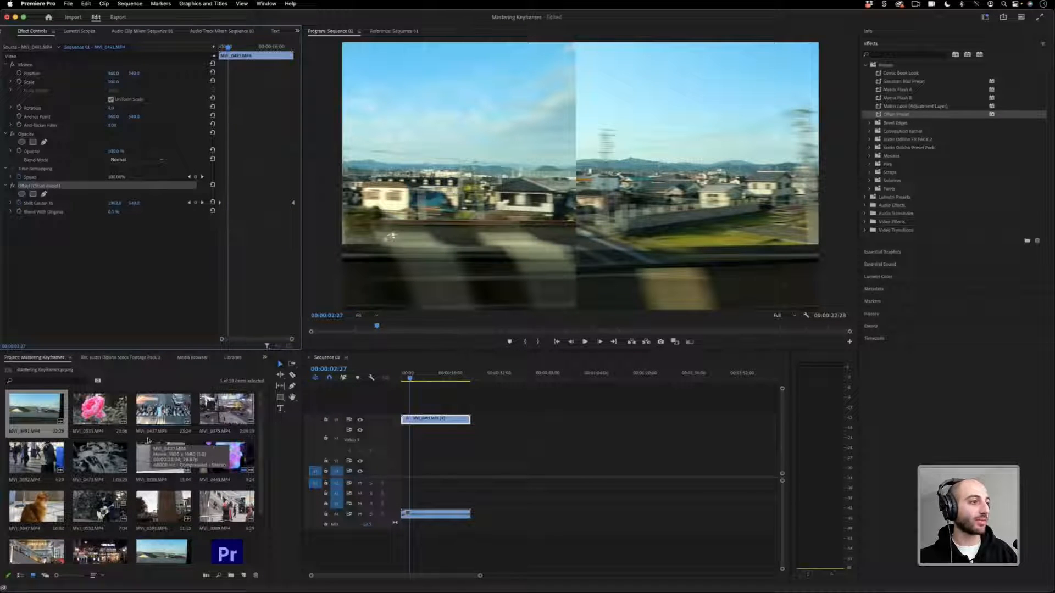
pyautogui.press('Delete')
pyautogui.moveTo(100, 410); pyautogui.dragTo(474, 418)
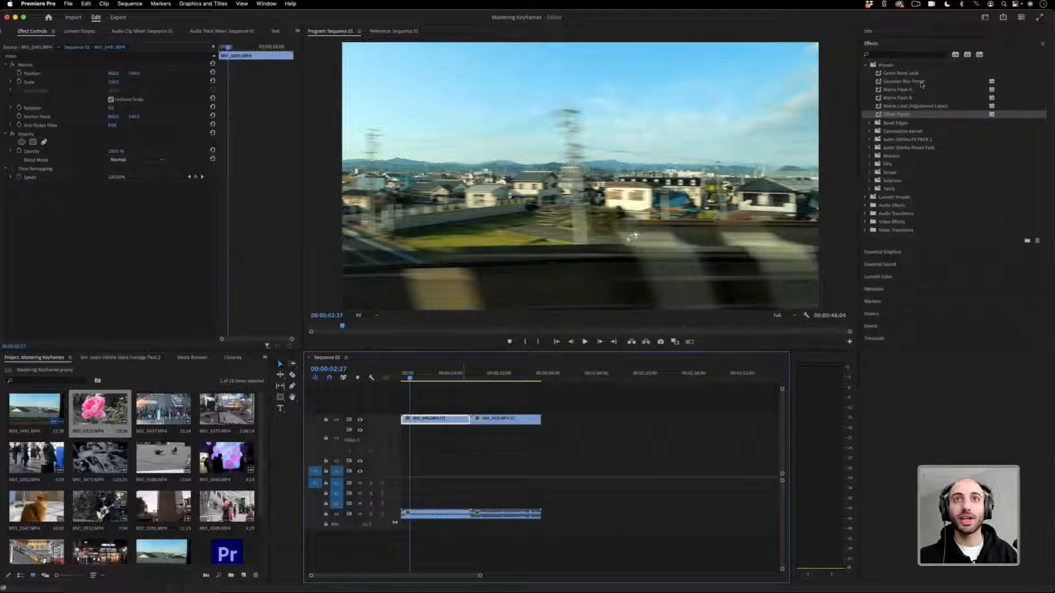
# Expand the installed Preset Pack, look through its effects folder, and open its transitions folder.
pyautogui.click(870, 148)
pyautogui.click(874, 156)
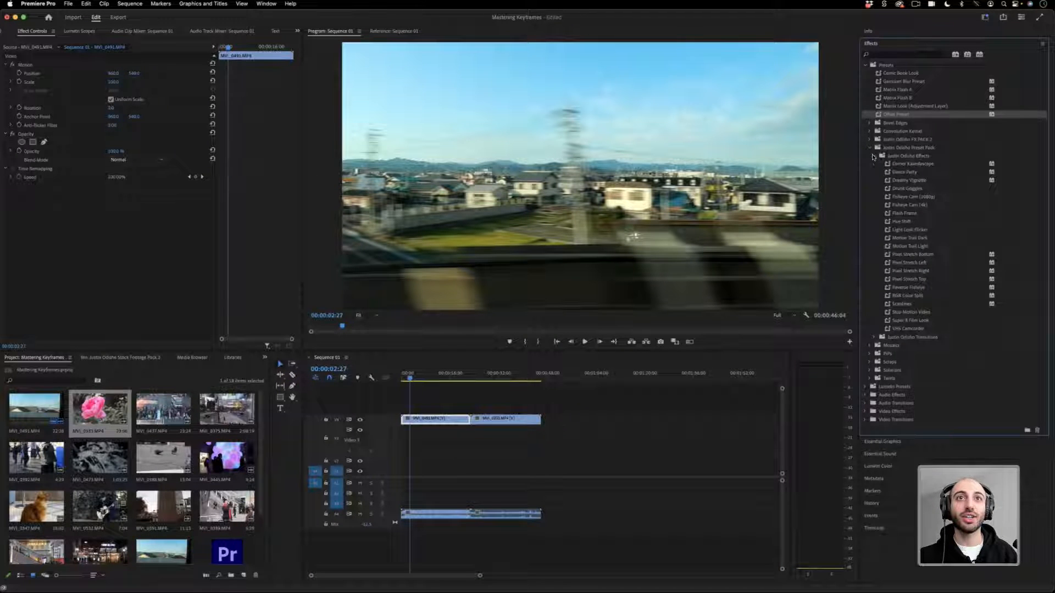
pyautogui.click(874, 157)
pyautogui.click(875, 165)
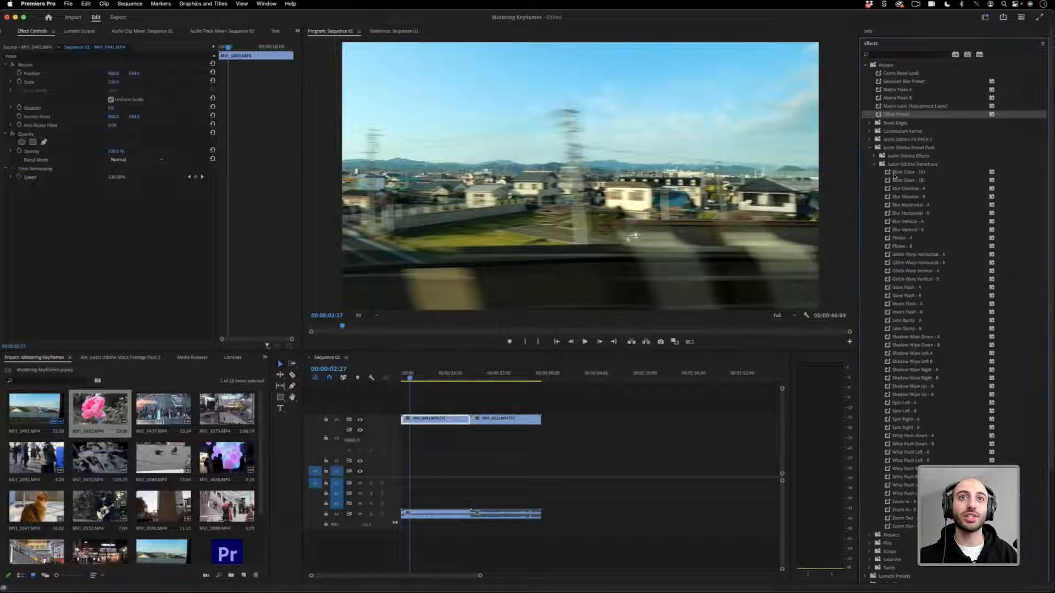
# Delete all clips from the timeline, then place the orange cat clip on the first track followed by the building clip.
pyautogui.moveTo(572, 391); pyautogui.dragTo(400, 536)
pyautogui.press('Delete')
pyautogui.moveTo(36, 506); pyautogui.dragTo(409, 476)
pyautogui.moveTo(180, 508); pyautogui.dragTo(453, 479)
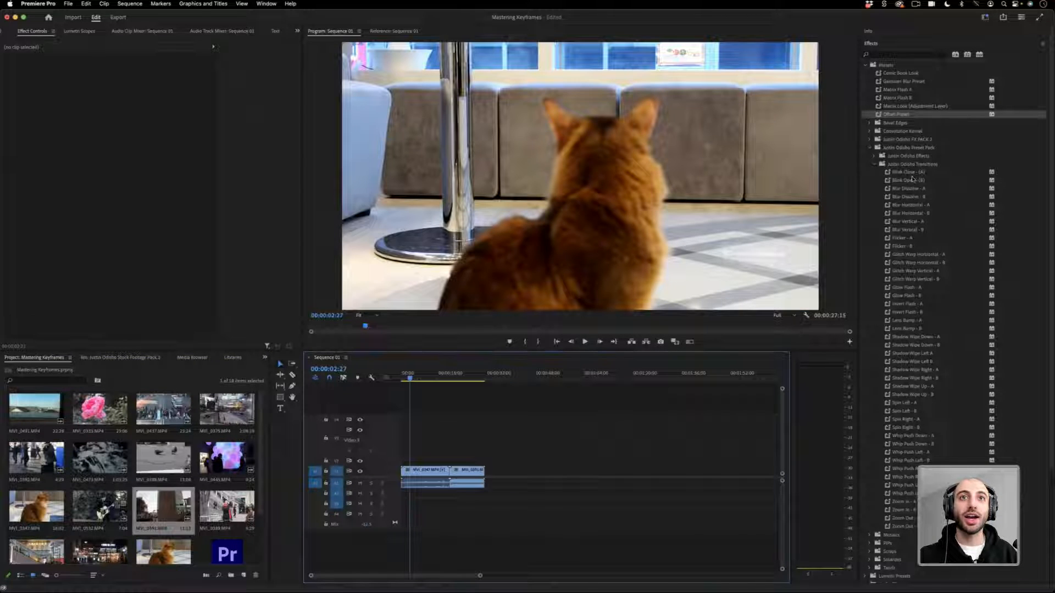
# Apply the Blink Close - (A) preset to the cat clip and Blink Open - (B) to the clip after it.
pyautogui.moveTo(908, 172); pyautogui.dragTo(434, 471)
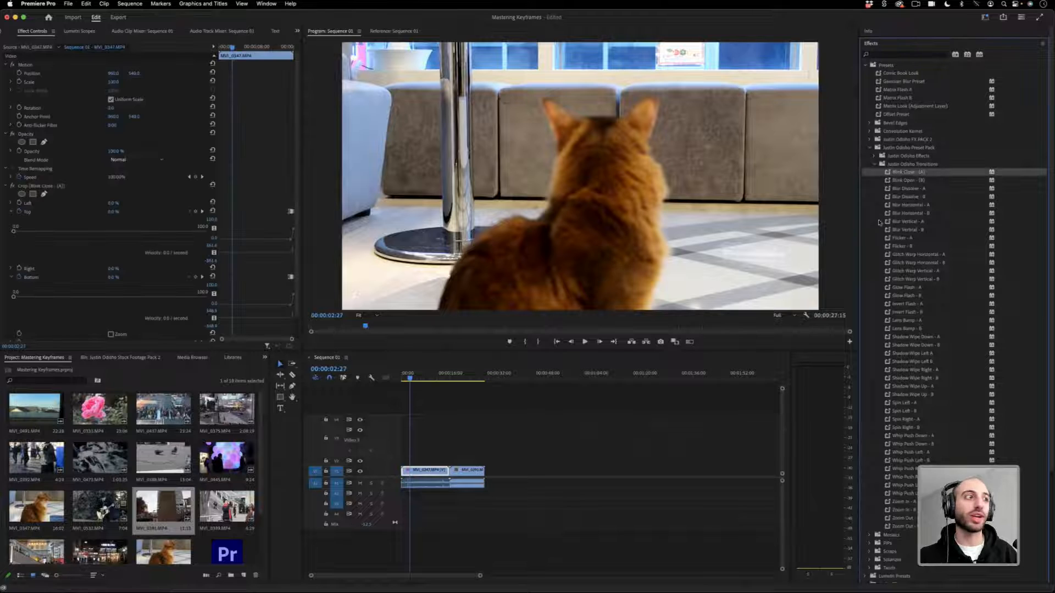
pyautogui.moveTo(919, 181); pyautogui.dragTo(467, 471)
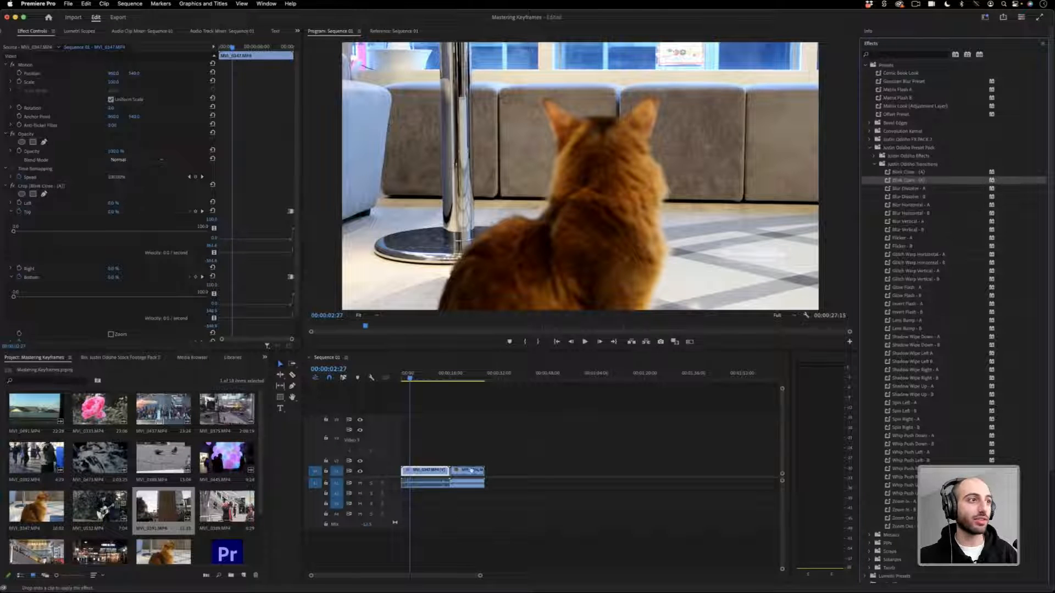
# Inspect the Blink preset's Crop keyframes on the cat and building clips, viewing frames around the cut between them.
pyautogui.click(438, 373)
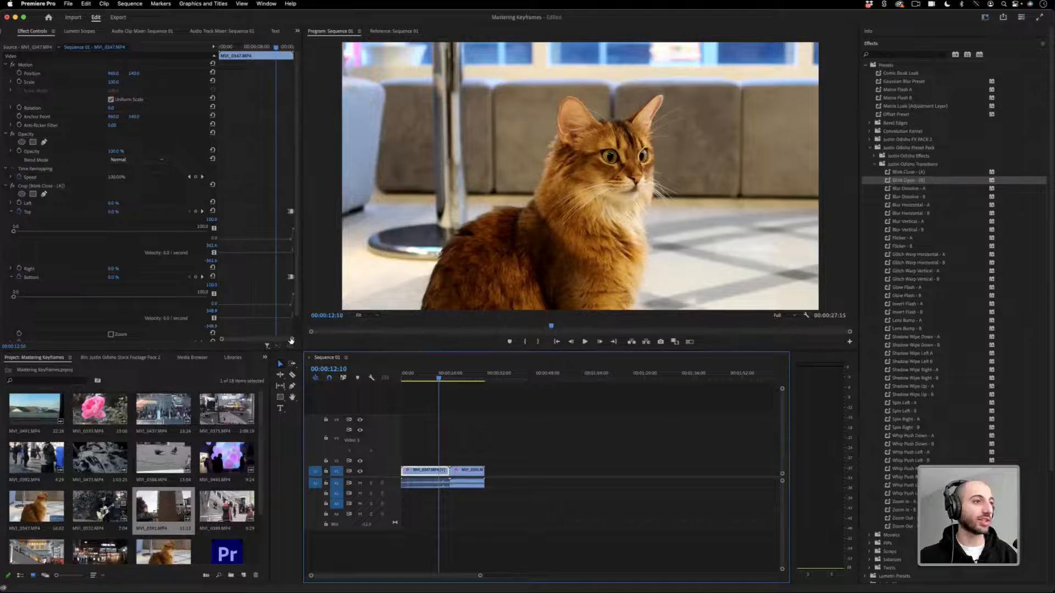
pyautogui.moveTo(292, 341)
pyautogui.mouseDown()
pyautogui.moveTo(264, 341)
pyautogui.moveTo(286, 341)
pyautogui.mouseUp()
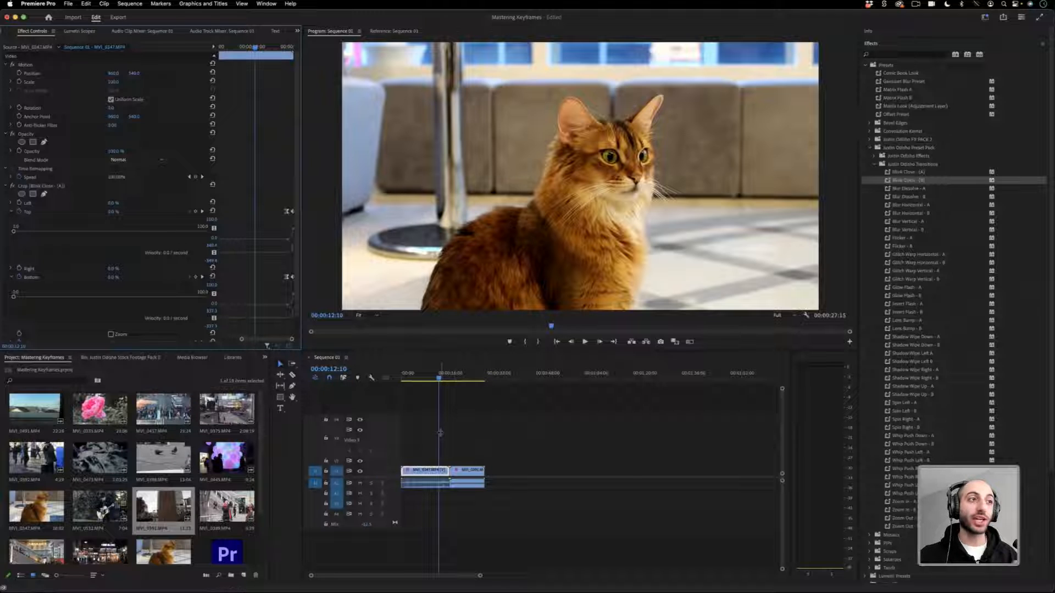
pyautogui.click(460, 472)
pyautogui.click(450, 377)
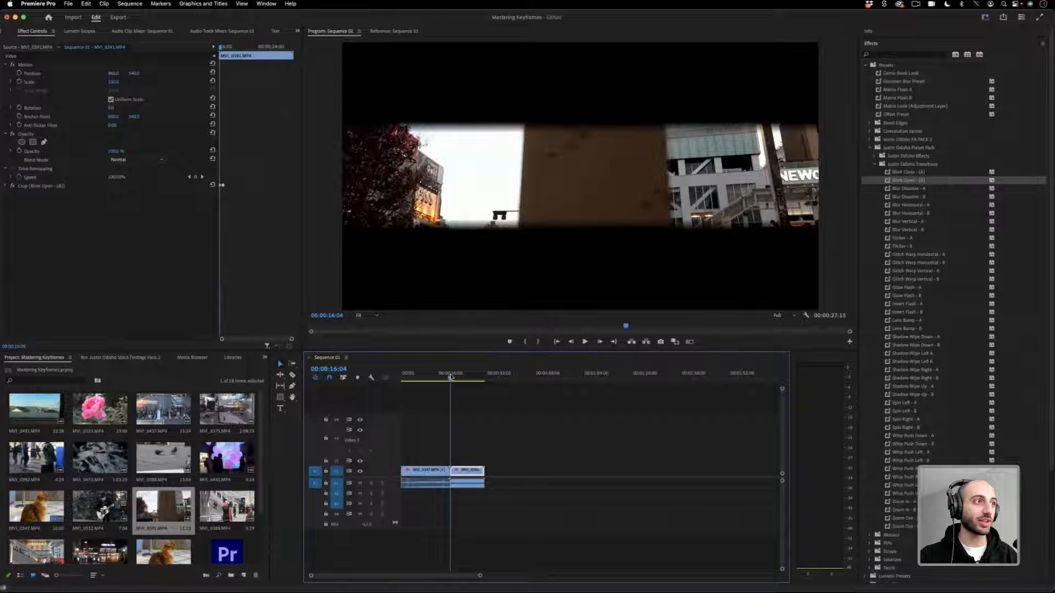
pyautogui.moveTo(451, 377); pyautogui.dragTo(453, 377)
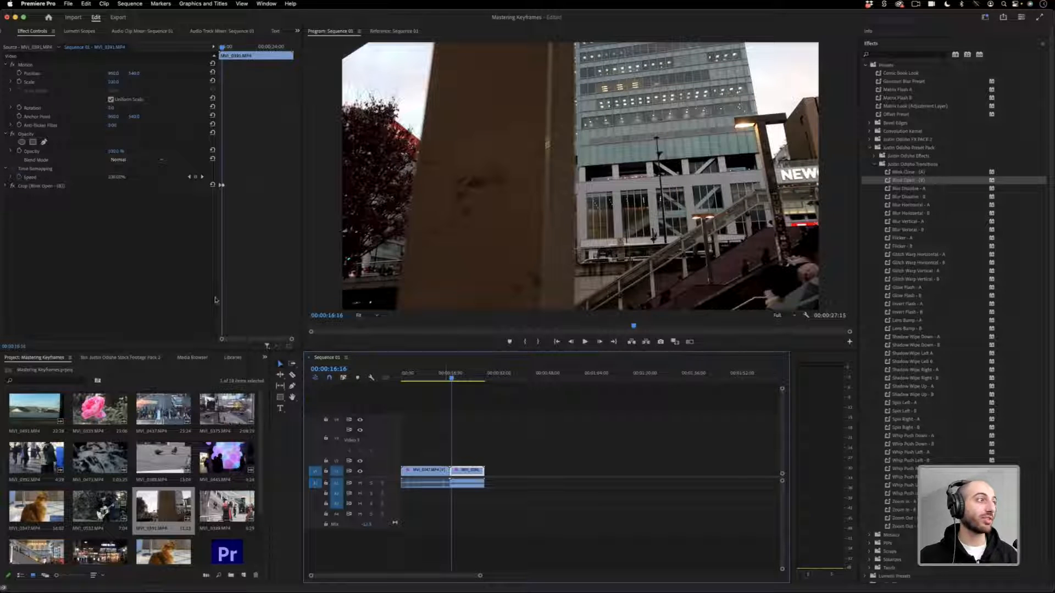
pyautogui.click(439, 376)
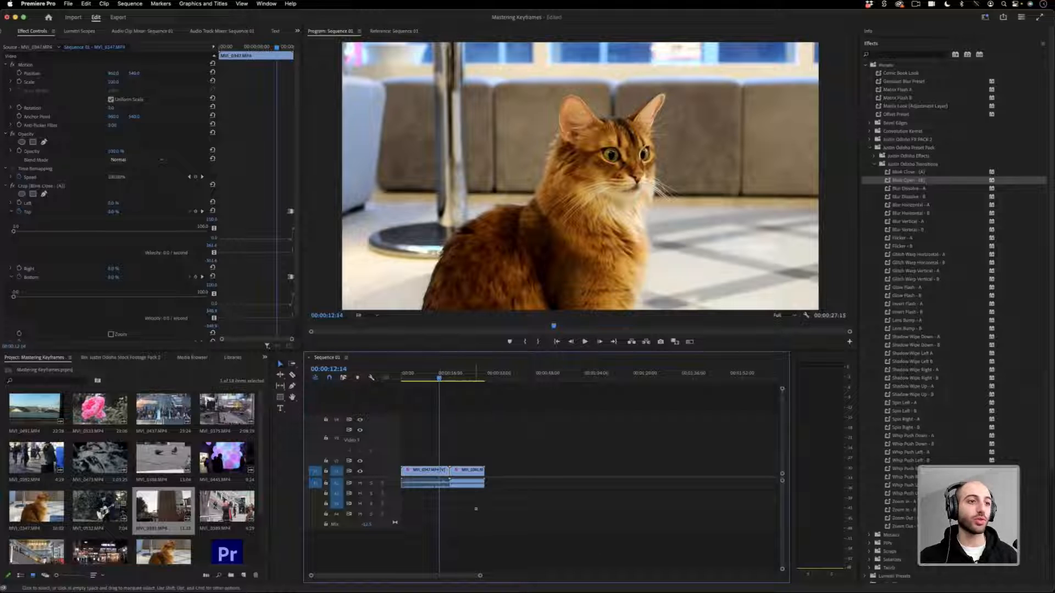
# Delete the audio of both clips and play back the blink transition across the cut.
pyautogui.click(432, 483)
pyautogui.press('Delete')
pyautogui.press('space')
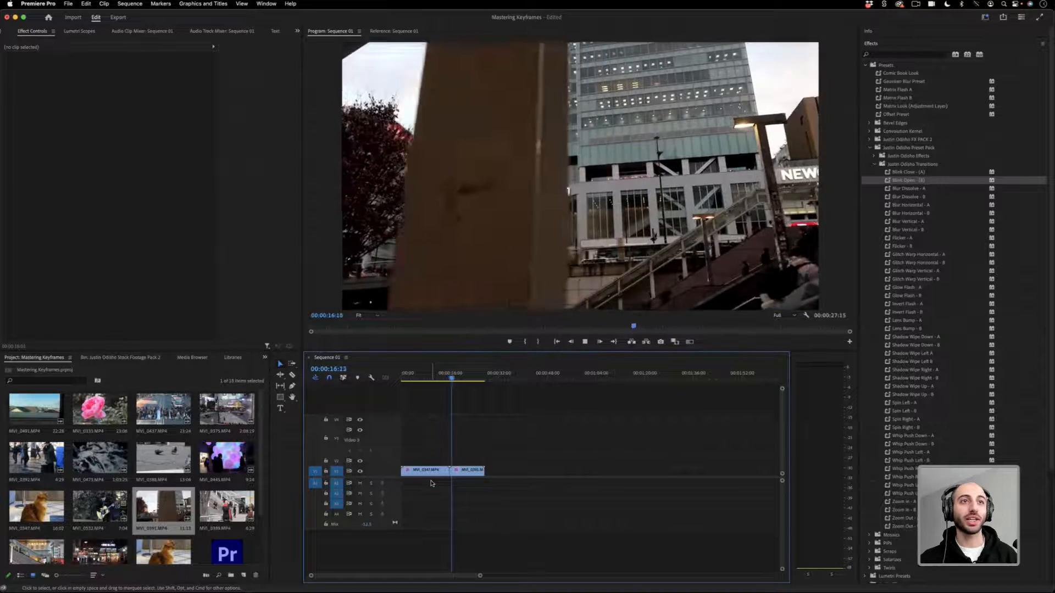
pyautogui.press('space')
pyautogui.click(449, 370)
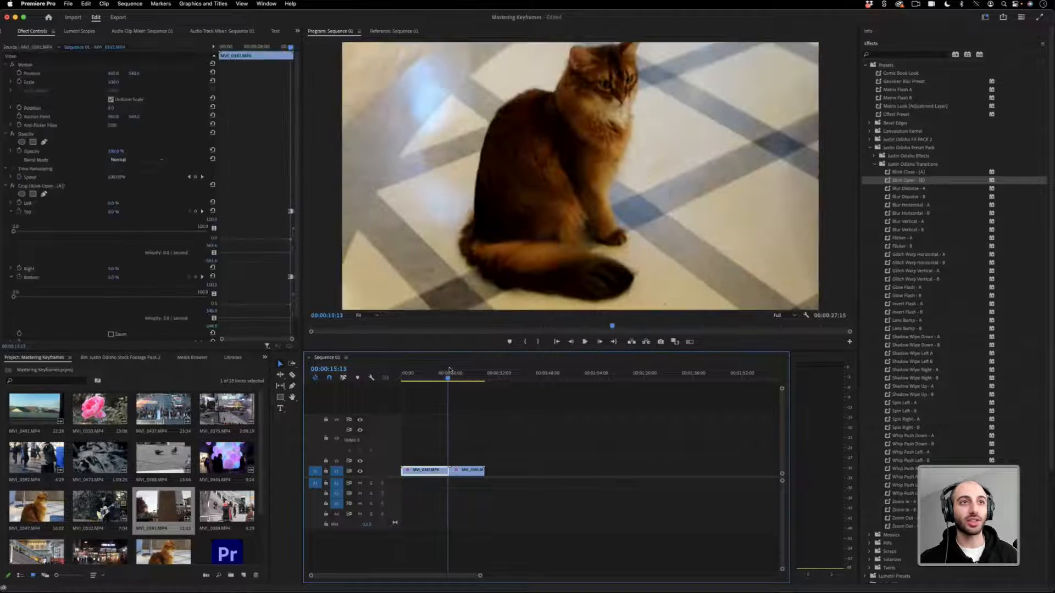
pyautogui.press('space')
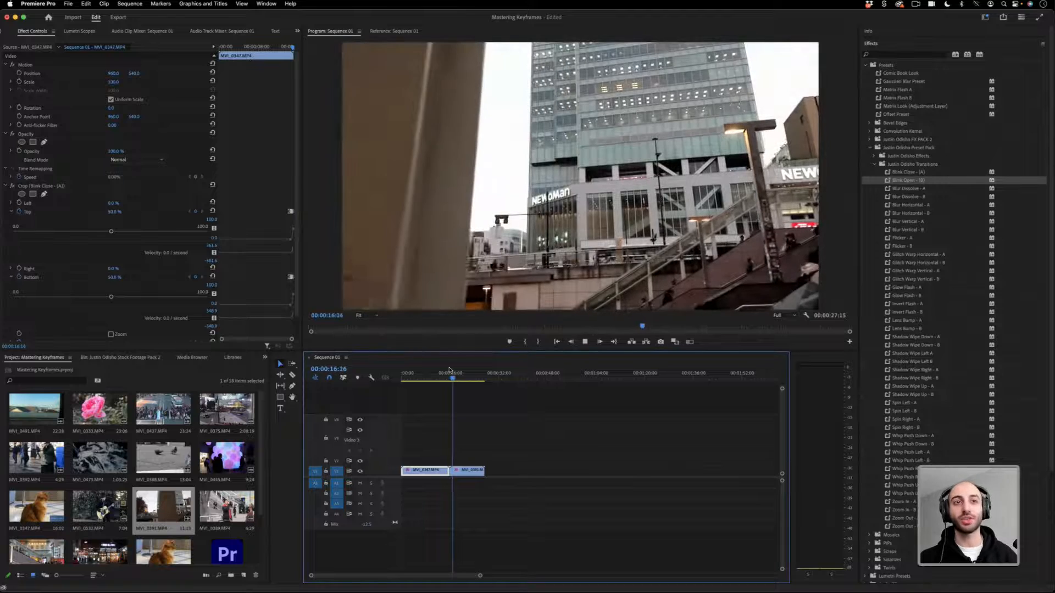
pyautogui.press('space')
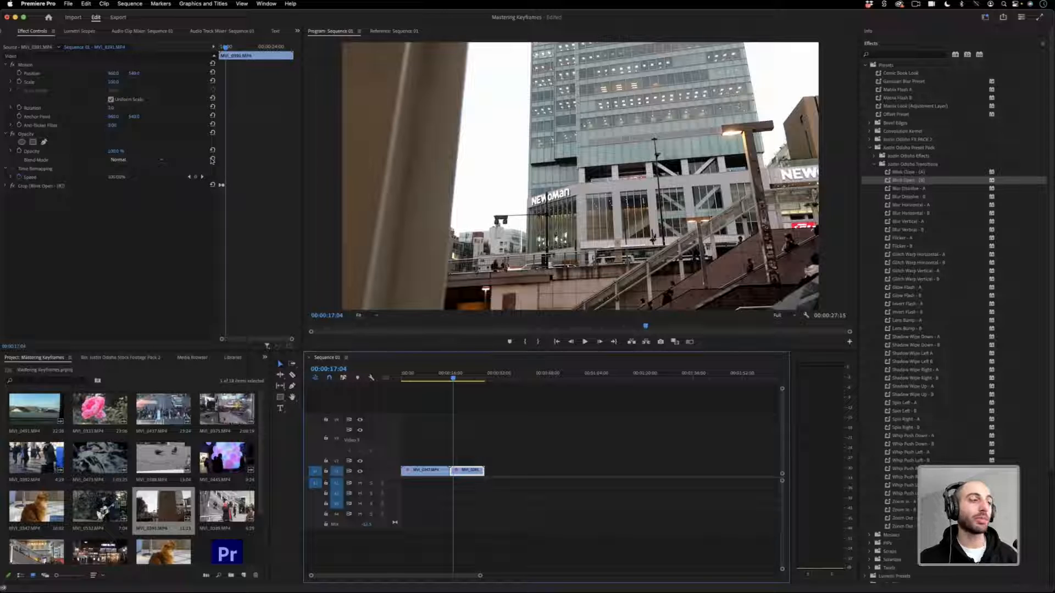
# Filter the building clip's effect controls to show only its keyframed properties, with the playhead at the clip's first frame.
pyautogui.click(32, 182)
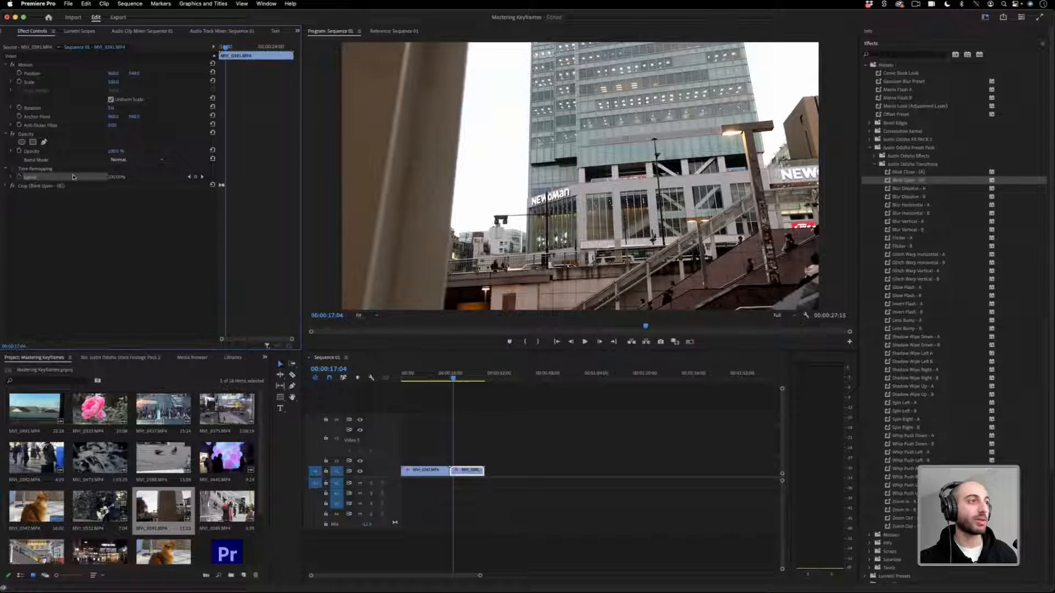
pyautogui.click(189, 177)
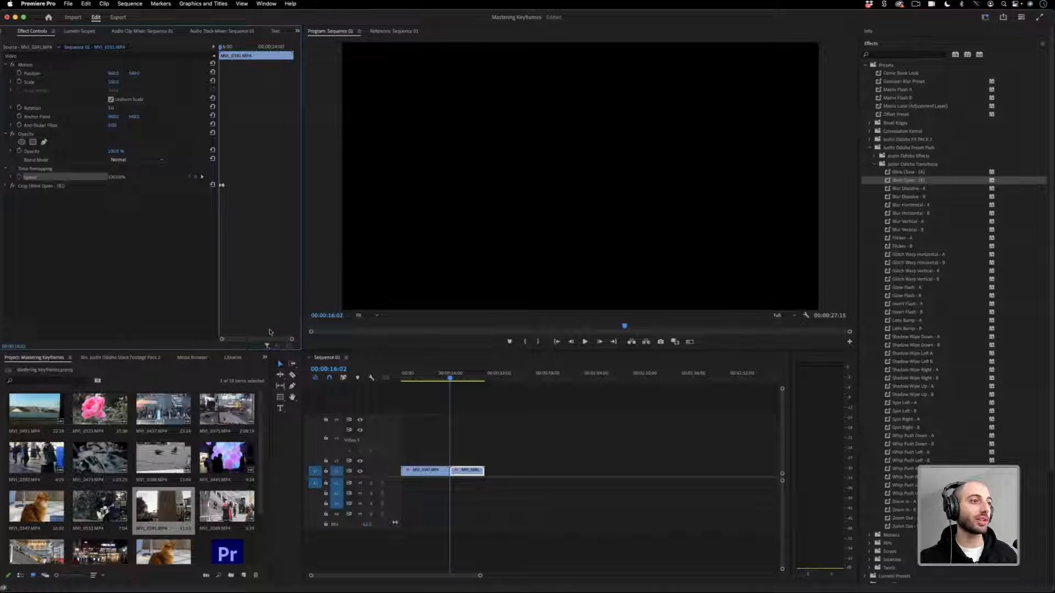
pyautogui.click(267, 345)
pyautogui.click(297, 363)
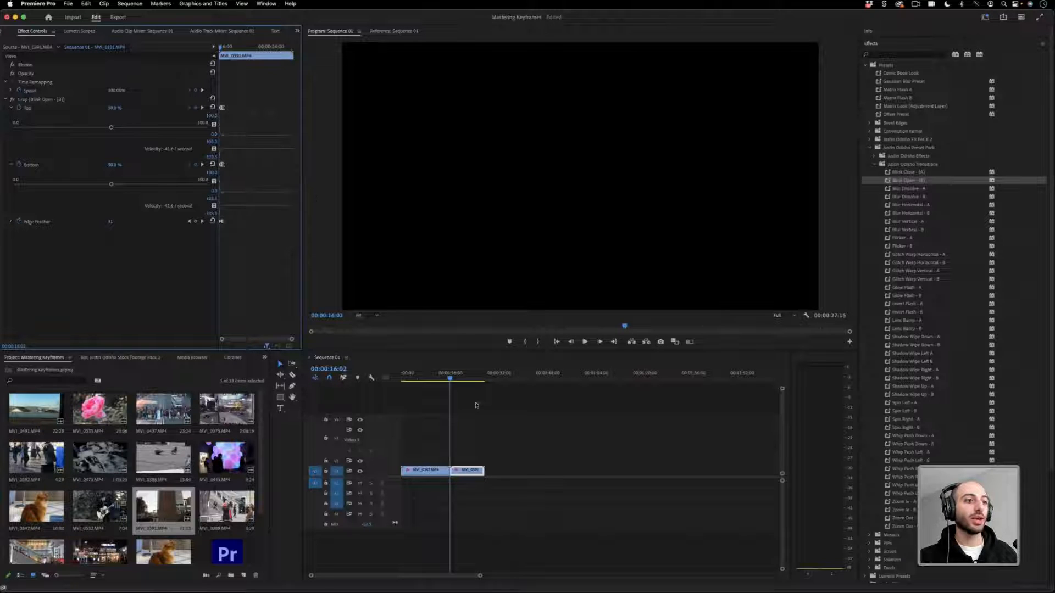
# Delete both clips from the timeline and place the pigeon clip MVI_0388.MP4 at the start of the first track.
pyautogui.moveTo(513, 416); pyautogui.dragTo(399, 501)
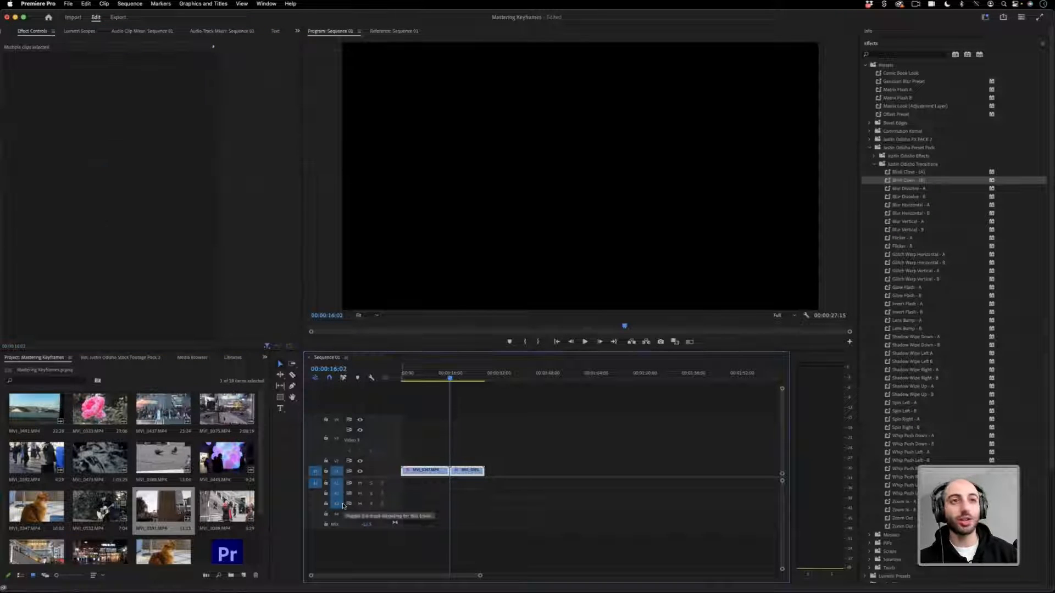
pyautogui.press('Delete')
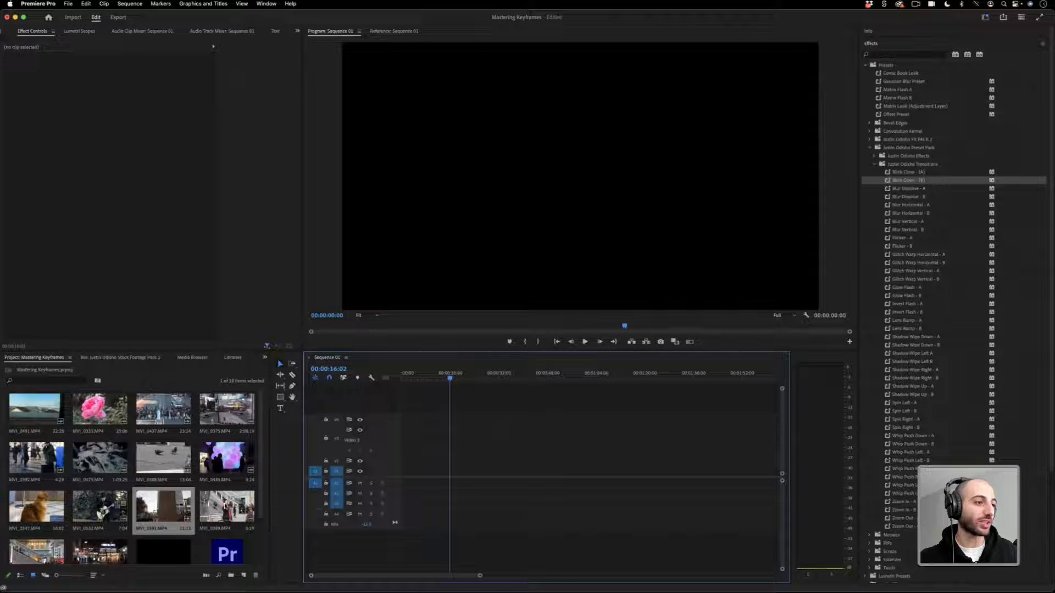
pyautogui.click(225, 509)
pyautogui.moveTo(177, 453); pyautogui.dragTo(417, 473)
pyautogui.click(411, 375)
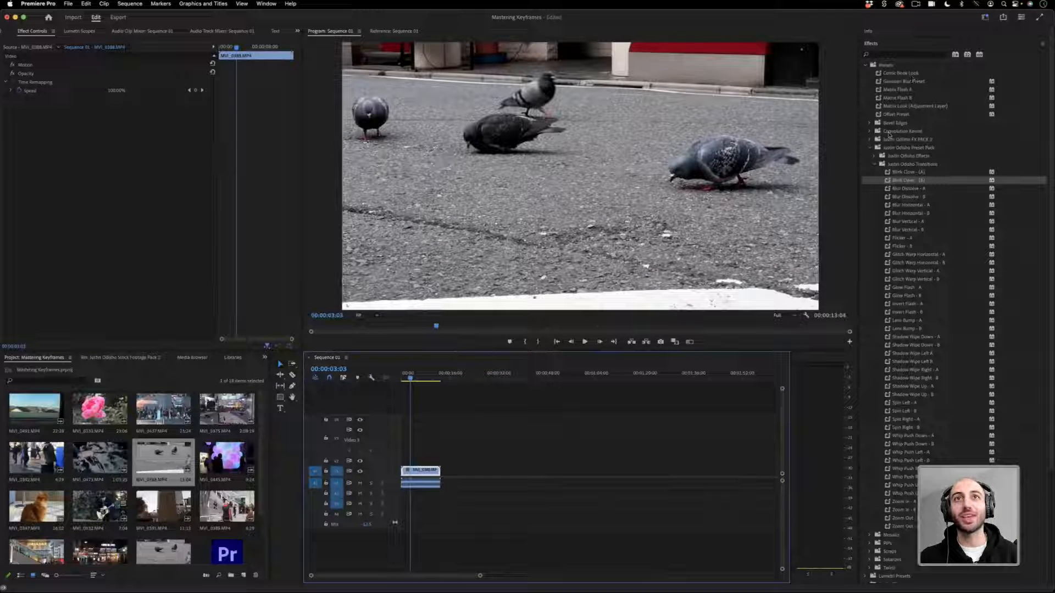
# Collapse the installed Preset Pack together with its transitions and effects folders.
pyautogui.click(874, 164)
pyautogui.click(874, 156)
pyautogui.click(873, 156)
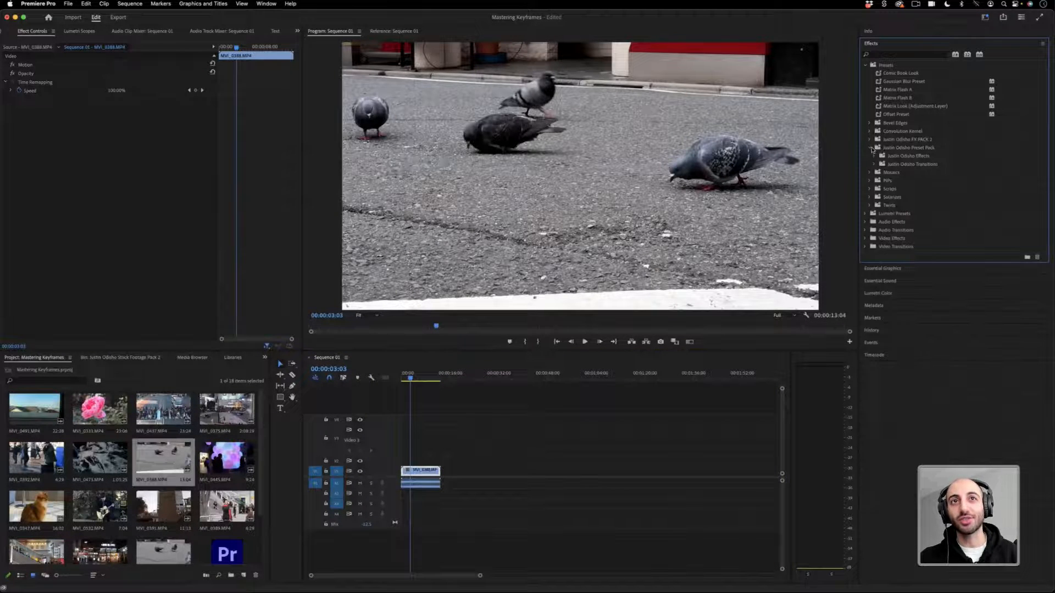
pyautogui.click(870, 147)
# Search the effects for "wave warp" and apply Wave Warp to the pigeon clip.
pyautogui.click(893, 55)
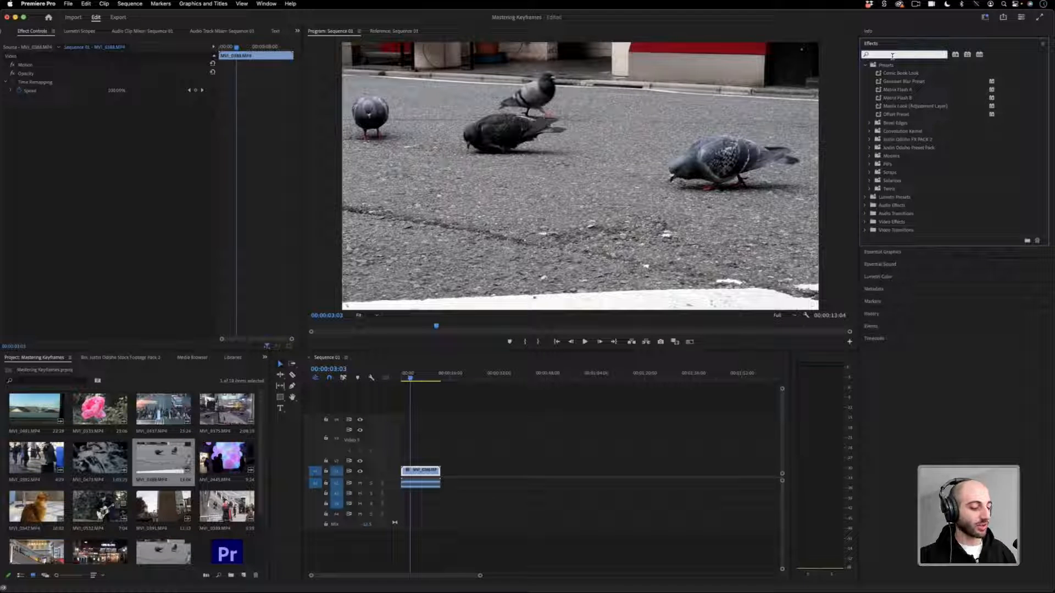
pyautogui.write('wa')
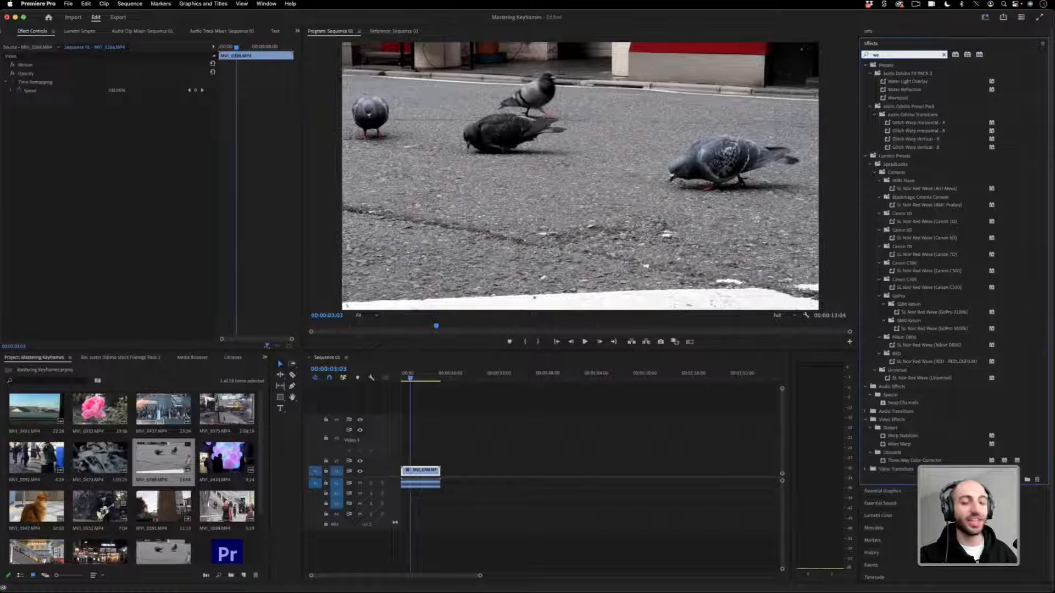
pyautogui.write('ve')
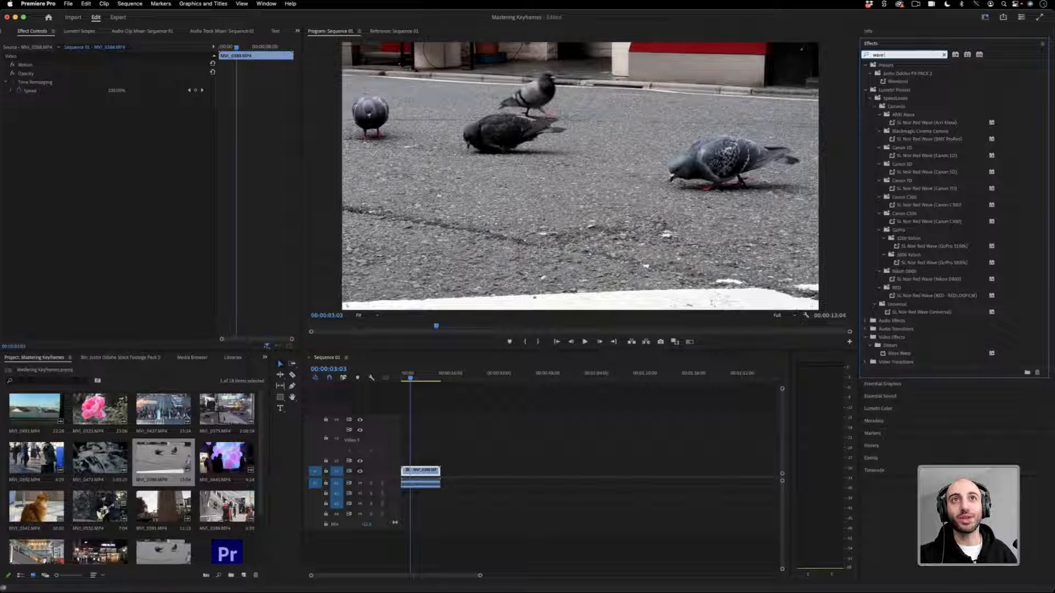
pyautogui.write(' warp')
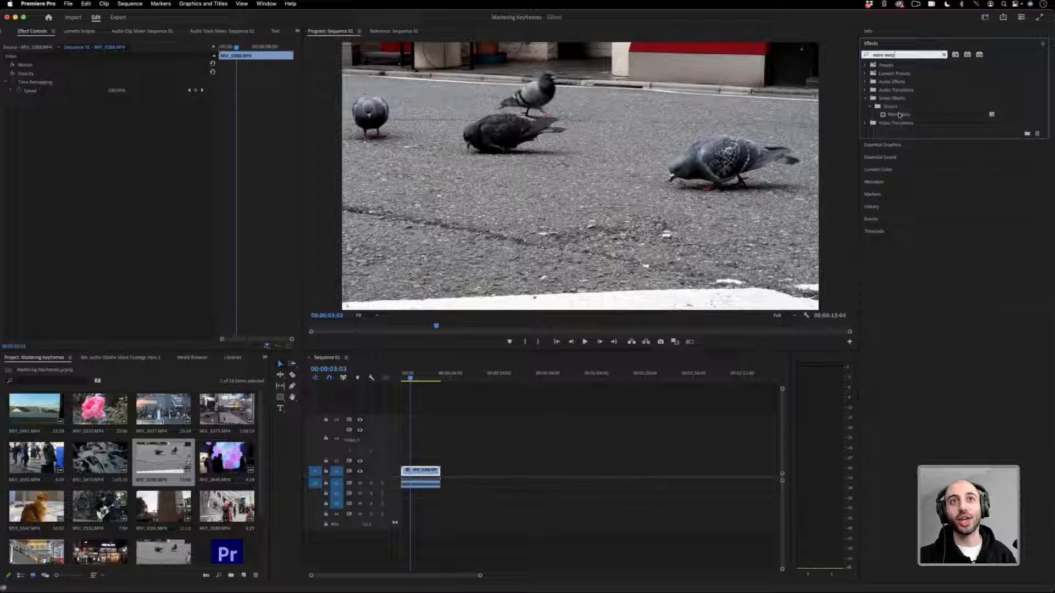
pyautogui.moveTo(901, 117)
pyautogui.mouseDown()
pyautogui.moveTo(390, 485)
pyautogui.moveTo(424, 472)
pyautogui.mouseUp()
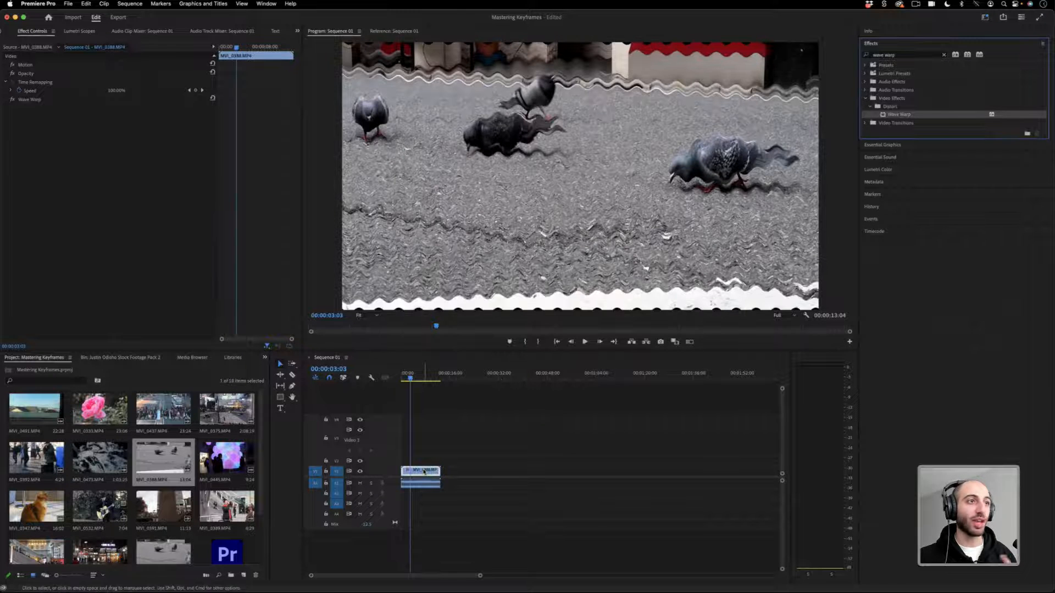
# Turn off keyframing for the pigeon clip's Speed and show all effect properties again, including Wave Warp's parameters.
pyautogui.click(21, 91)
pyautogui.press('Return')
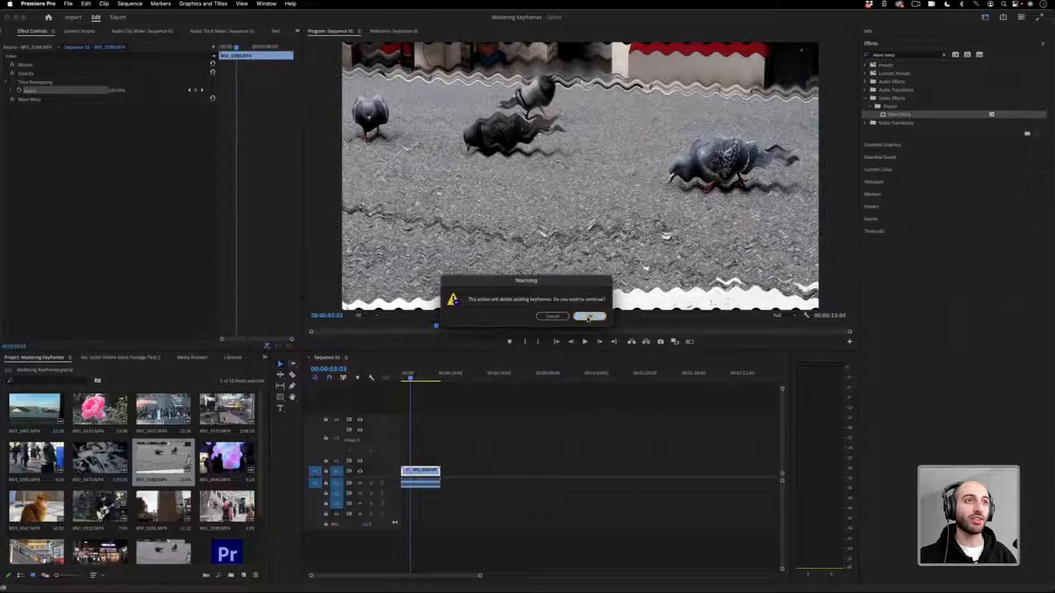
pyautogui.click(31, 100)
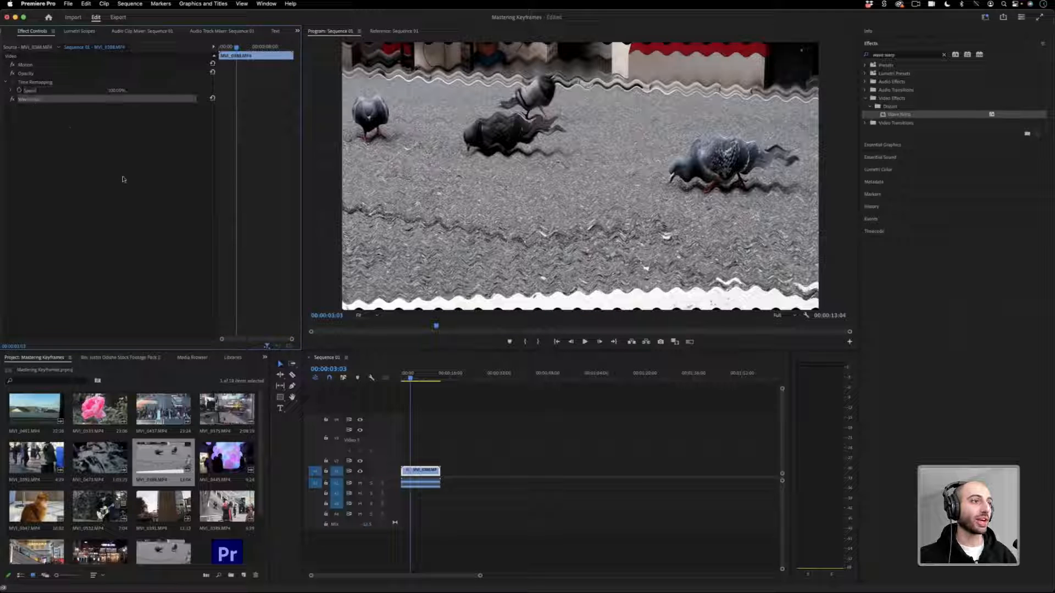
pyautogui.click(267, 346)
pyautogui.click(274, 353)
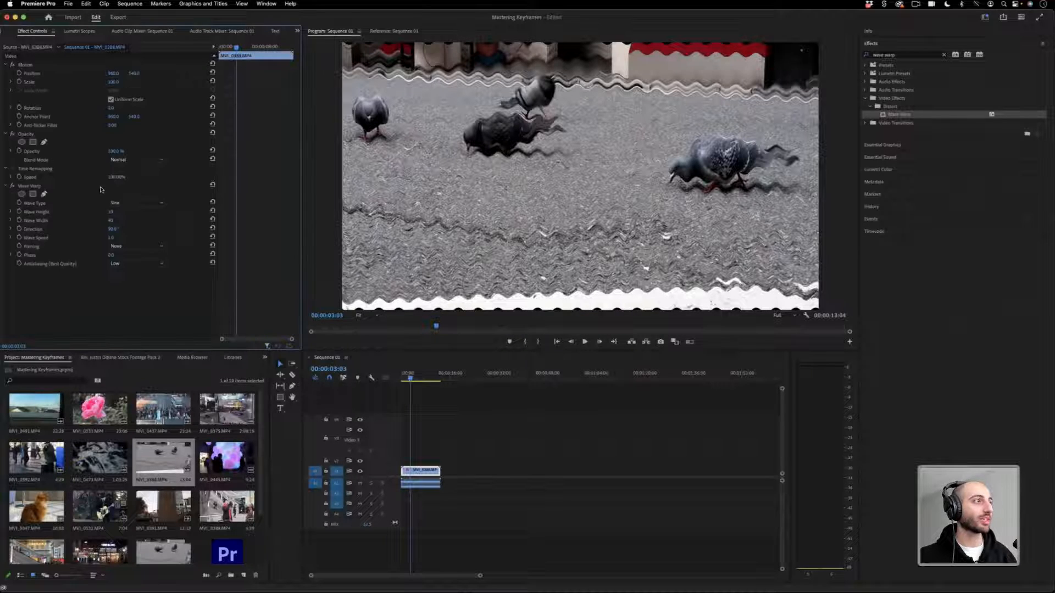
pyautogui.click(42, 187)
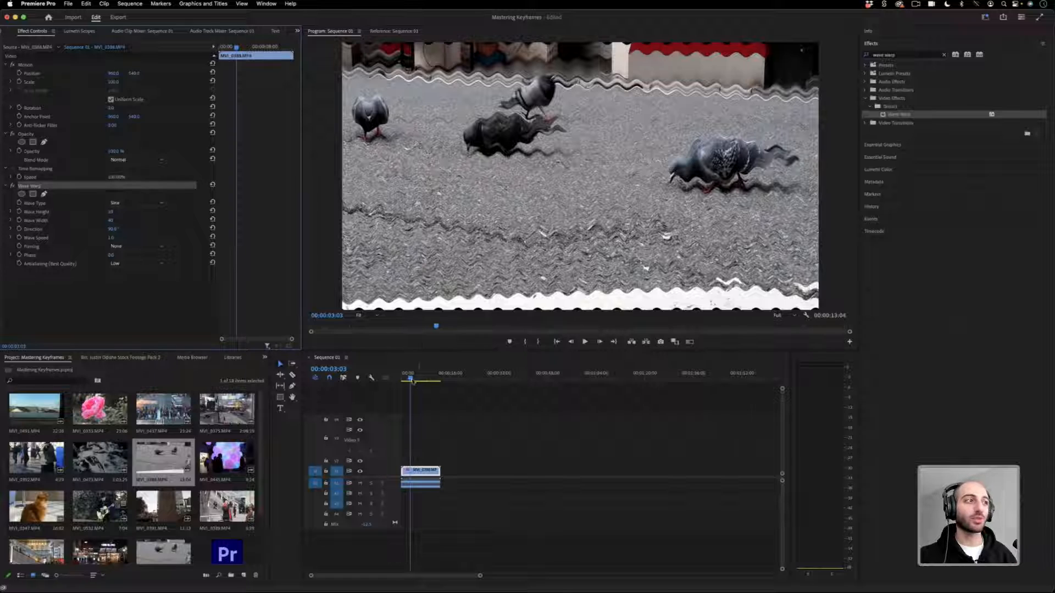
# At the clip's start, set Wave Height to about 159, greatly widen the waves, and set Pinning to All Edges.
pyautogui.moveTo(409, 376); pyautogui.dragTo(402, 376)
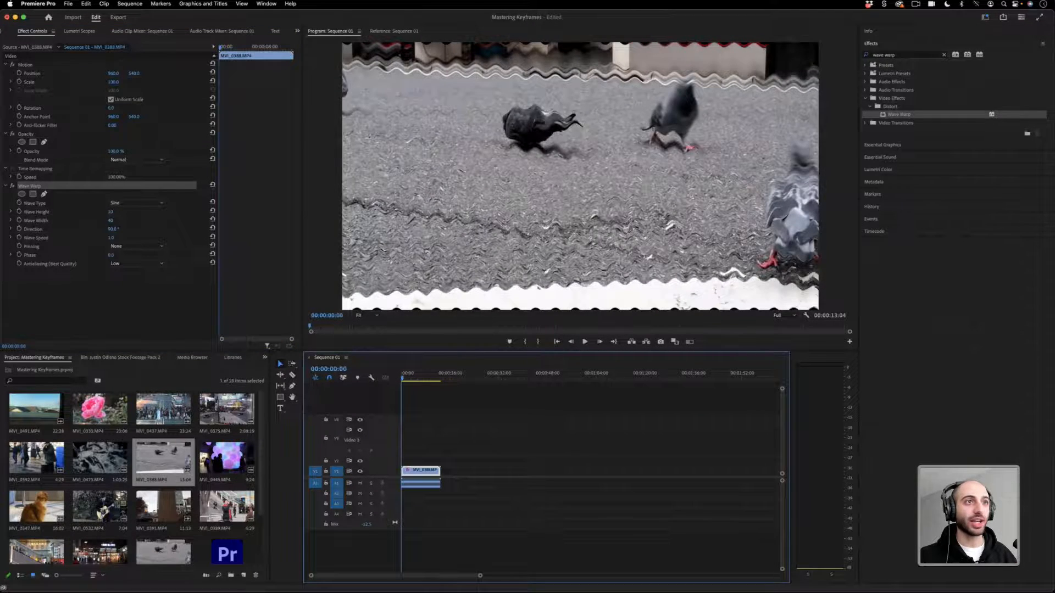
pyautogui.moveTo(111, 212); pyautogui.dragTo(184, 212)
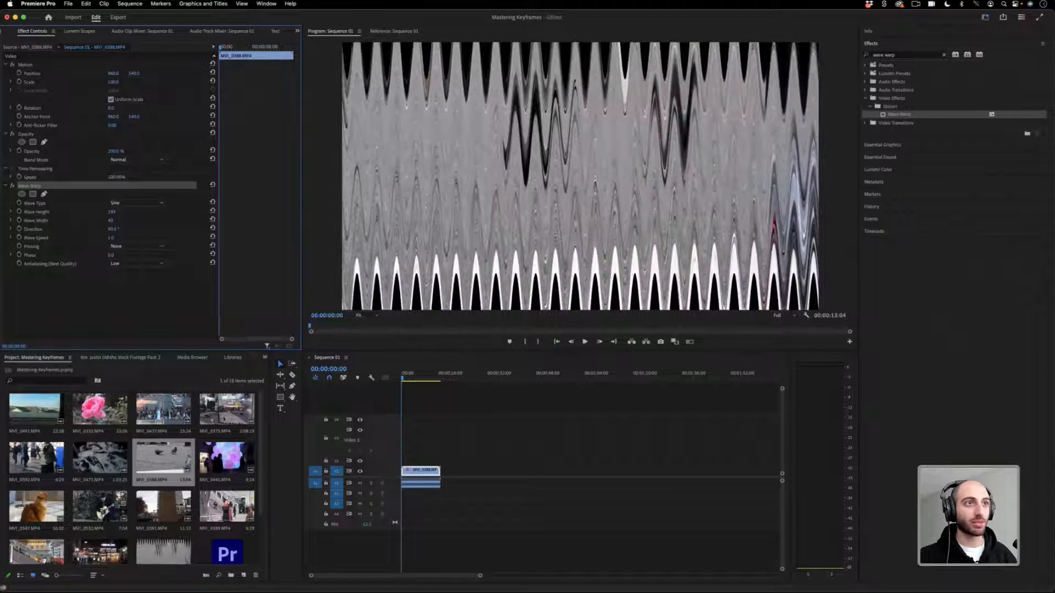
pyautogui.moveTo(112, 221); pyautogui.dragTo(389, 221)
pyautogui.moveTo(112, 212); pyautogui.dragTo(140, 212)
pyautogui.click(147, 246)
pyautogui.click(146, 266)
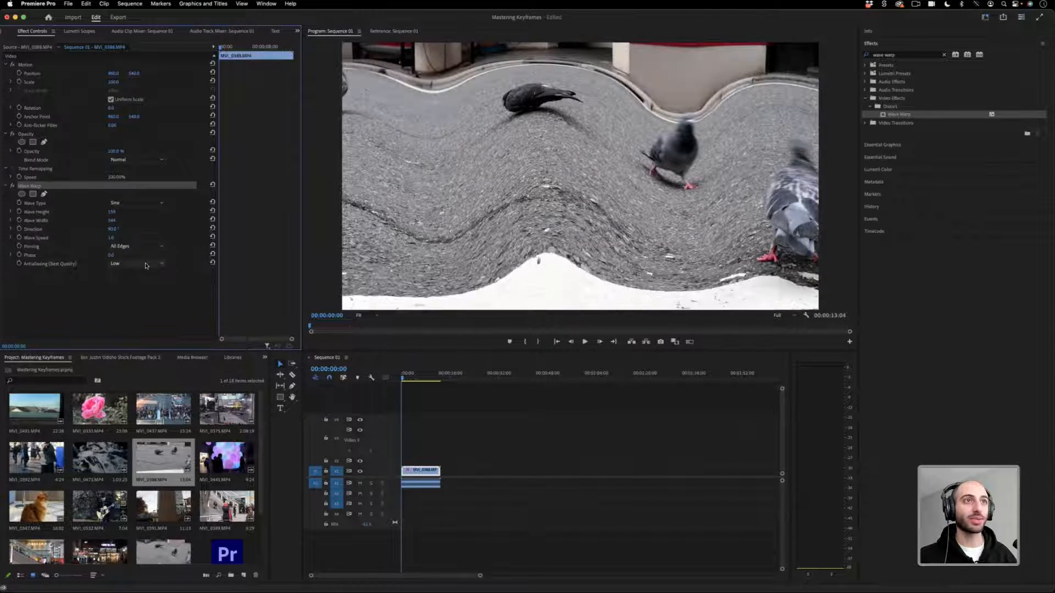
# Delete the pigeon clip's audio and play back the Wave Warp result.
pyautogui.press('space')
pyautogui.press('space')
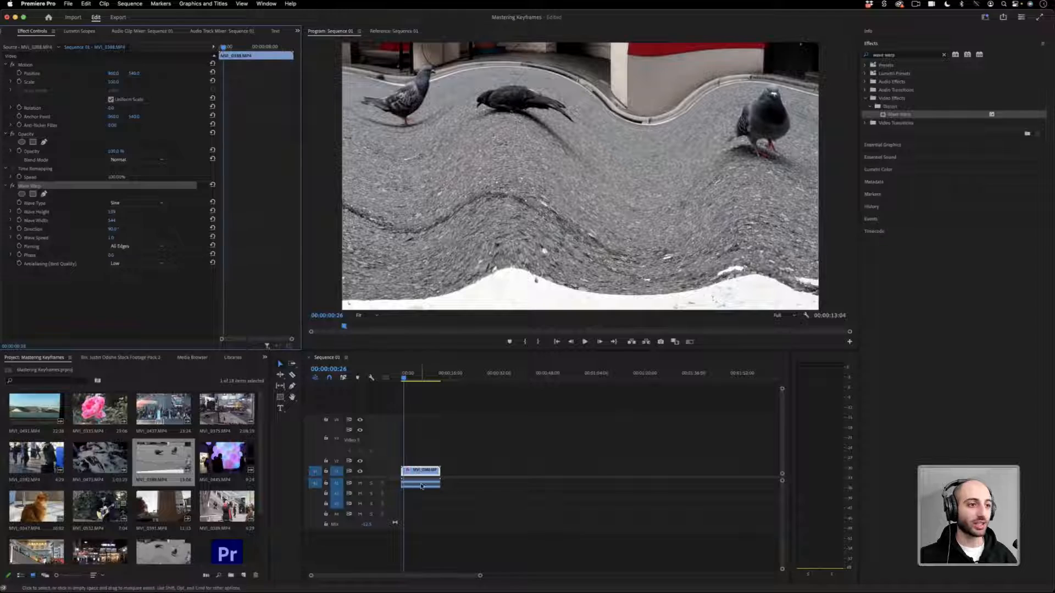
pyautogui.keyDown('alt'); pyautogui.click(421, 487); pyautogui.keyUp('alt')
pyautogui.press('Delete')
pyautogui.press('space')
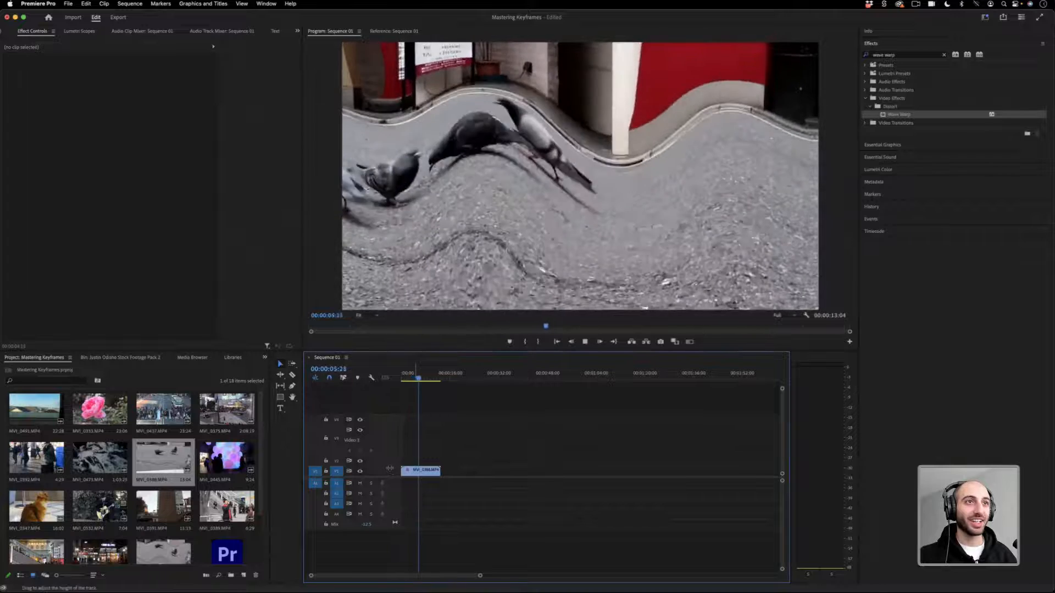
pyautogui.press('space')
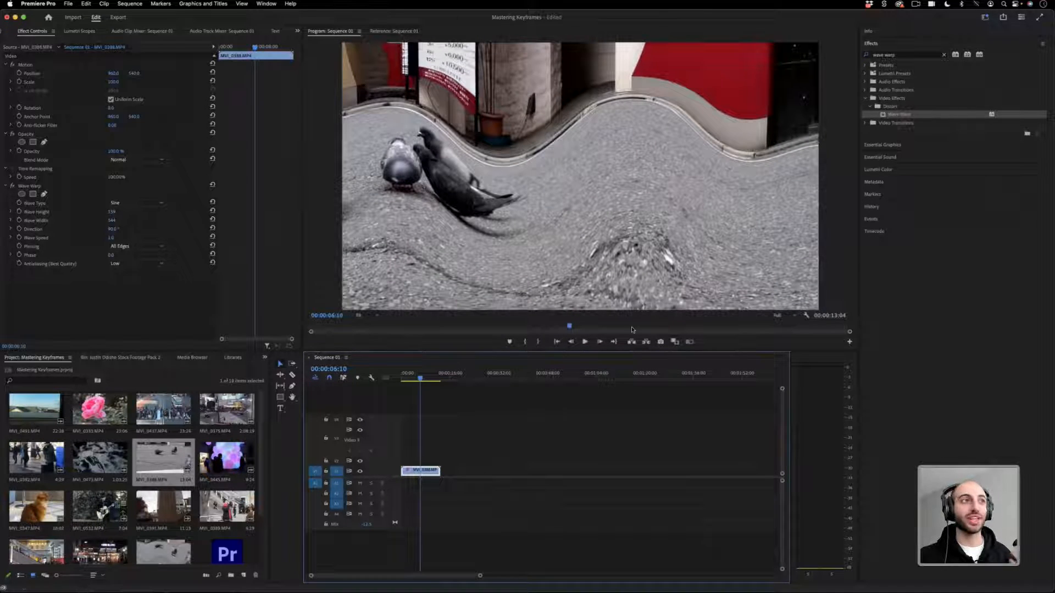
# Keyframe Wave Height from its full value at the clip's start down to a low value at 00:00:06:10, and select the Wave Warp effect.
pyautogui.click(19, 212)
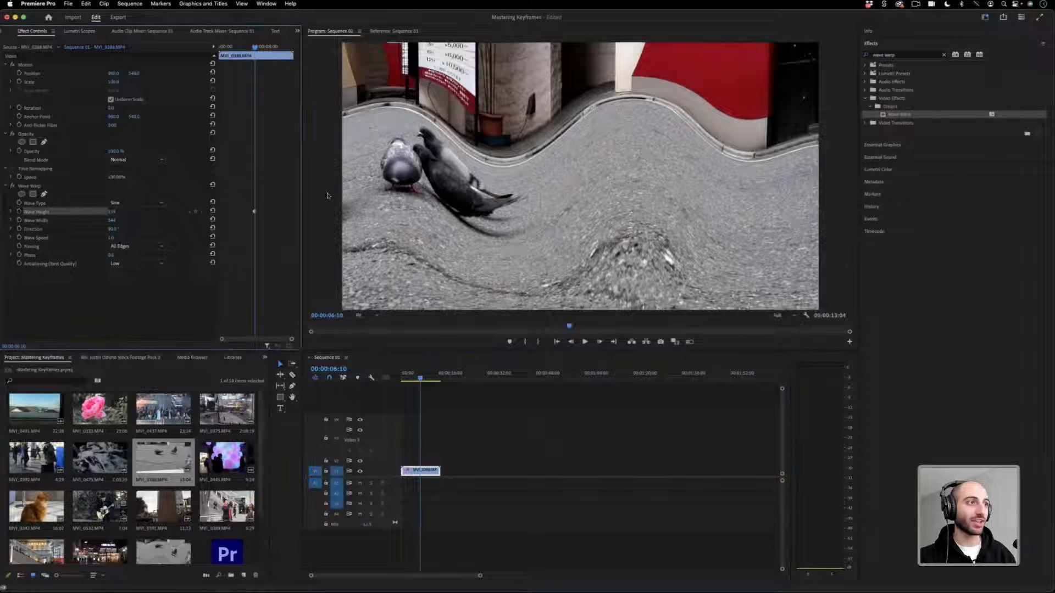
pyautogui.click(255, 213)
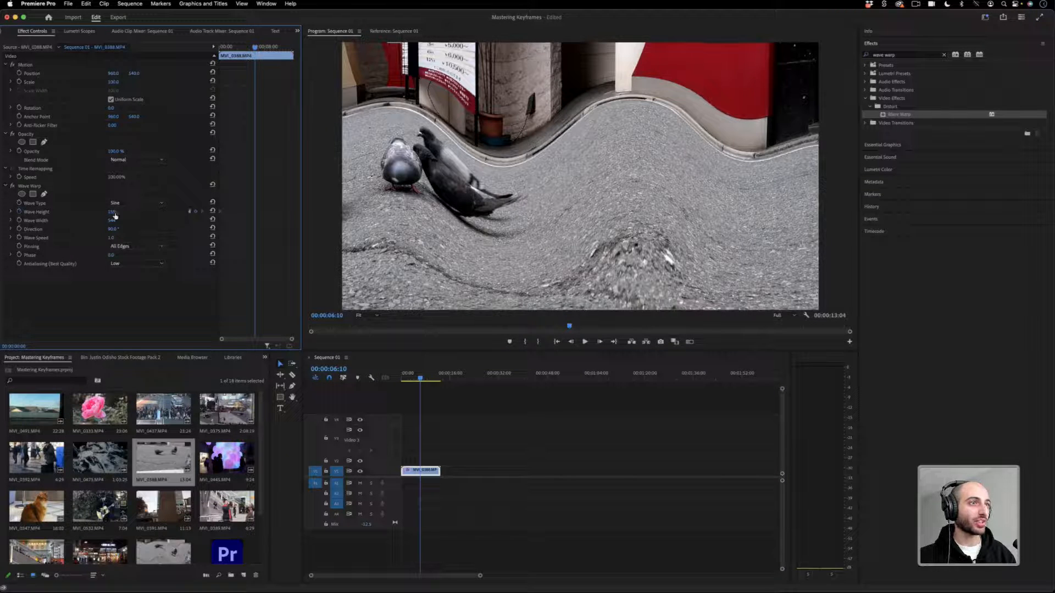
pyautogui.moveTo(113, 212); pyautogui.dragTo(48, 212)
pyautogui.press('Home')
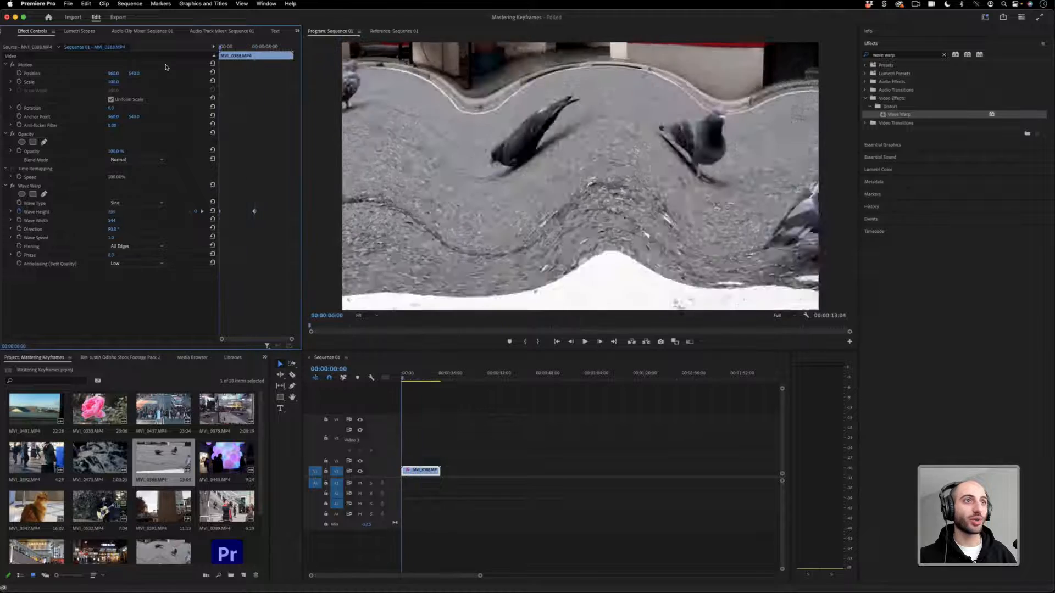
pyautogui.press('space')
pyautogui.press('space')
pyautogui.click(36, 187)
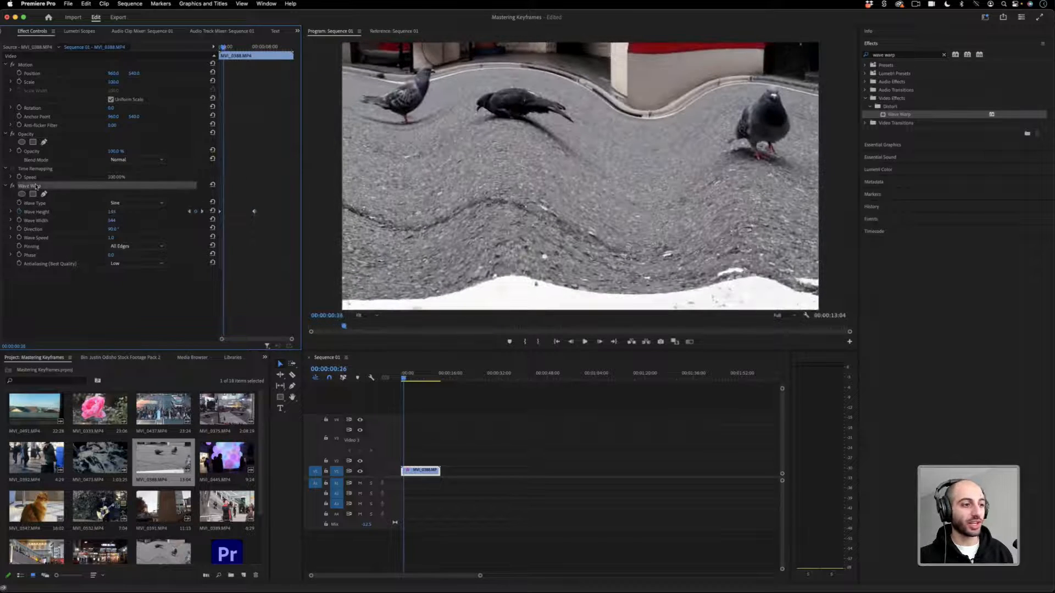
# Remove Wave Warp from the pigeon clip and apply the Strobe Light video effect to it instead.
pyautogui.press('Delete')
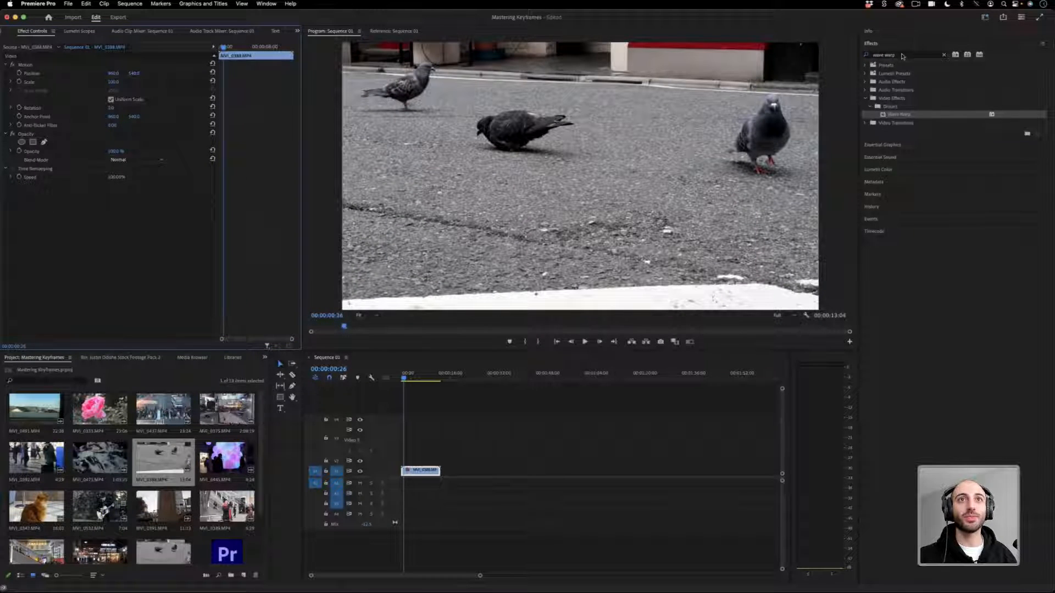
pyautogui.moveTo(902, 56); pyautogui.dragTo(833, 63)
pyautogui.write('strone')
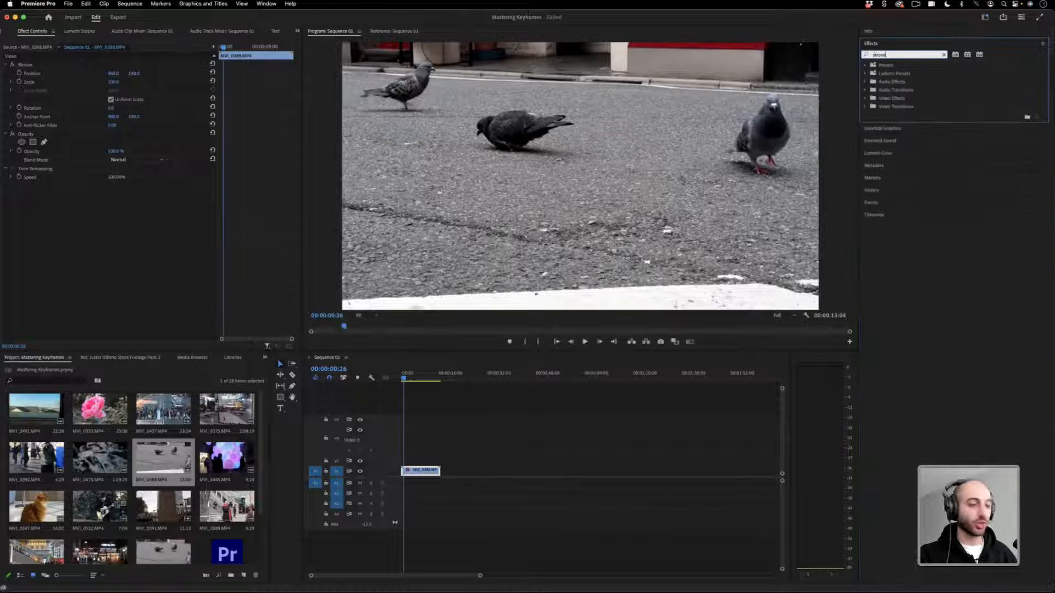
pyautogui.press('BackSpace')
pyautogui.press('BackSpace')
pyautogui.write('be')
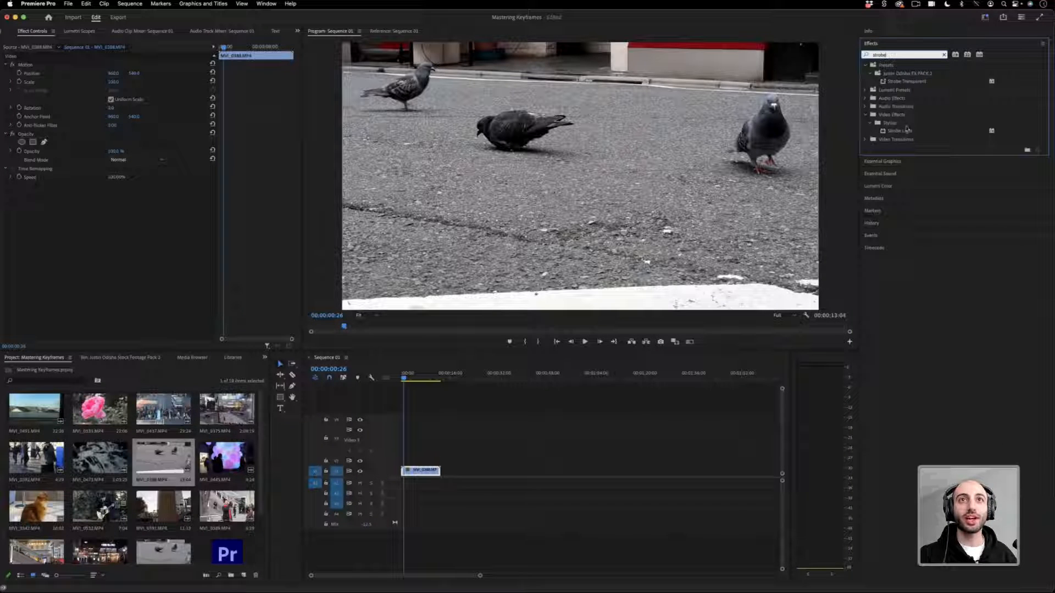
pyautogui.moveTo(907, 128); pyautogui.dragTo(435, 471)
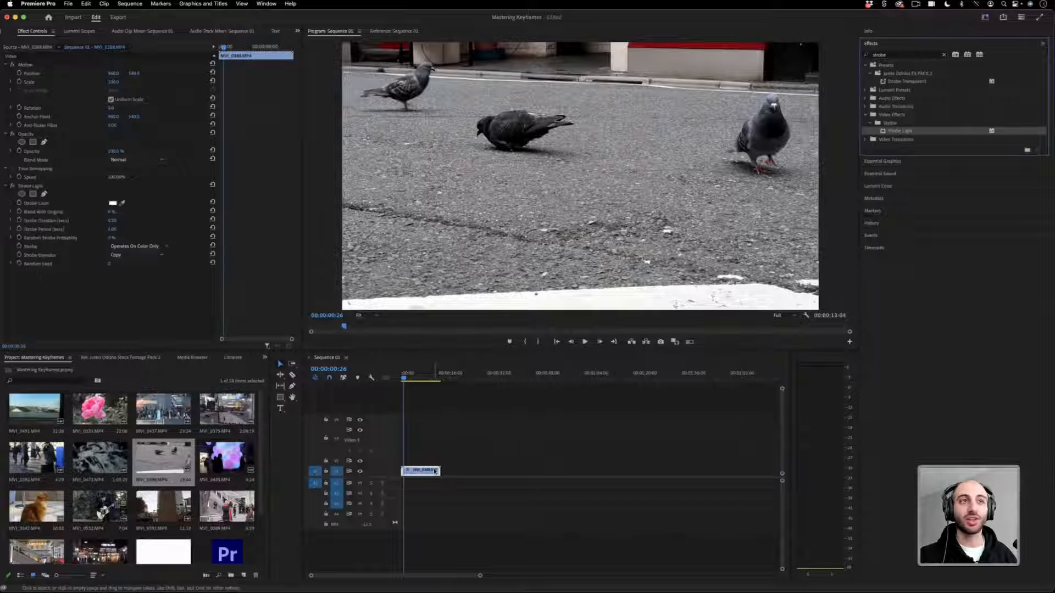
pyautogui.click(433, 471)
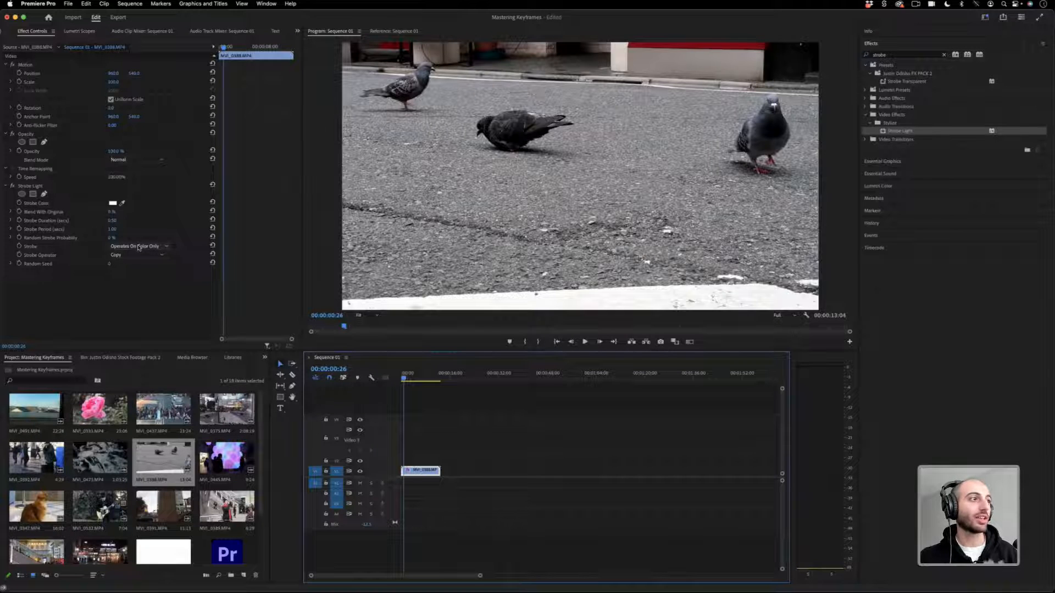
# Set Strobe Light to Makes Layer Transparent, with a Strobe Duration of 0.20 seconds and a Strobe Period of 0.40 seconds.
pyautogui.click(139, 247)
pyautogui.click(147, 260)
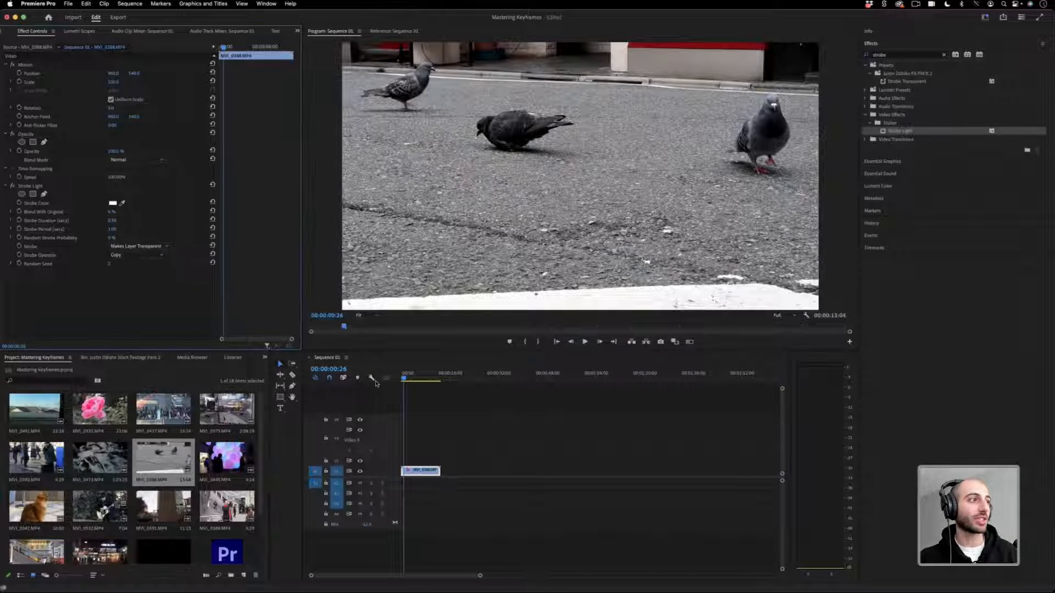
pyautogui.click(119, 220)
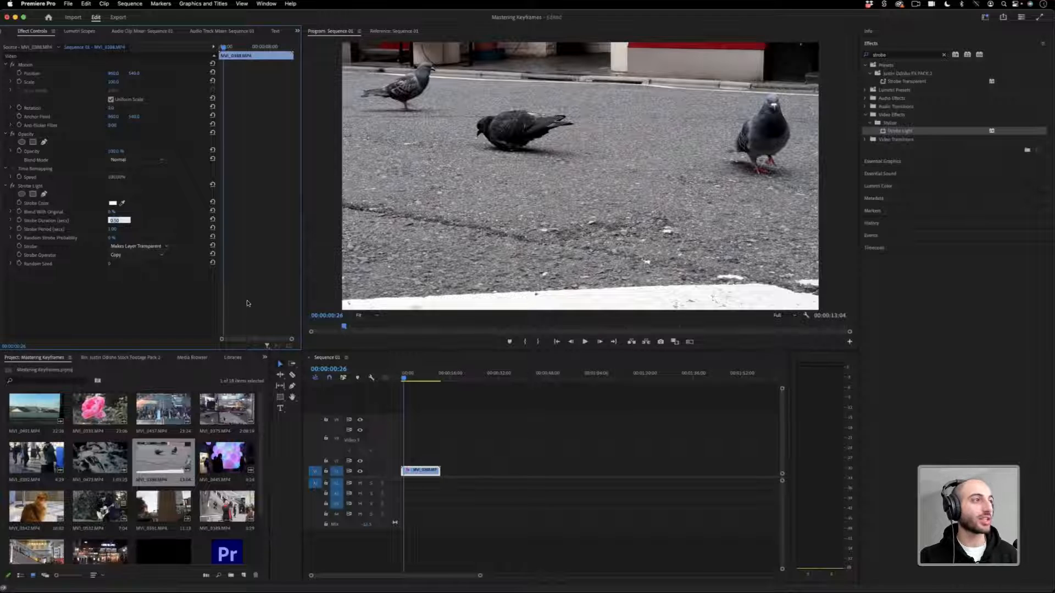
pyautogui.write('.2')
pyautogui.press('Return')
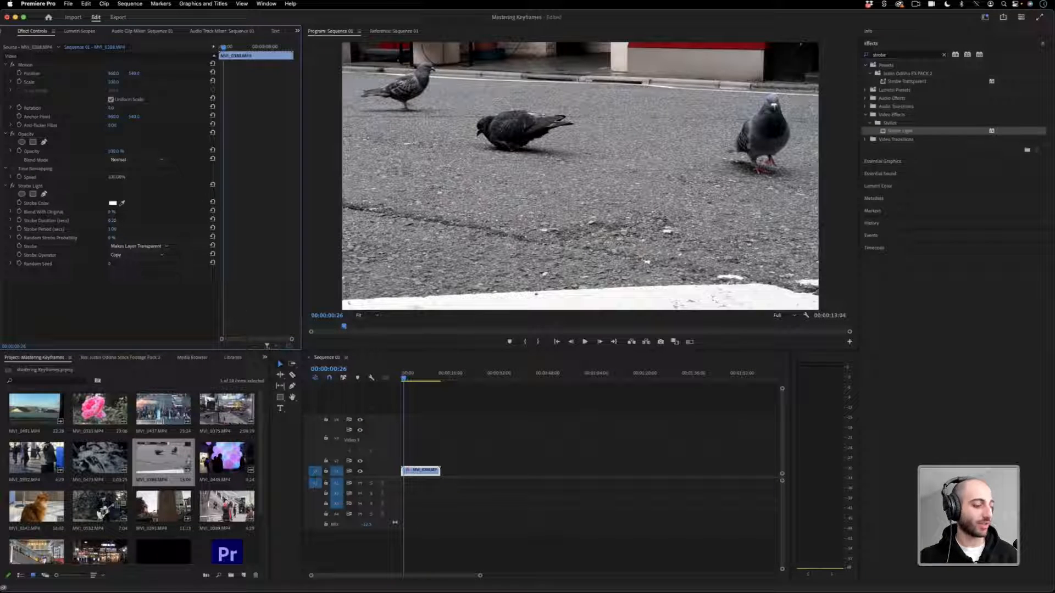
pyautogui.click(116, 229)
pyautogui.write('.4')
pyautogui.press('Return')
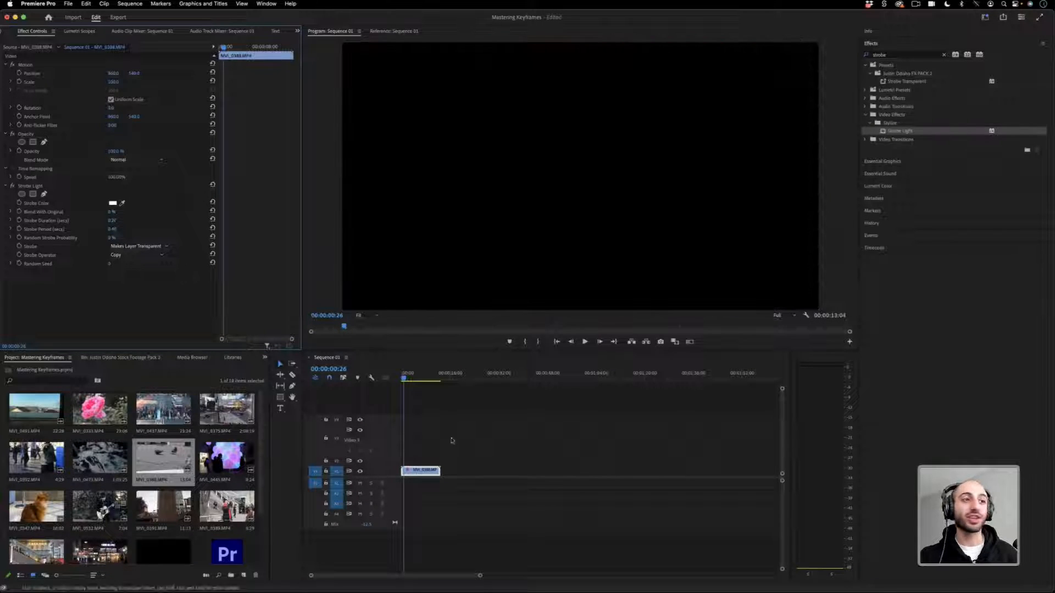
# Play back the strobing pigeon clip from the beginning of the sequence.
pyautogui.moveTo(405, 378); pyautogui.dragTo(386, 378)
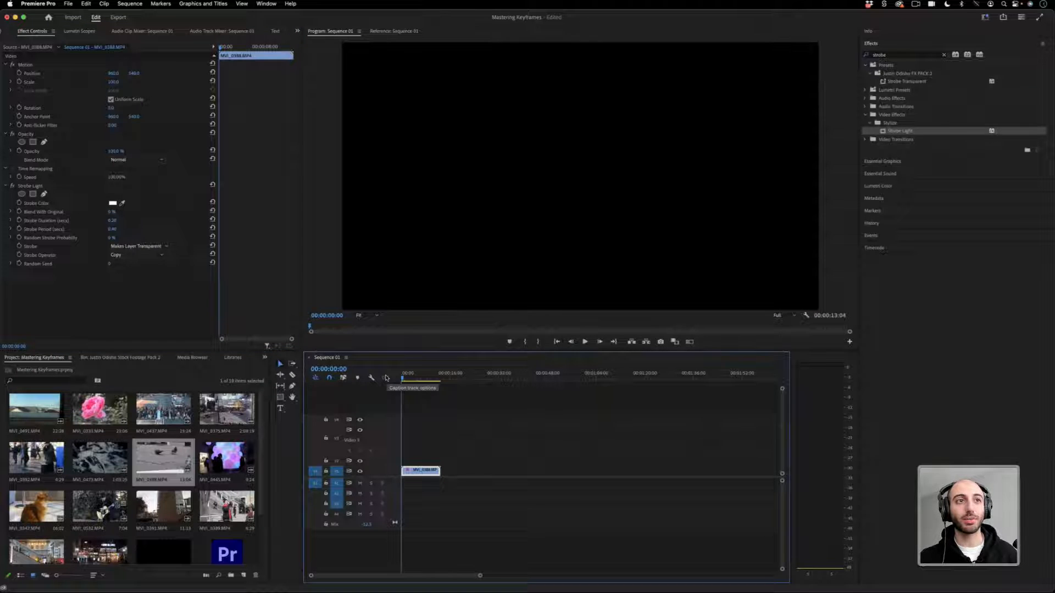
pyautogui.press('space')
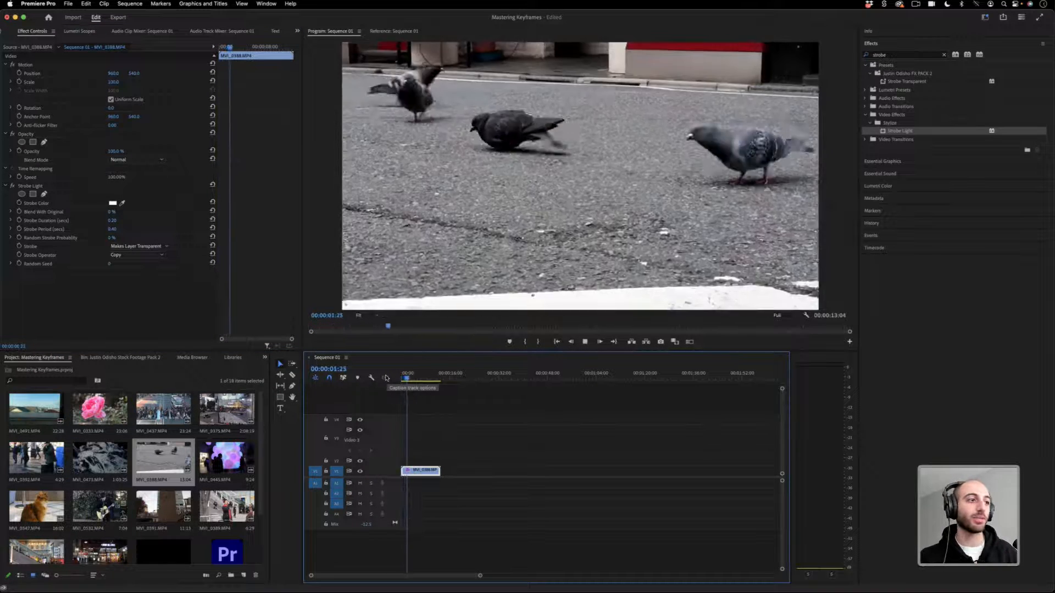
pyautogui.press('space')
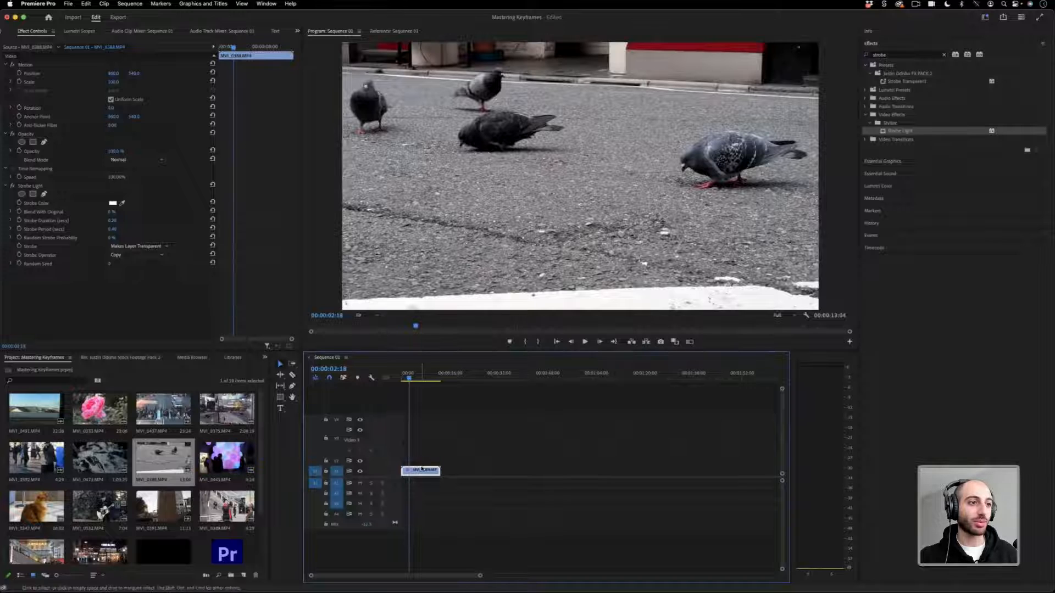
# Move the pigeon clip up one video track, place the glowing balloons clip beneath it at the sequence start, and preview.
pyautogui.moveTo(422, 469); pyautogui.dragTo(422, 461)
pyautogui.moveTo(227, 457); pyautogui.dragTo(390, 472)
pyautogui.press('space')
pyautogui.press('space')
# Delete the balloons clip's audio and play back the pigeon strobe over the balloons footage.
pyautogui.click(424, 486)
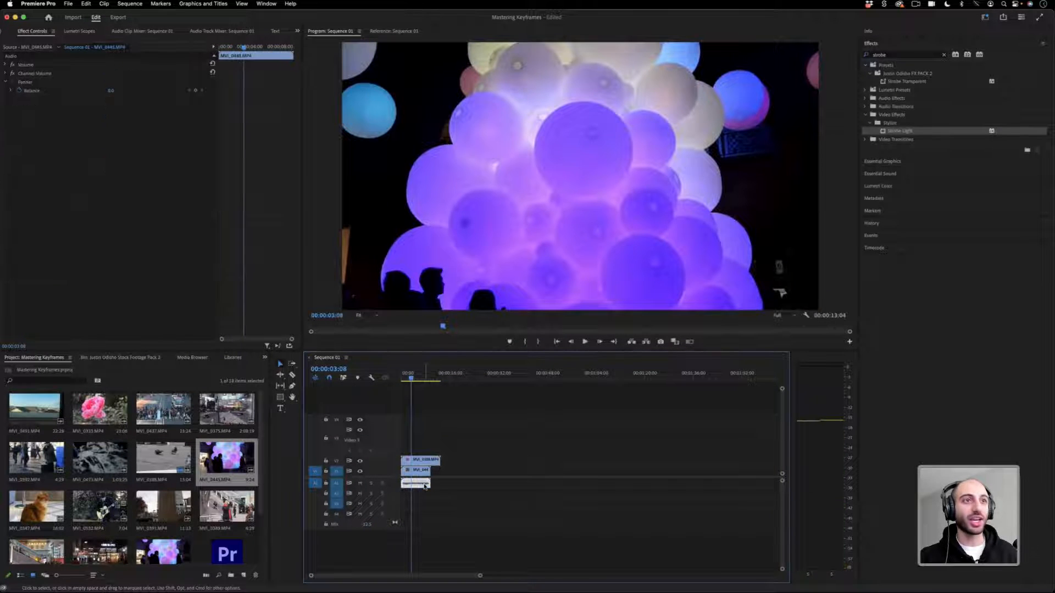
pyautogui.press('Delete')
pyautogui.press('space')
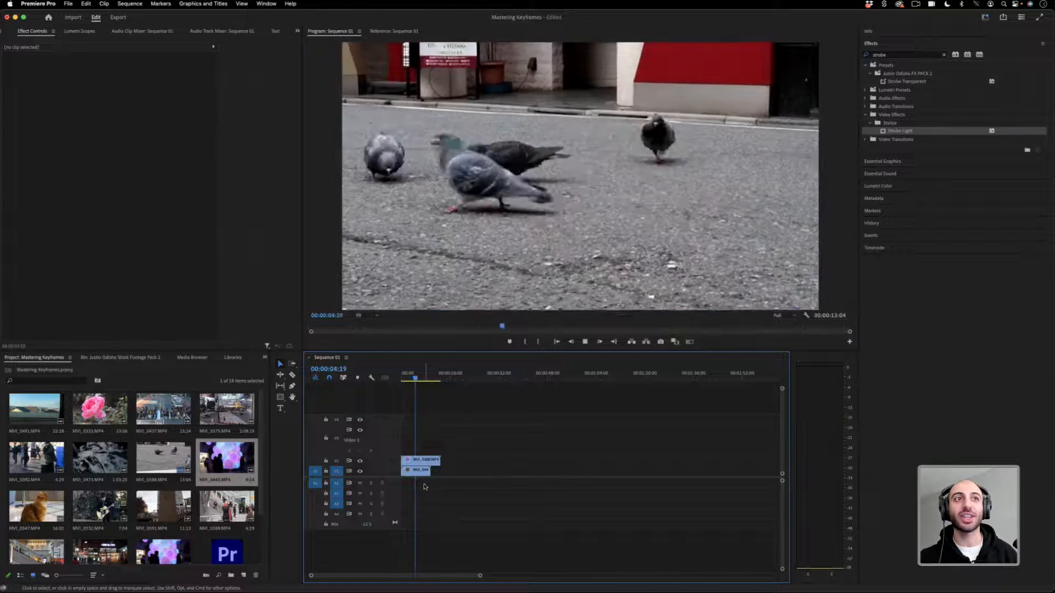
pyautogui.press('space')
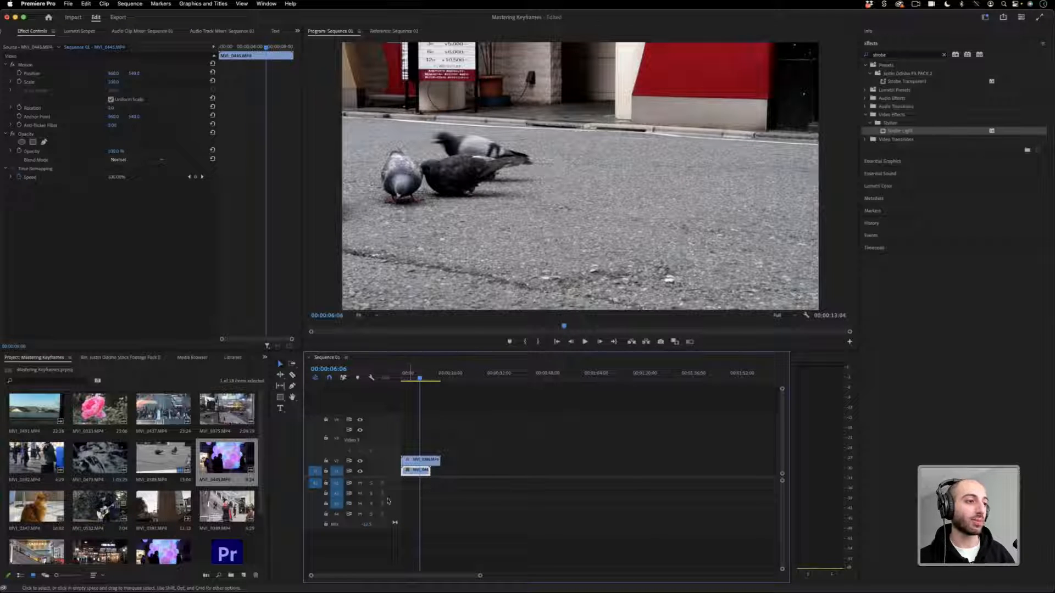
# Add the balloons clip again with its audio at the sequence start and expand its audio track to show the waveform.
pyautogui.moveTo(215, 462); pyautogui.dragTo(389, 467)
pyautogui.click(413, 494)
pyautogui.doubleClick(394, 499)
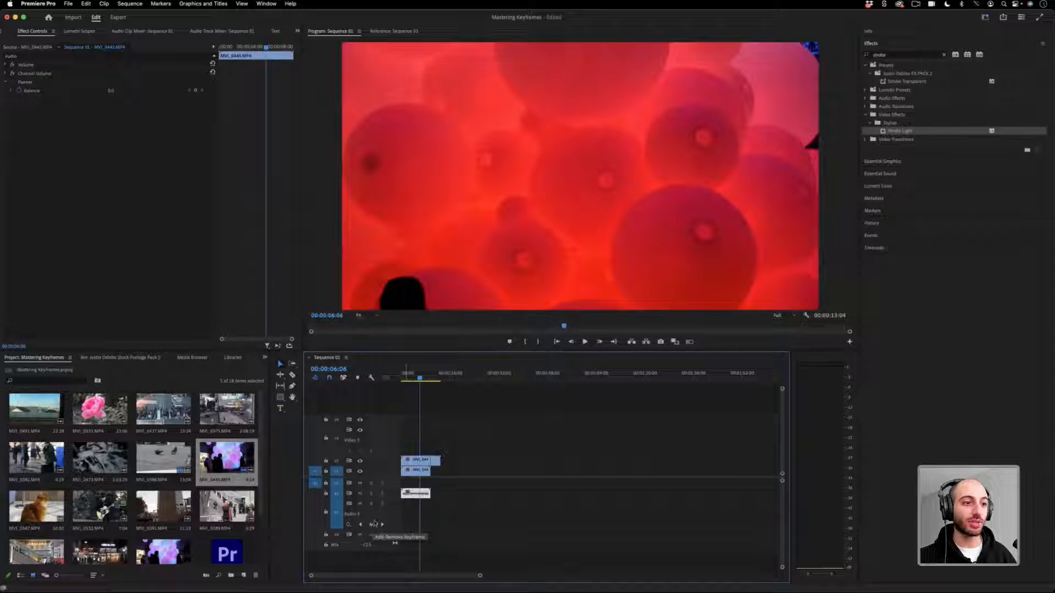
pyautogui.moveTo(481, 575); pyautogui.dragTo(395, 575)
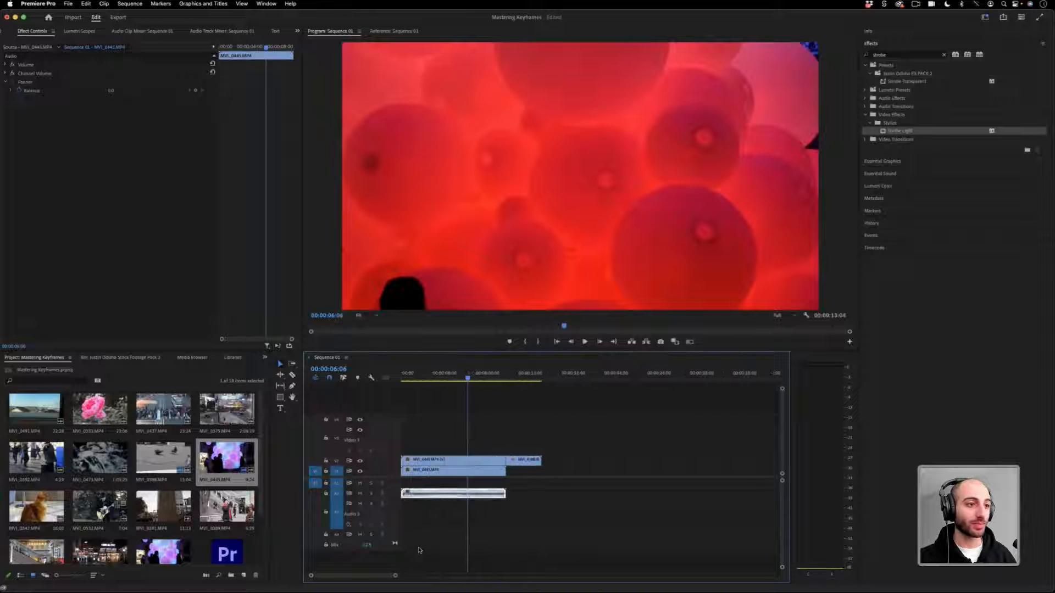
pyautogui.doubleClick(396, 498)
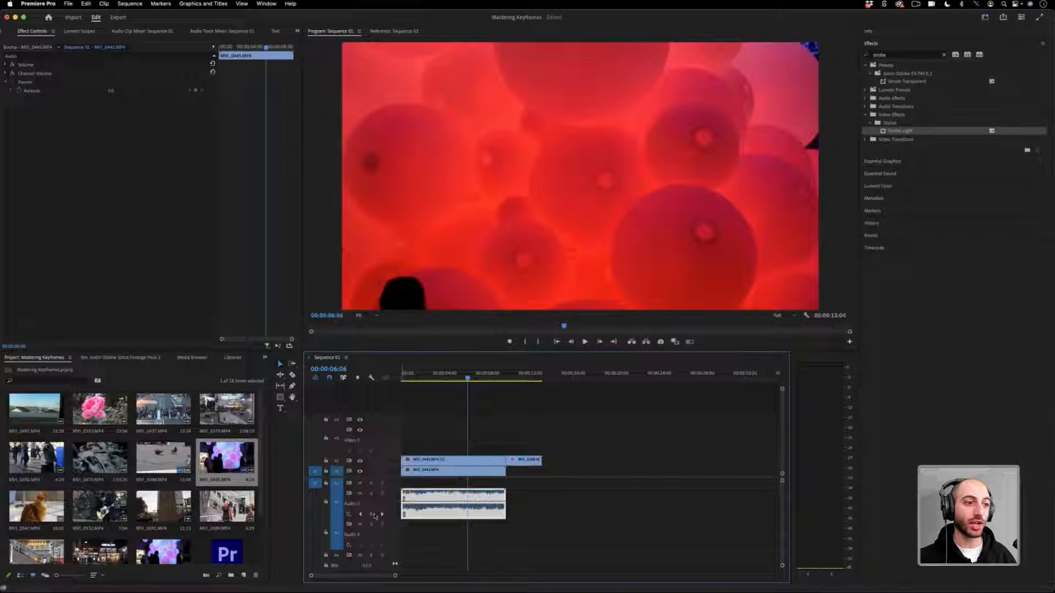
# Add volume keyframes to the balloons audio around 00:00:06:06 and lower the level at the second one.
pyautogui.keyDown('super'); pyautogui.click(479, 501); pyautogui.keyUp('super')
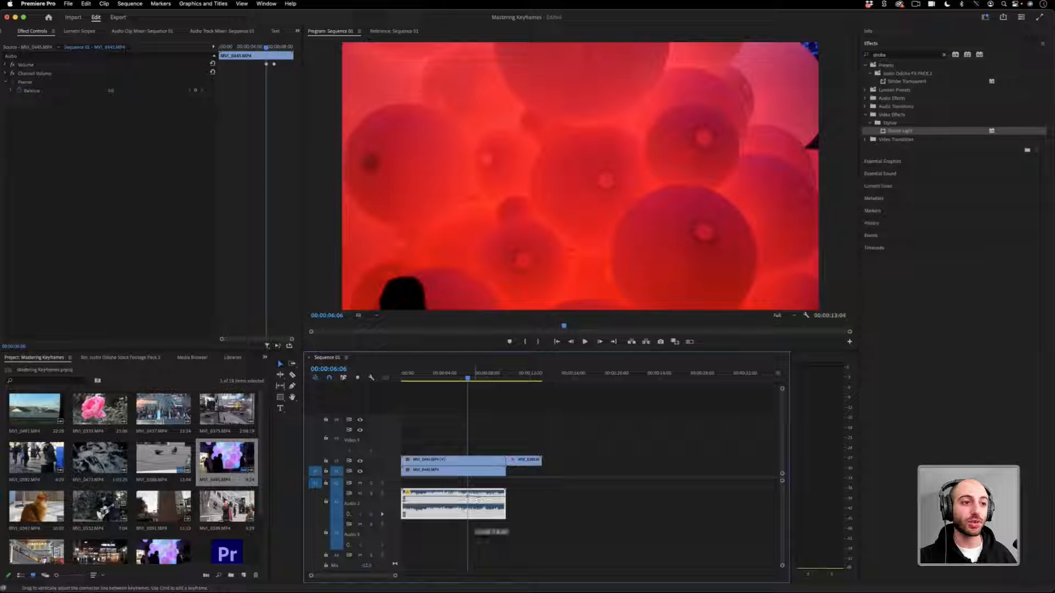
pyautogui.moveTo(479, 502); pyautogui.dragTo(478, 504)
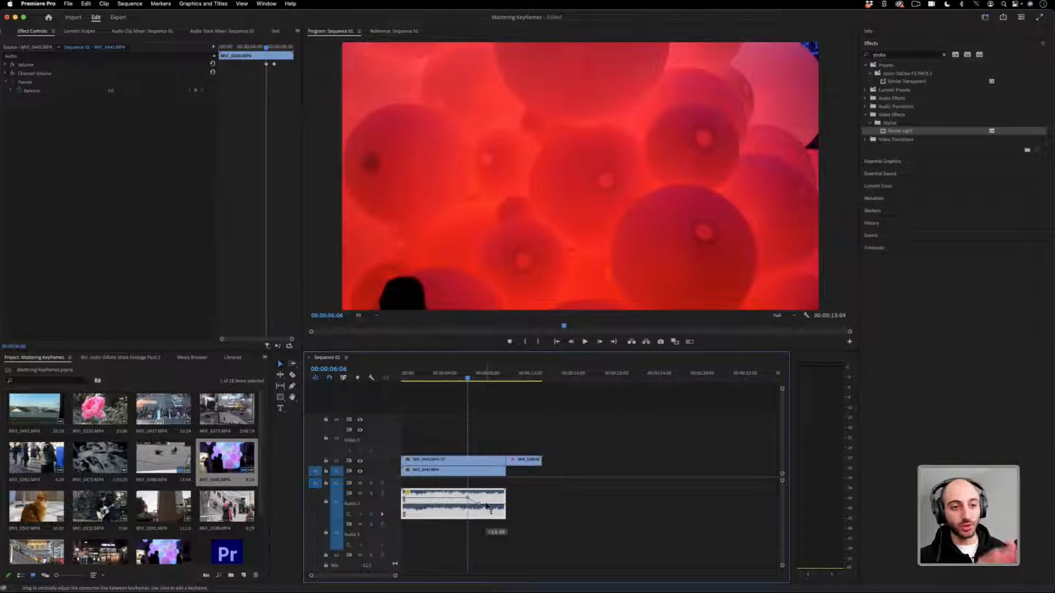